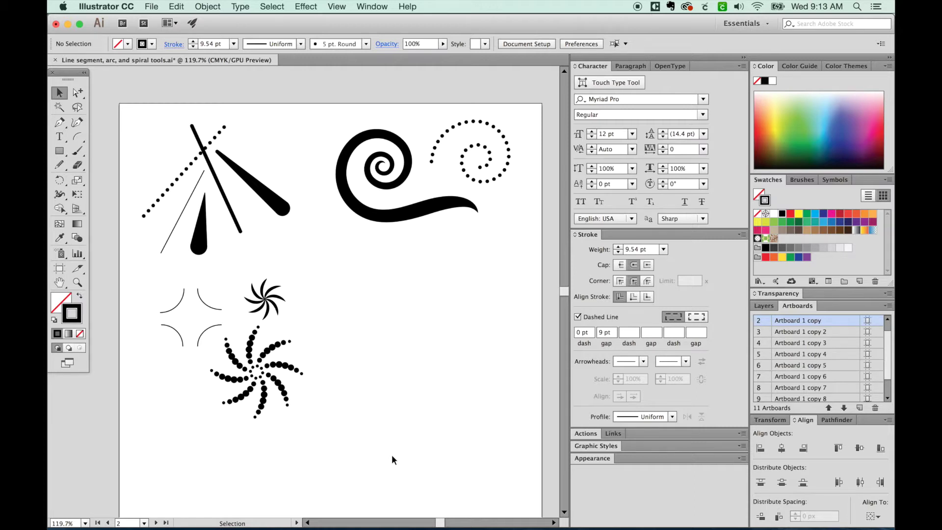
- Choose the Line Segment Tool from the line-and-curve tools flyout
left_click_drag(77, 137, 135, 151)
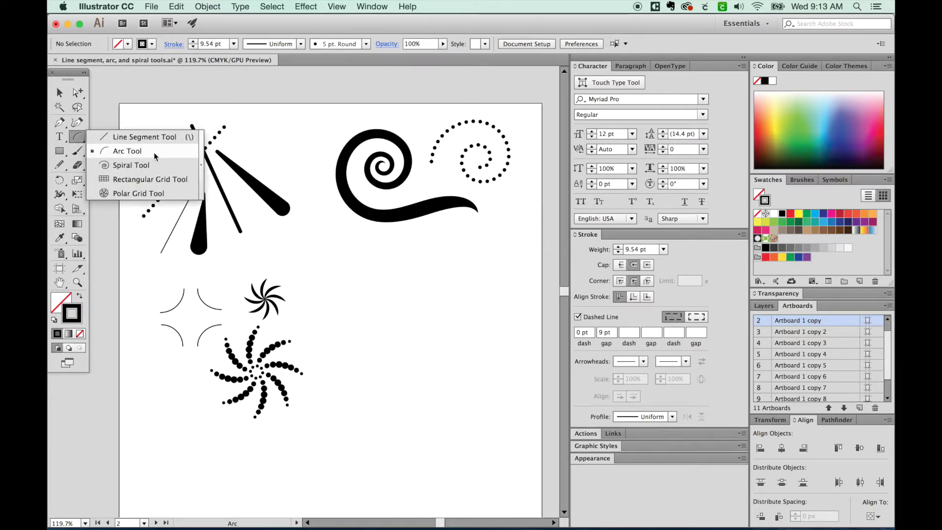
left_click_drag(165, 168, 168, 139)
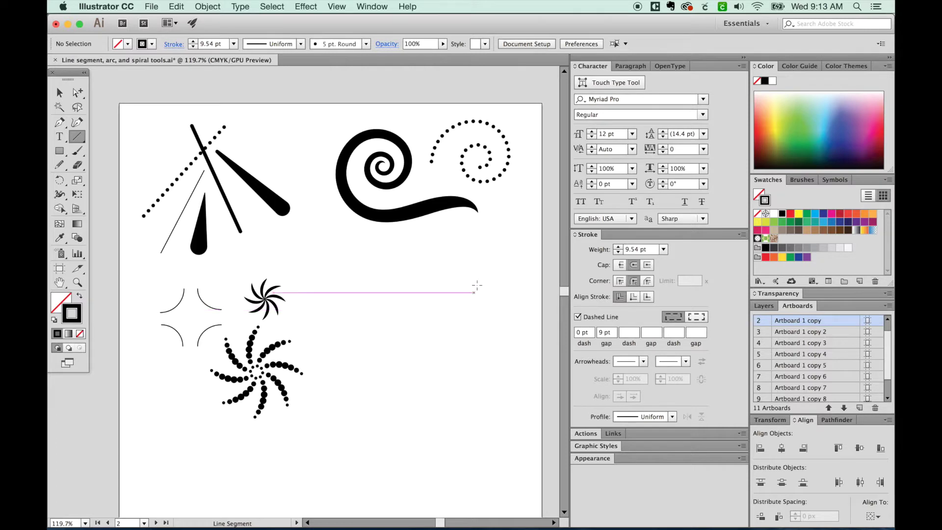
- Move to artboard 3 and draw a straight diagonal line beside the examples
key("shift+Page_Down")
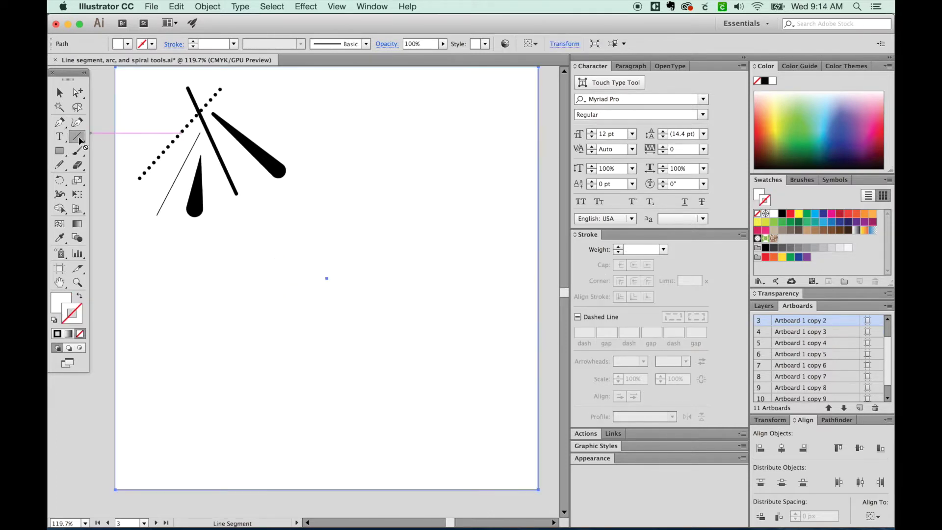
left_click(76, 139)
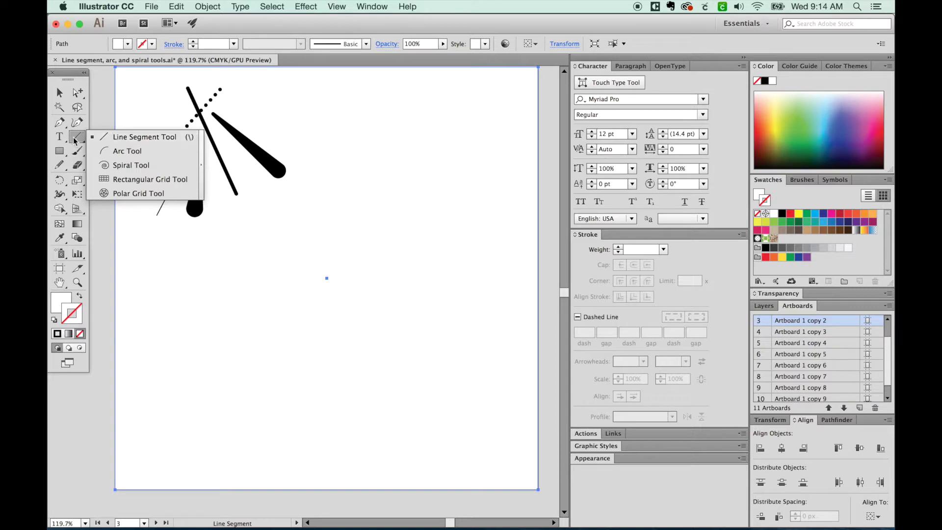
left_click(79, 140)
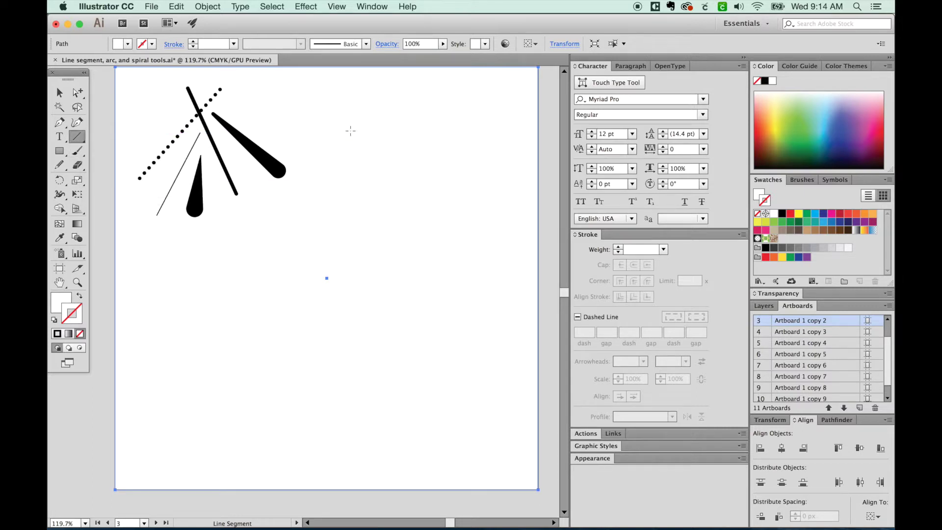
left_click_drag(323, 105, 474, 169)
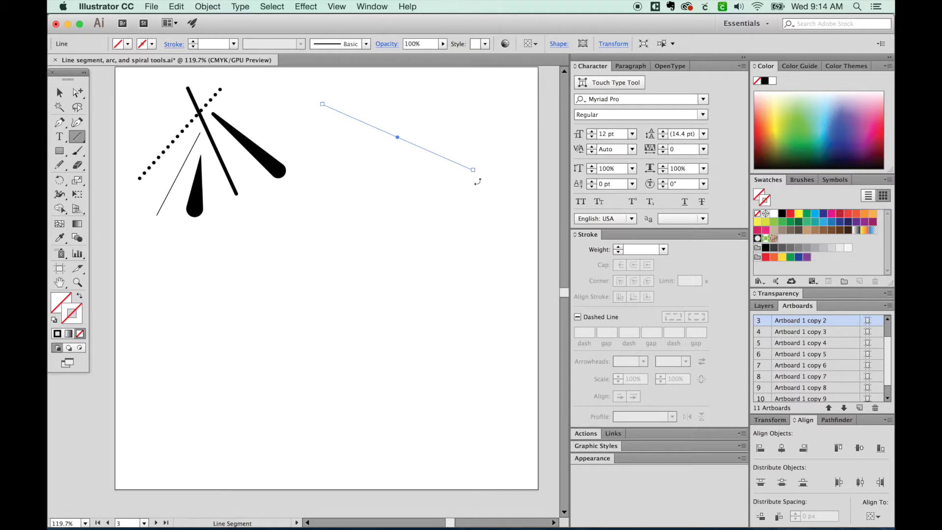
- Give the line default colours with a black 5 pt stroke
key("d")
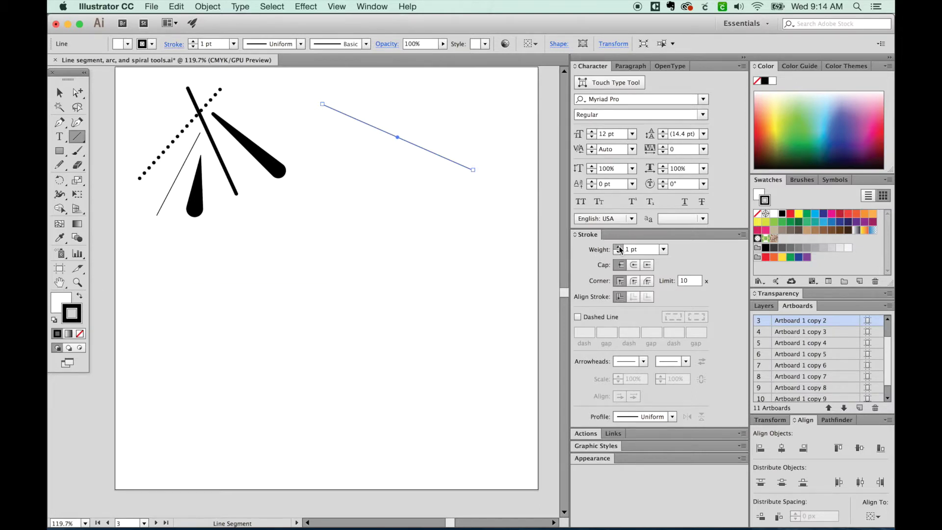
left_click(619, 247)
left_click(618, 247)
left_click(619, 248)
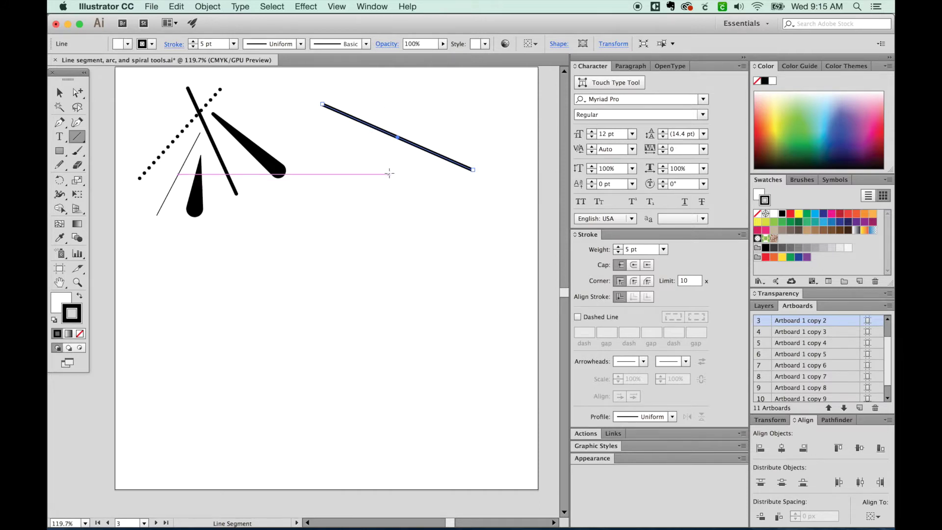
- Draw a thick vertical line and a long diagonal crossing it
mouse_move(398, 159)
left_mouse_down()
mouse_move(351, 201)
mouse_move(384, 263)
mouse_move(483, 259)
mouse_move(410, 282)
left_mouse_up()
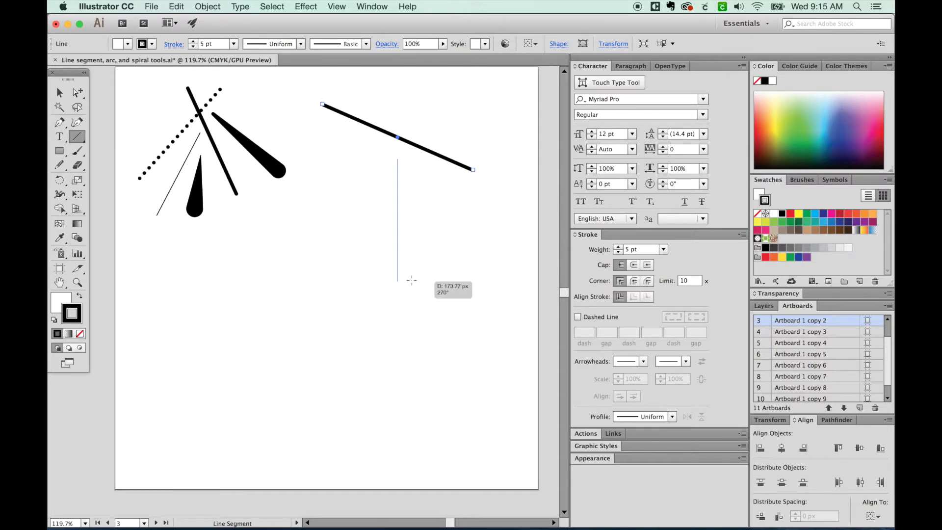
left_click_drag(411, 280, 410, 281)
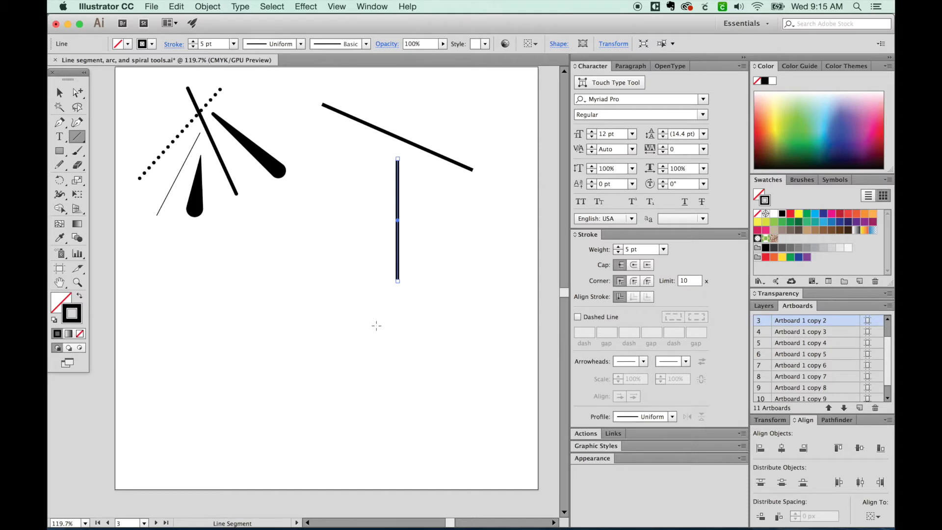
left_click_drag(312, 286, 460, 139)
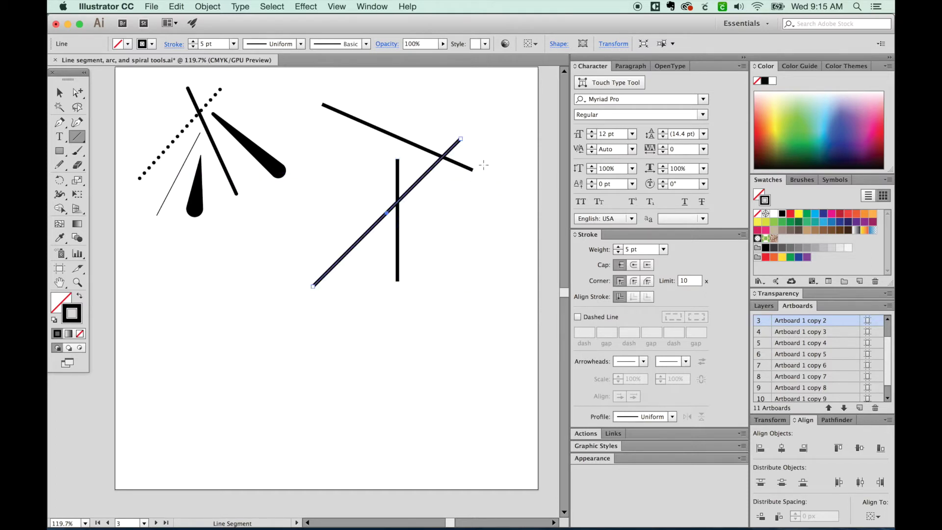
scroll(427, 226, "right", 3)
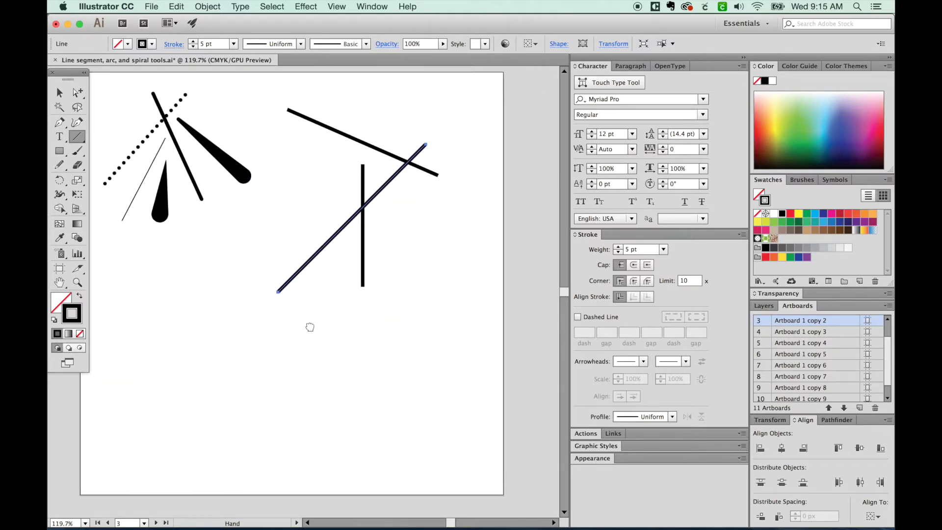
- Add two short slanted strokes near the vertical line's lower end
mouse_move(407, 235)
left_mouse_down()
mouse_move(438, 248)
mouse_move(404, 254)
left_mouse_up()
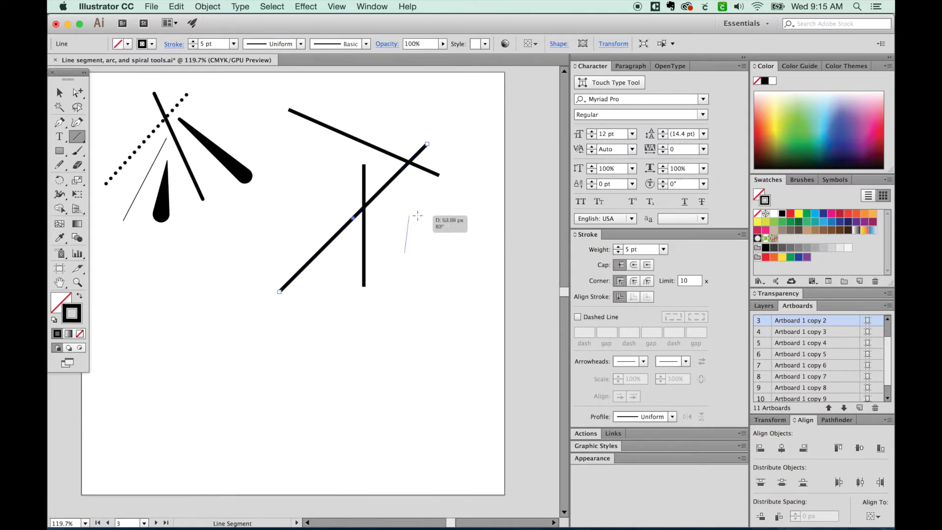
left_click_drag(405, 254, 421, 265)
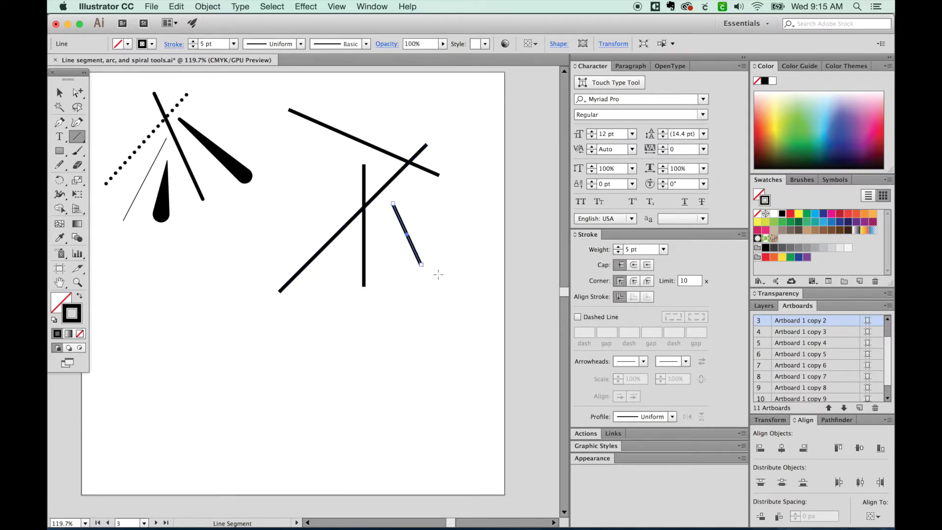
left_click_drag(373, 234, 454, 232)
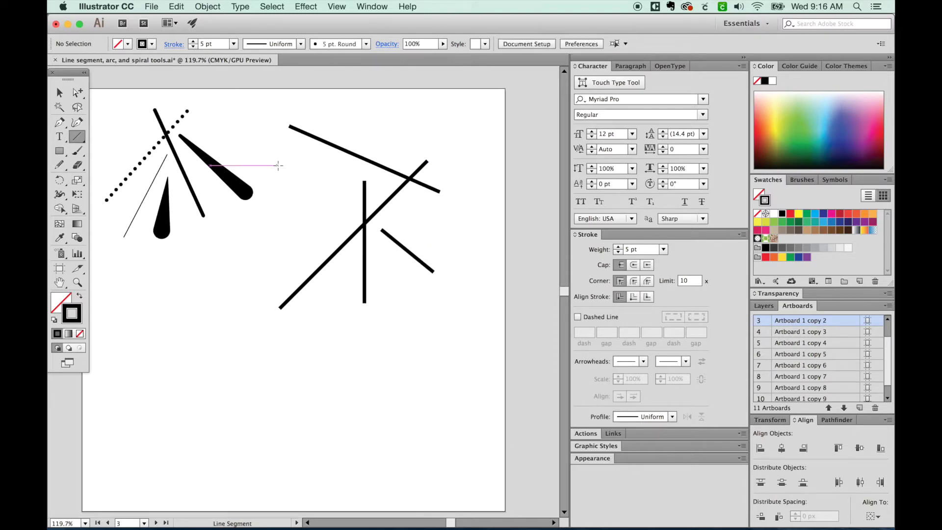
mouse_move(278, 166)
left_mouse_down()
mouse_move(330, 204)
mouse_move(422, 340)
left_mouse_up()
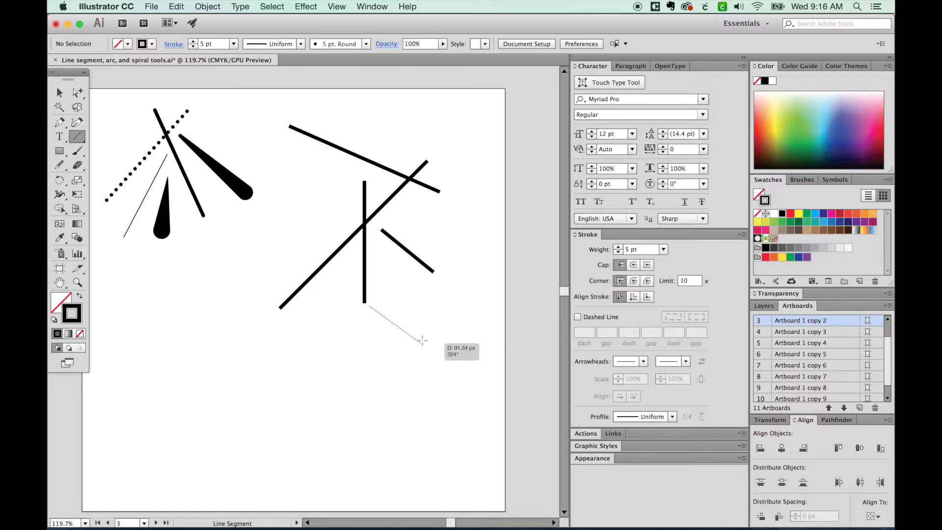
mouse_move(422, 340)
left_mouse_down()
mouse_move(421, 313)
mouse_move(404, 341)
left_mouse_up()
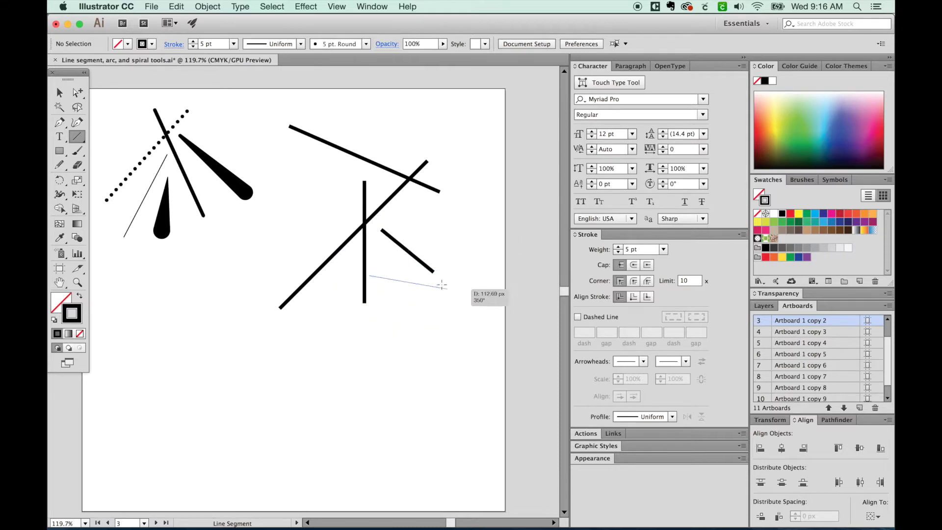
mouse_move(404, 340)
left_mouse_down()
mouse_move(434, 271)
mouse_move(435, 307)
left_mouse_up()
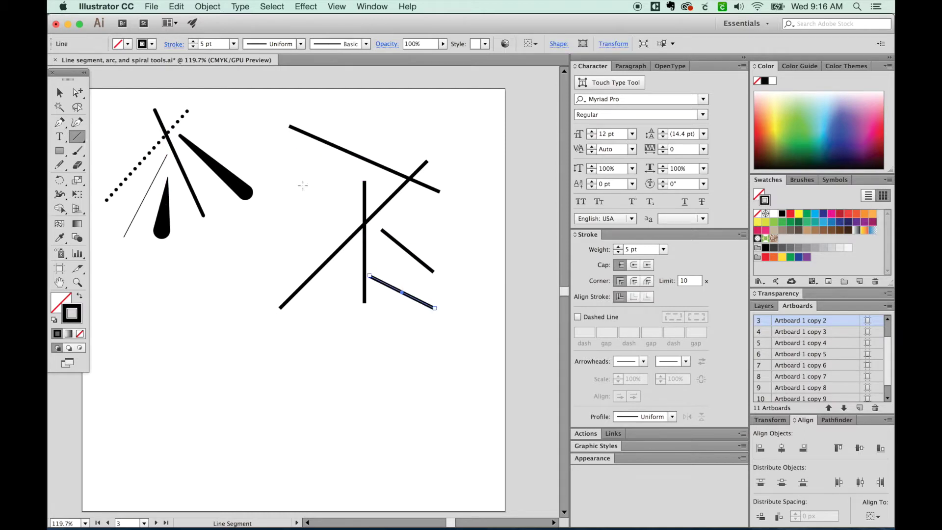
left_click(317, 197)
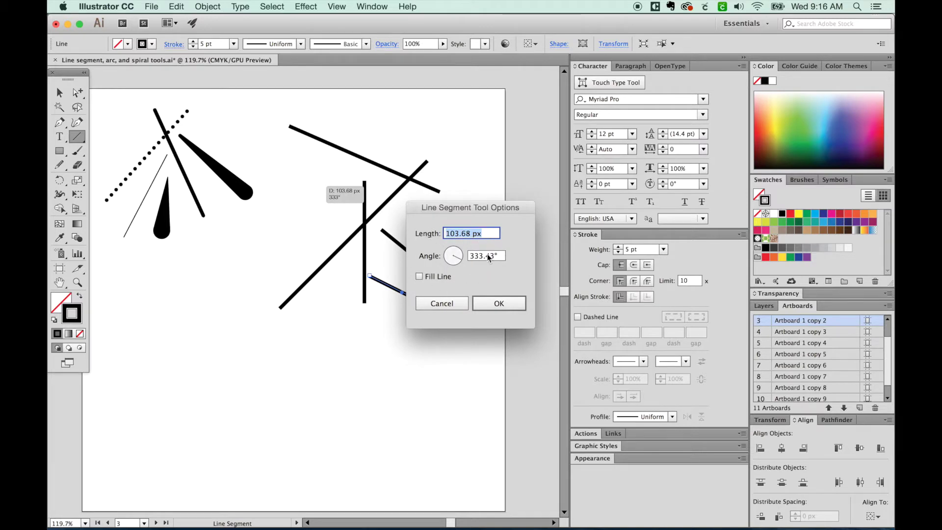
- Try enabling Fill Line in Line Segment Tool Options, then cancel without drawing
key("Tab")
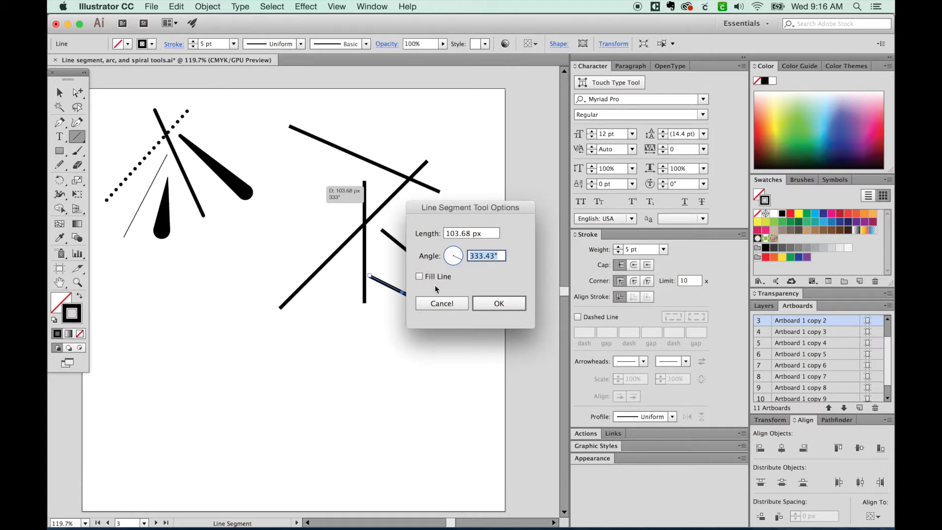
left_click(420, 277)
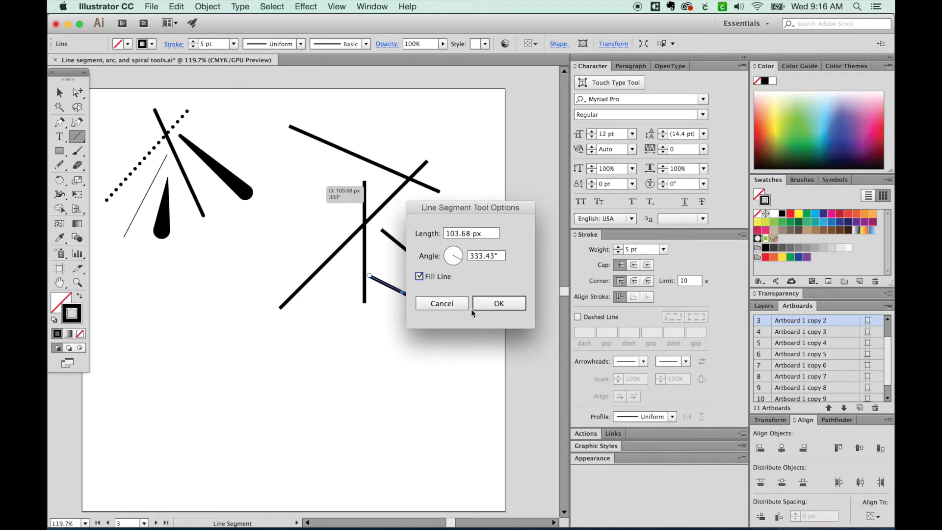
left_click(452, 303)
key("x")
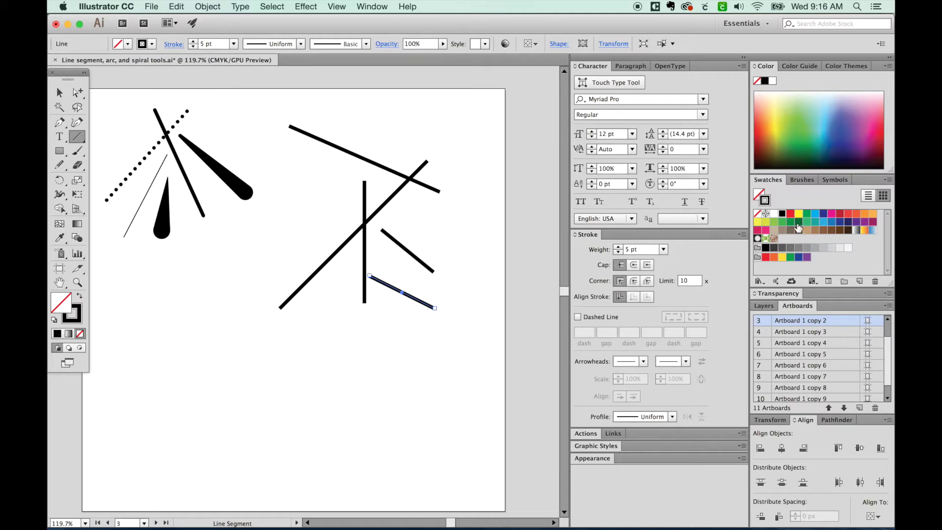
- Set a dark green fill and draw a 103.68 px, 333.43° line with Fill Line
left_click(798, 221)
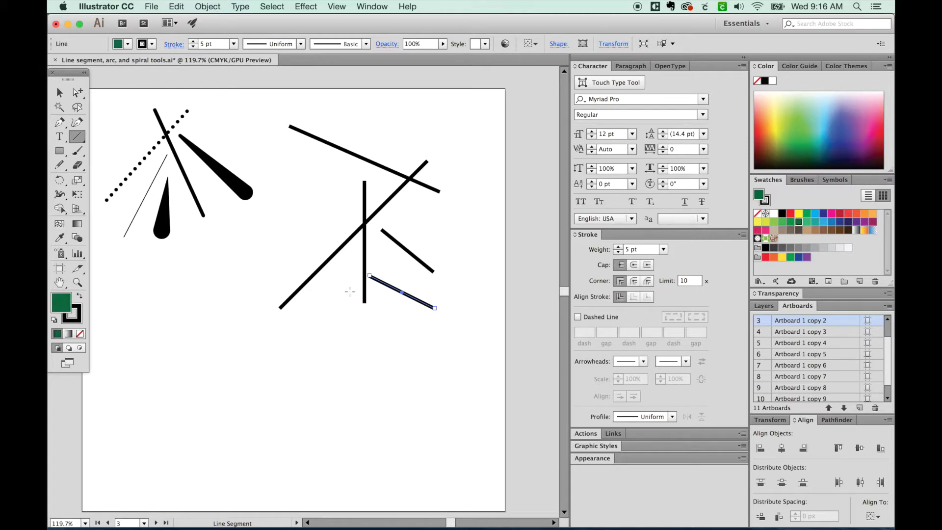
left_click(342, 277)
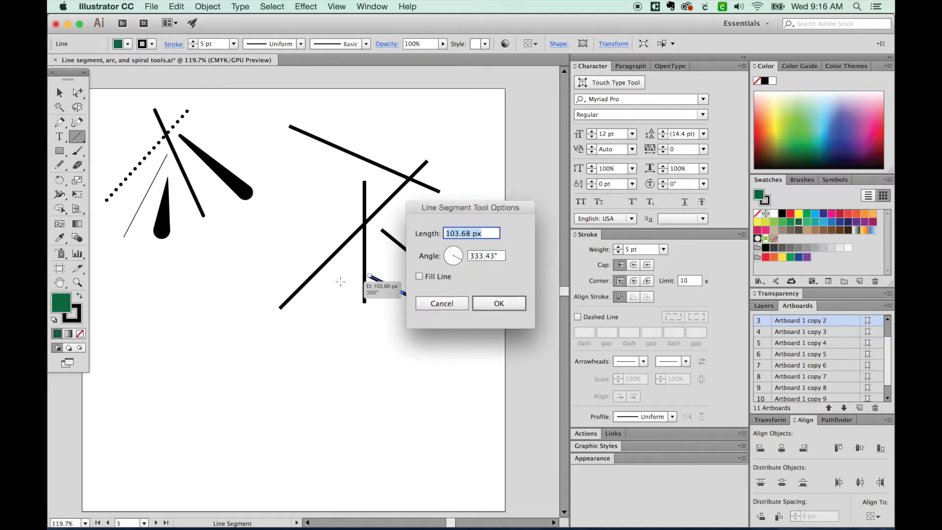
left_click(419, 276)
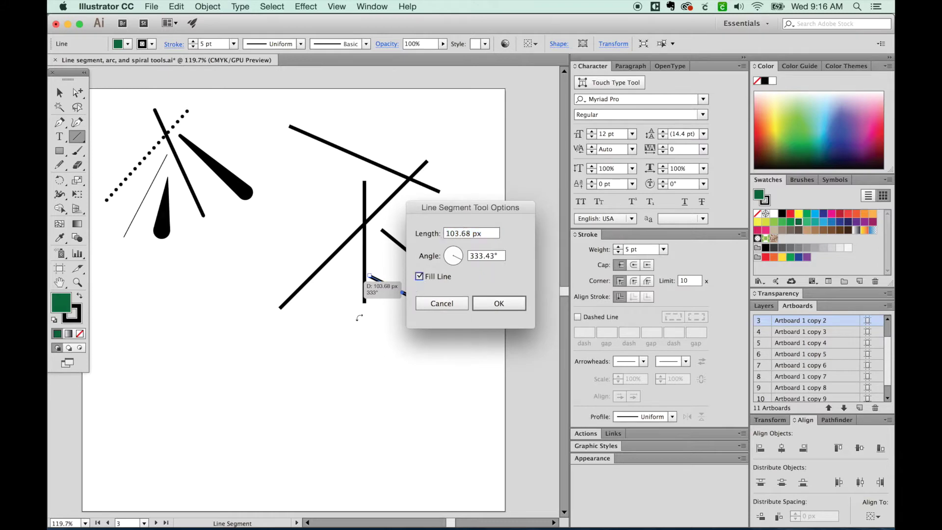
left_click(503, 311)
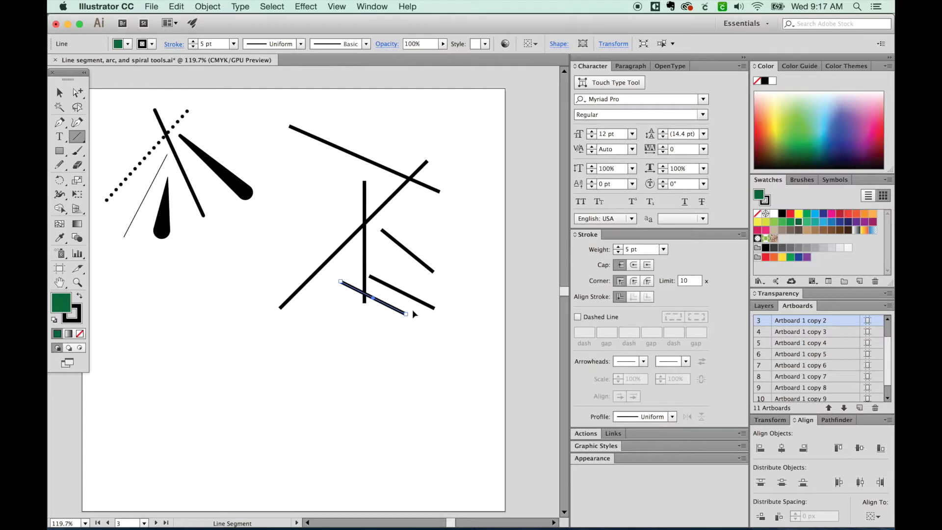
- Give the short line a light green 1fcc76 stroke
key("shift+x")
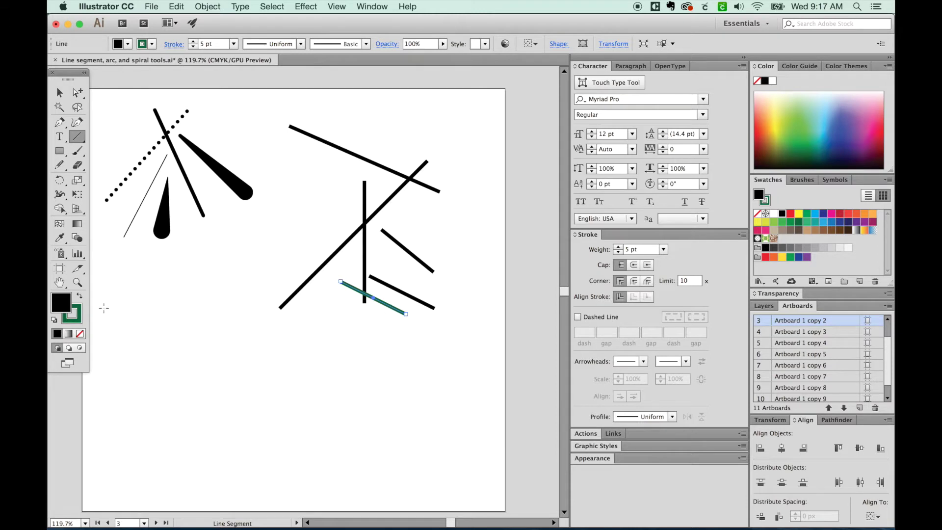
double_click(71, 314)
left_click(440, 222)
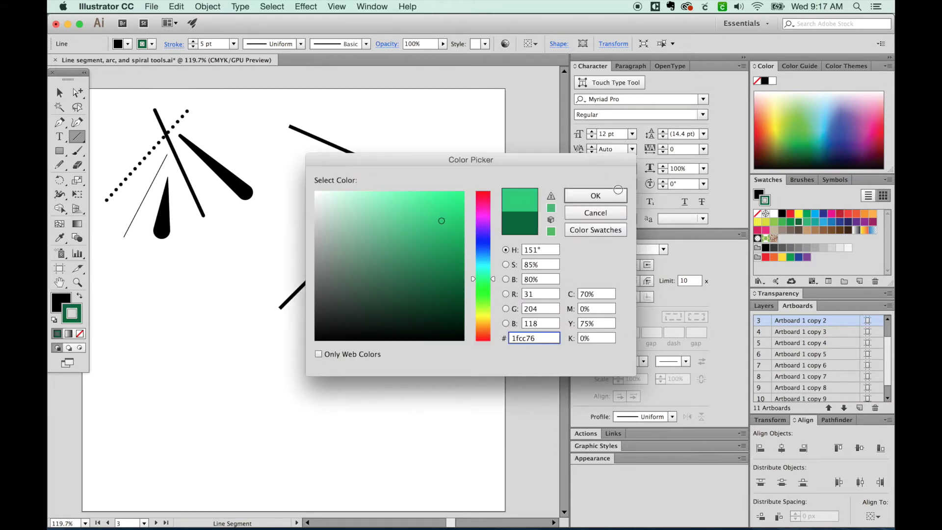
left_click(616, 194)
- Bring the green line in front of the black vertical line and deselect it
key("v")
scroll(402, 360, "up", 1)
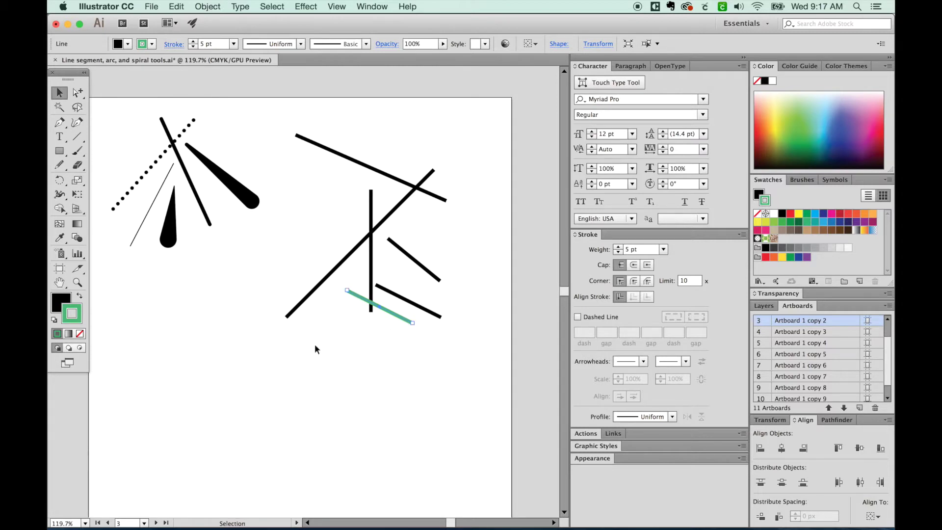
key("ctrl+shift+bracketright")
left_click(419, 327)
scroll(420, 326, "up", 2)
- Draw and reposition two more practice lines on the right side
key("backslash")
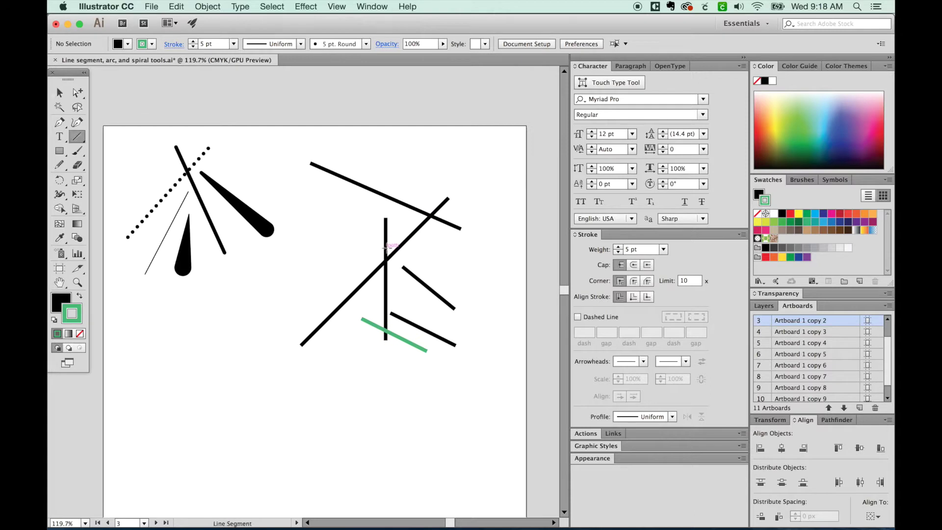
left_click_drag(346, 212, 296, 292)
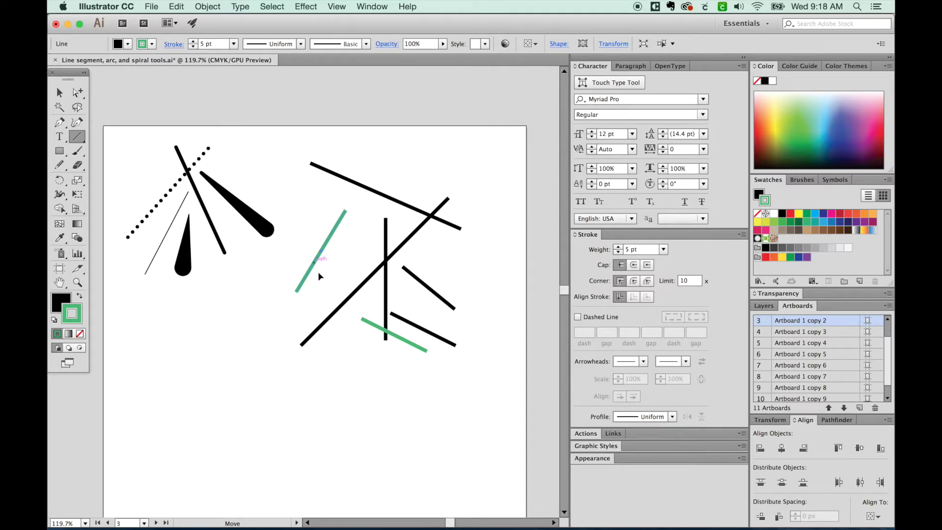
left_click_drag(318, 272, 339, 358)
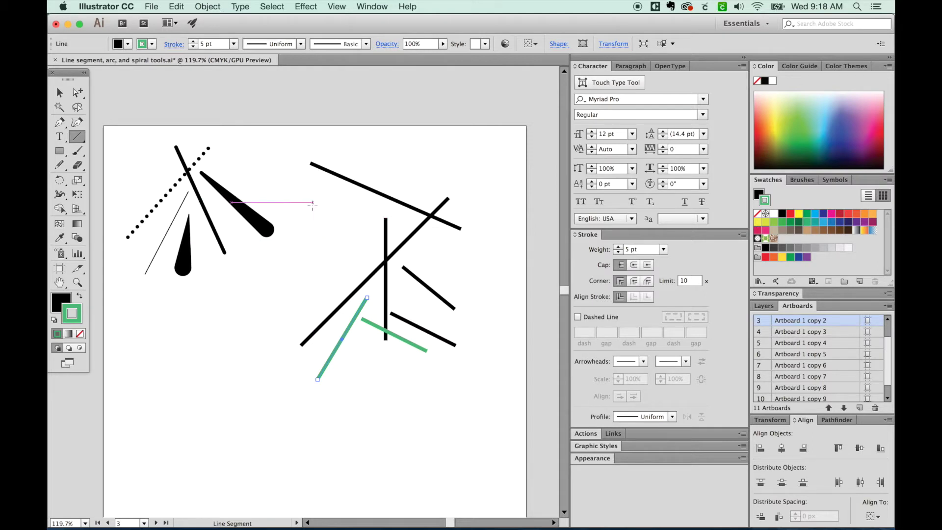
left_click_drag(308, 202, 375, 288)
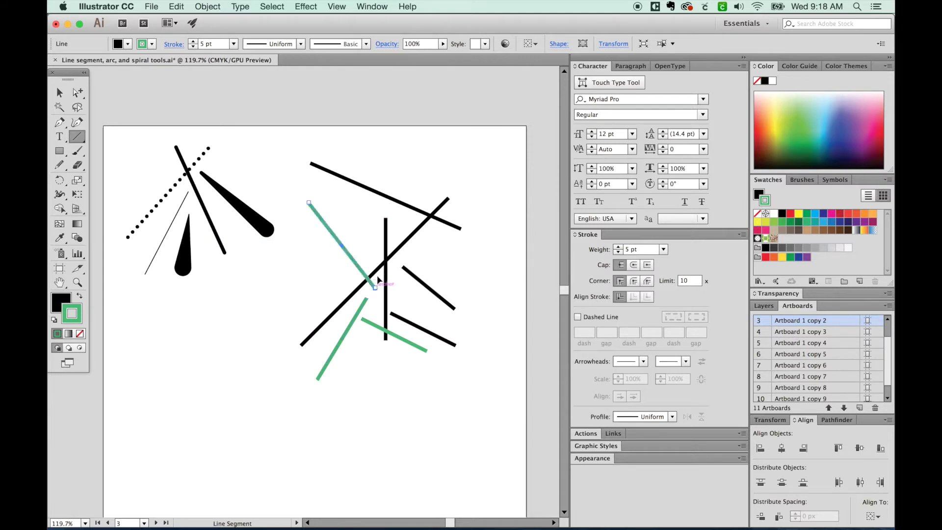
left_click_drag(342, 246, 447, 268)
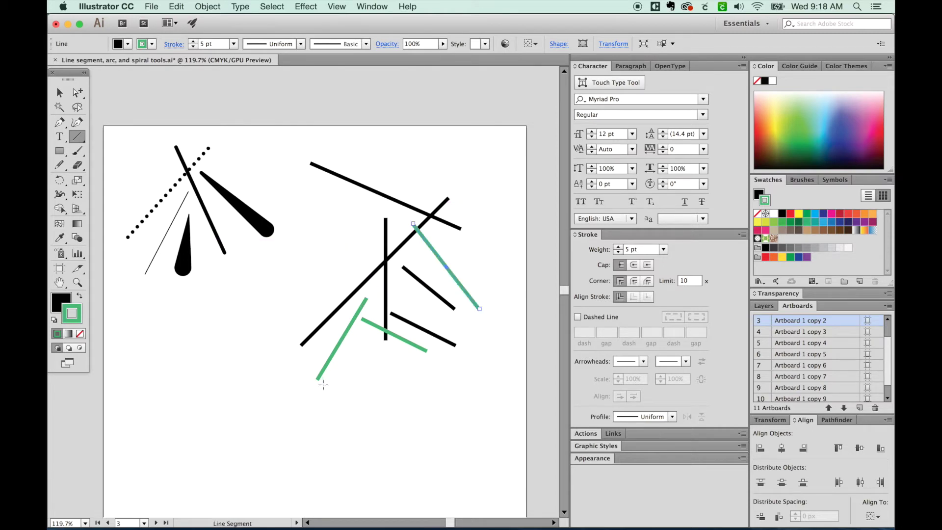
- Marquee-select all the right-hand practice lines and delete them
key("v")
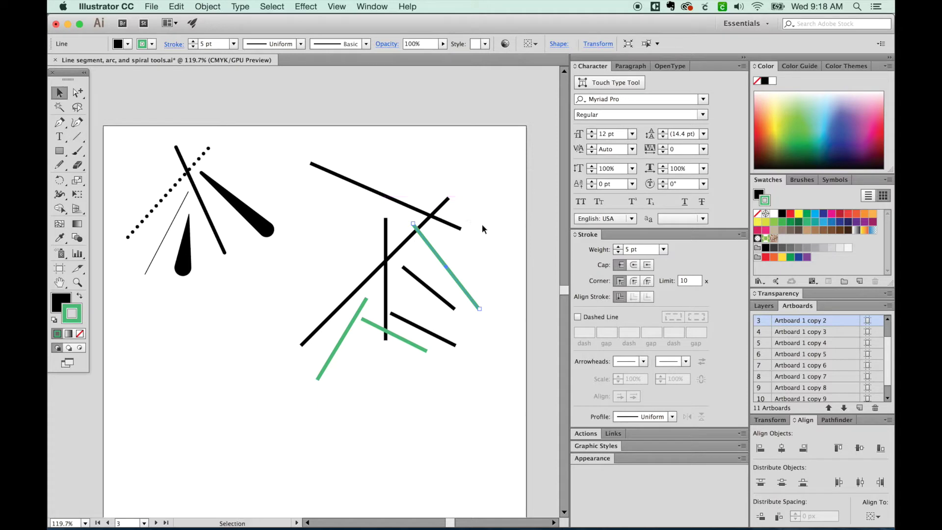
left_click_drag(479, 234, 341, 356)
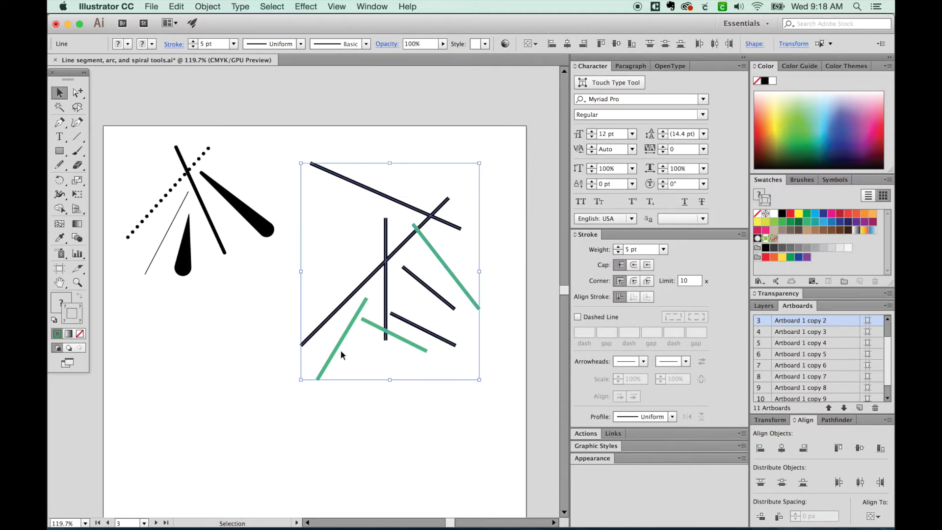
key("Delete")
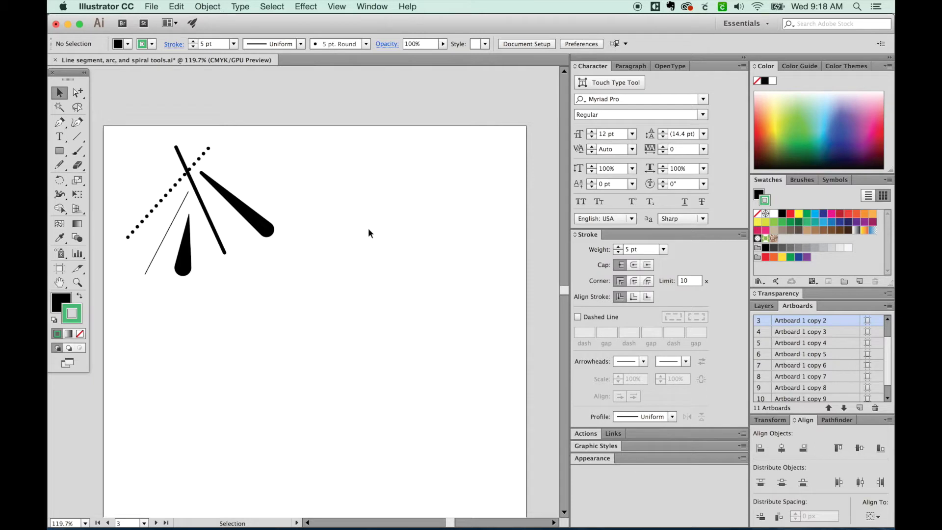
key("backslash")
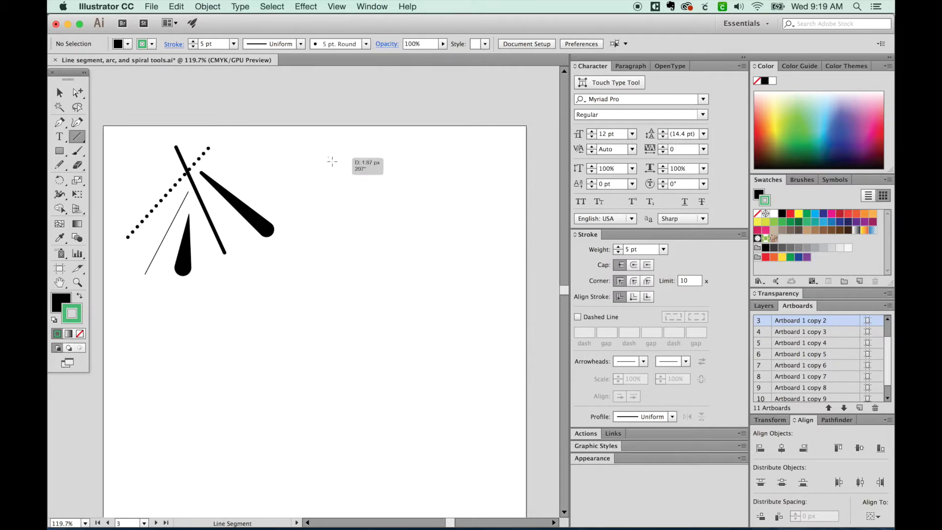
- Draw a diagonal line on the right and swap colours for a black stroke
left_click_drag(329, 157, 410, 266)
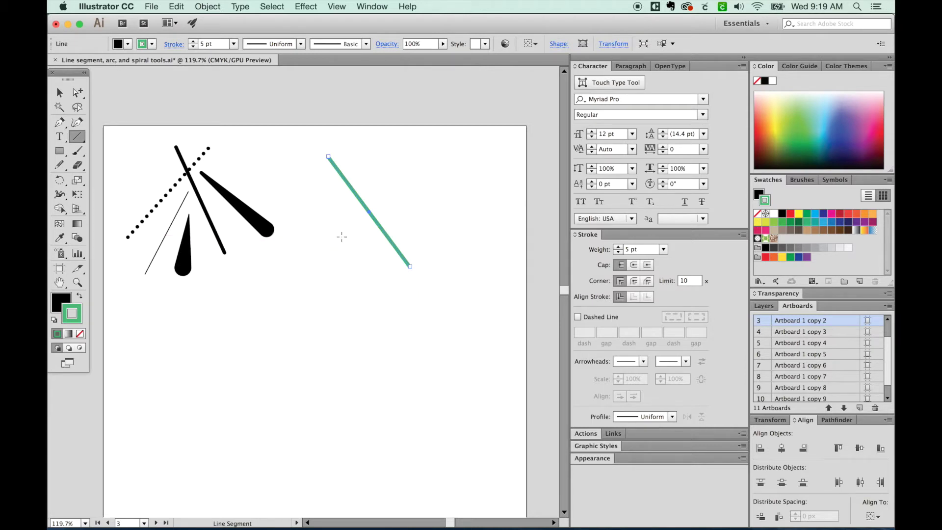
key("shift+x")
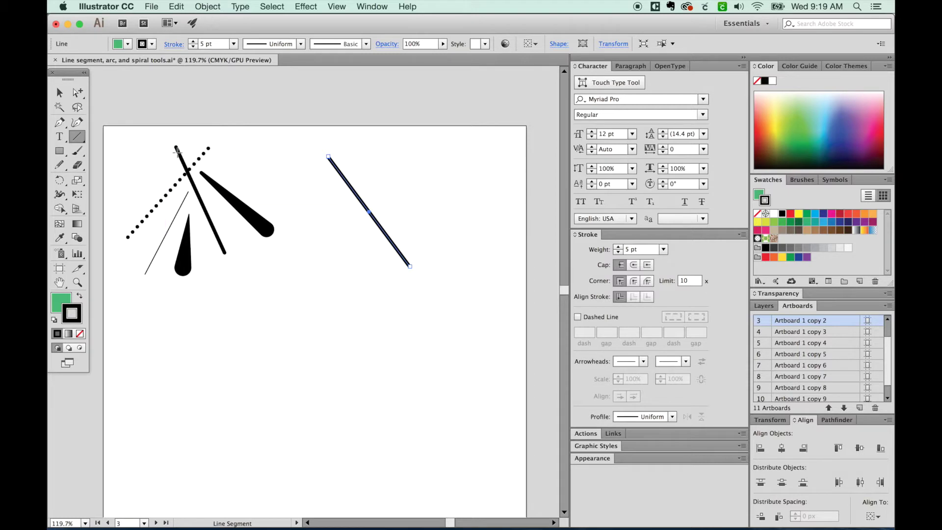
key("z")
mouse_move(212, 137)
left_mouse_down()
mouse_move(229, 263)
mouse_move(341, 231)
left_mouse_up()
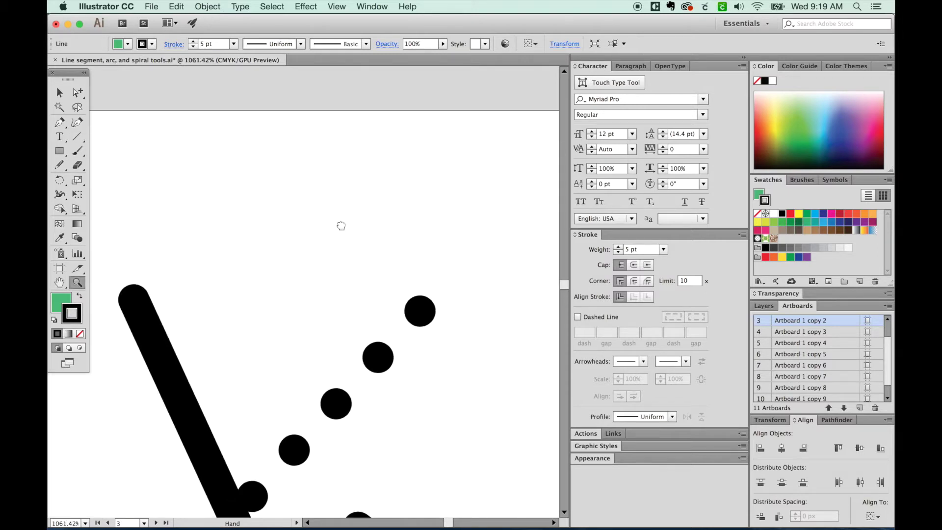
key("super+1")
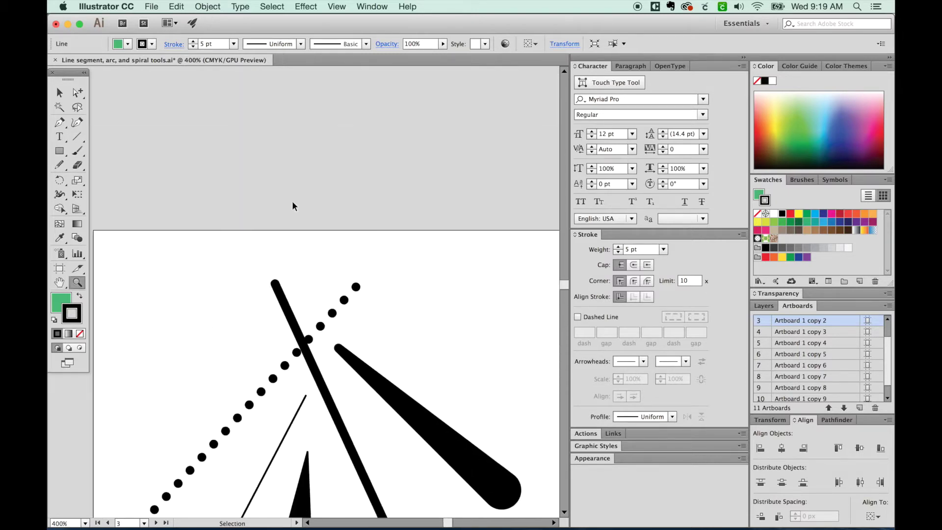
- Give the line round caps and round joins, zooming in to check the ends
key("v")
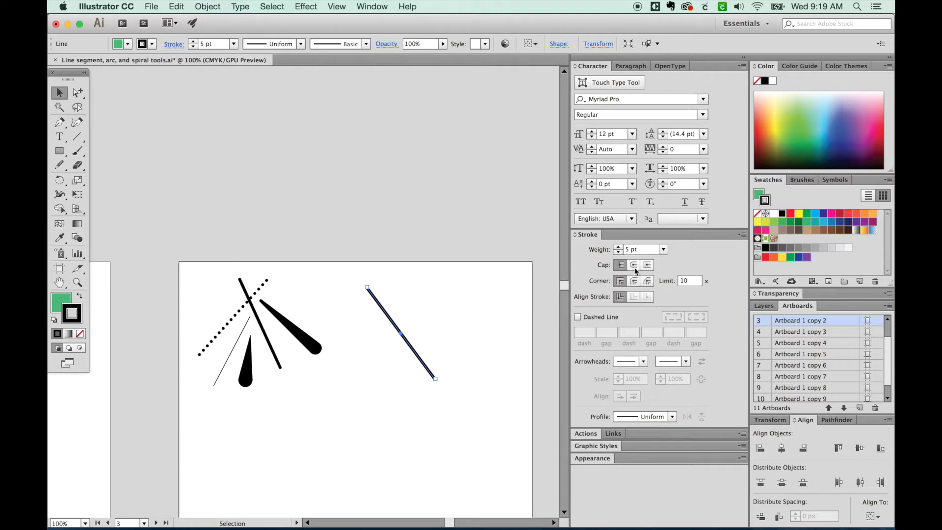
left_click(633, 265)
left_click(632, 283)
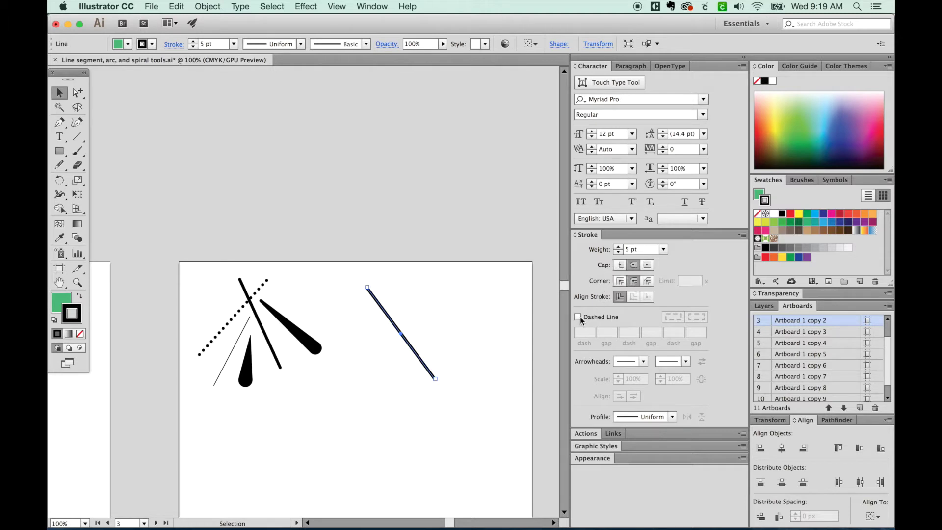
key("z")
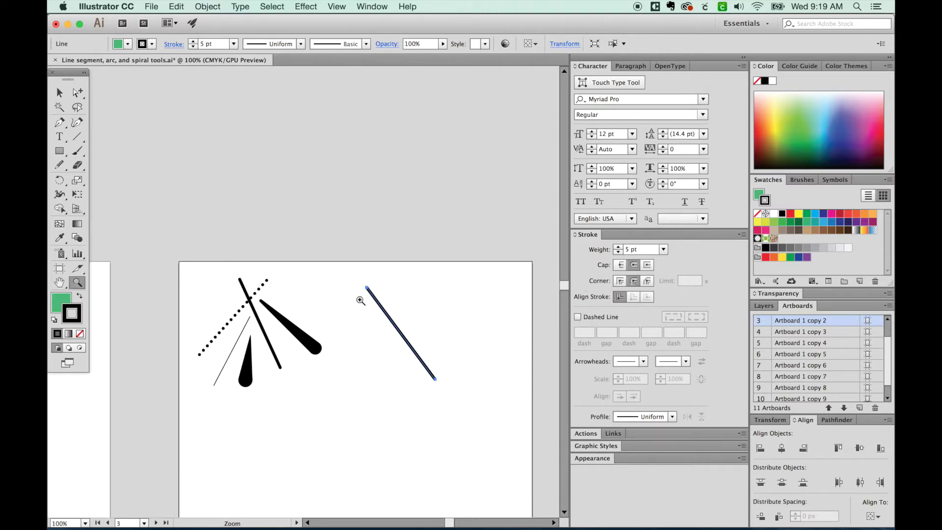
left_click_drag(391, 265, 391, 265)
left_click_drag(343, 331, 402, 284)
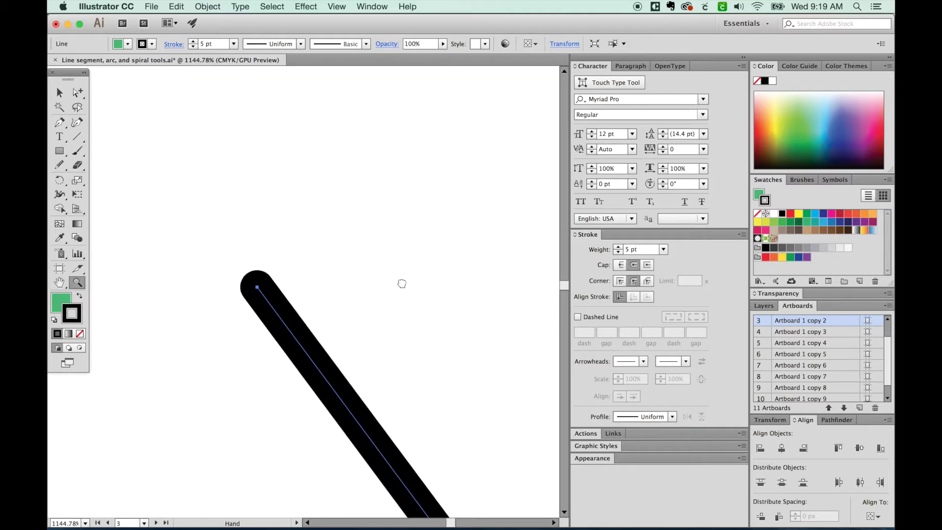
key("super+0")
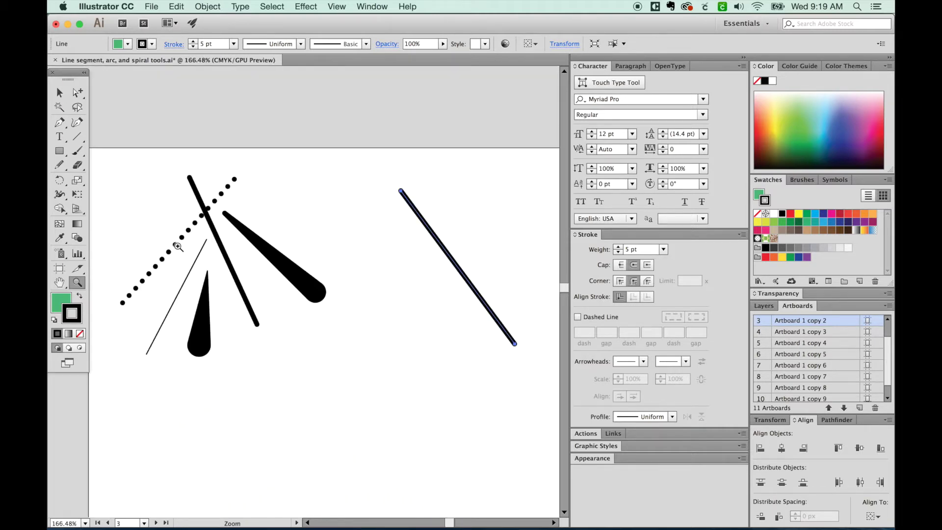
key("v")
- Draw a dashed line crossing the black line, after inspecting the dotted example
left_click(176, 247)
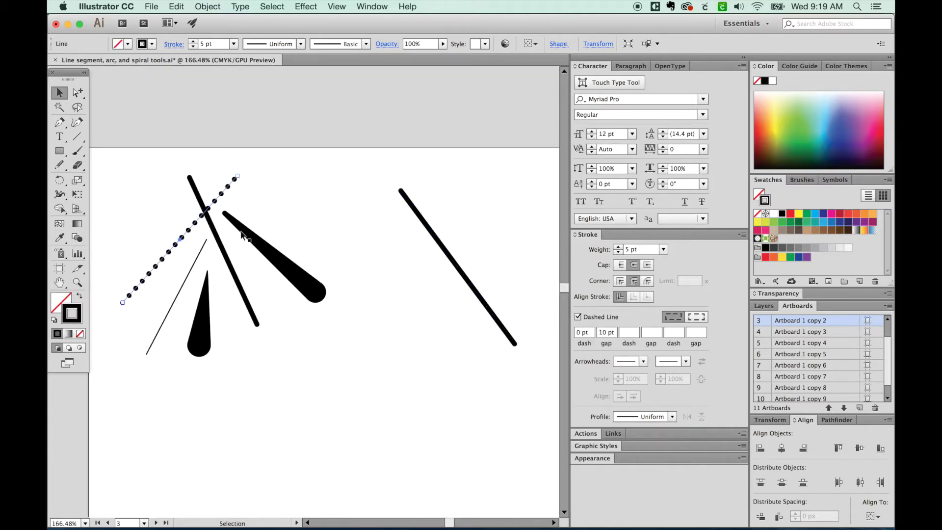
key("backslash")
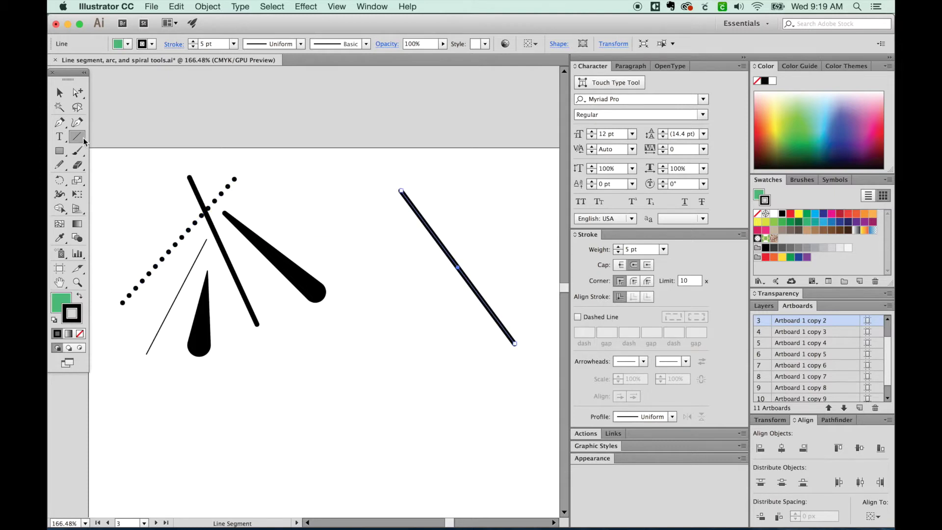
left_click_drag(356, 296, 463, 193)
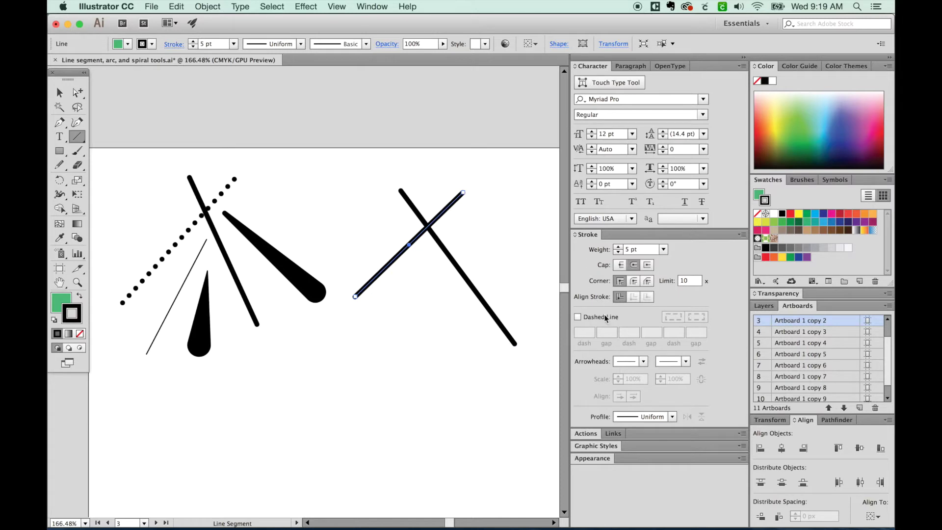
left_click(577, 317)
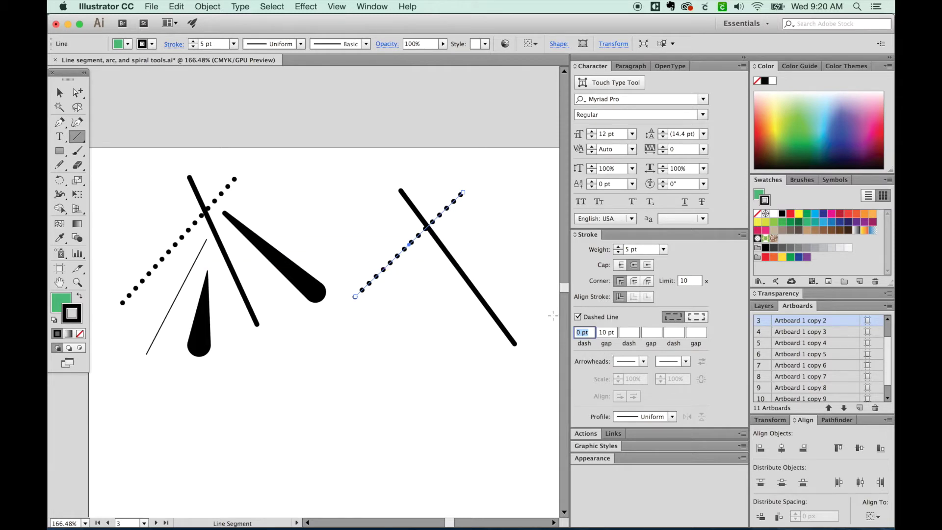
left_click(641, 250)
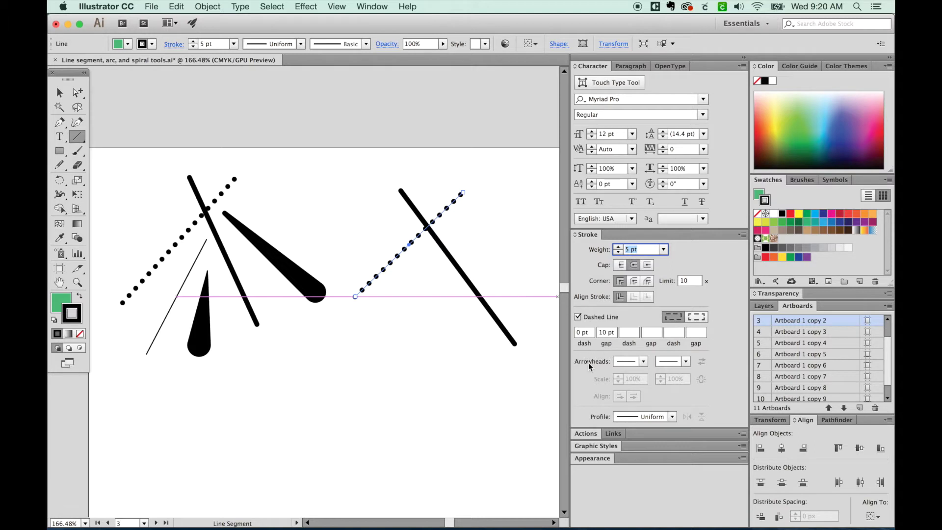
- Set the dashes to 2 pt with 7 pt gaps, then deselect the line
left_click(609, 333)
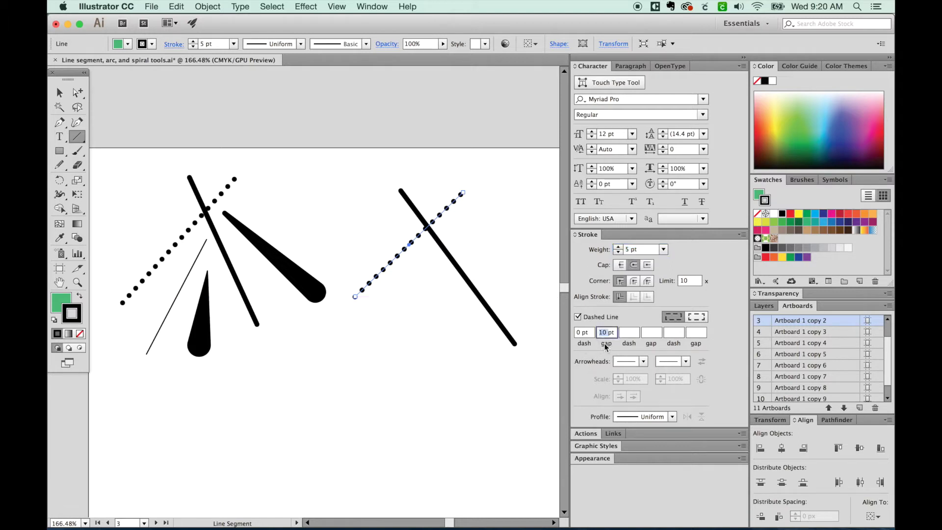
key("Up")
key("Up")
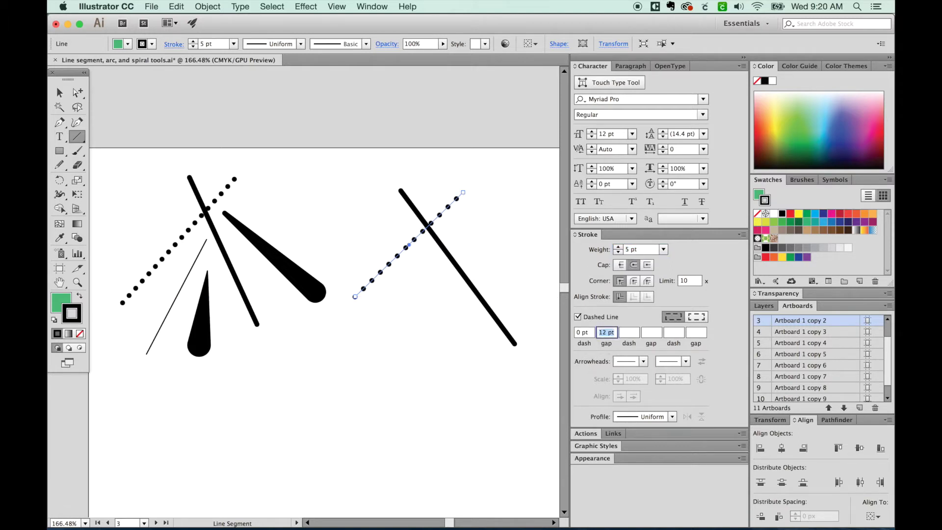
key("Up")
key("Up")
key("Up")
key("Up")
key("Up")
key("Down")
key("Down")
key("Down")
key("Down")
key("Down")
key("Down")
key("Down")
key("Down")
key("Down")
key("Down")
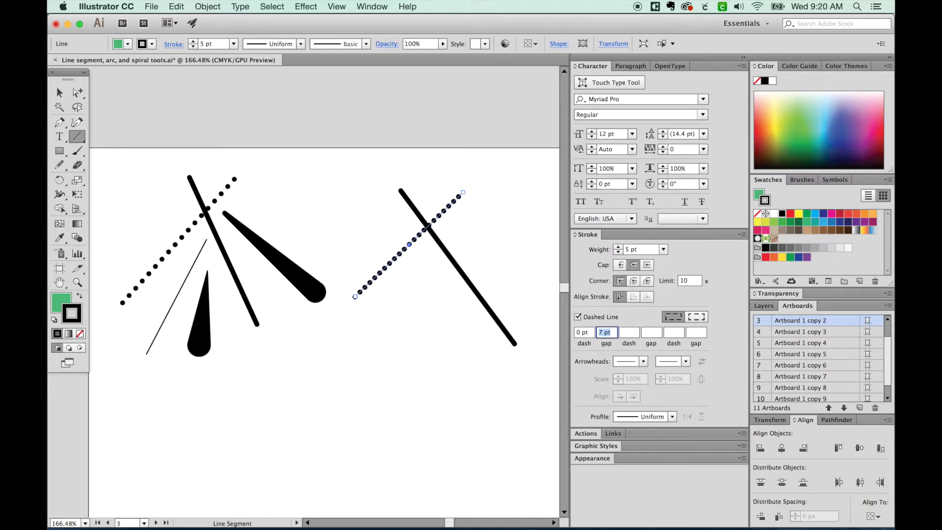
left_click_drag(589, 333, 569, 335)
key("Up")
key("Up")
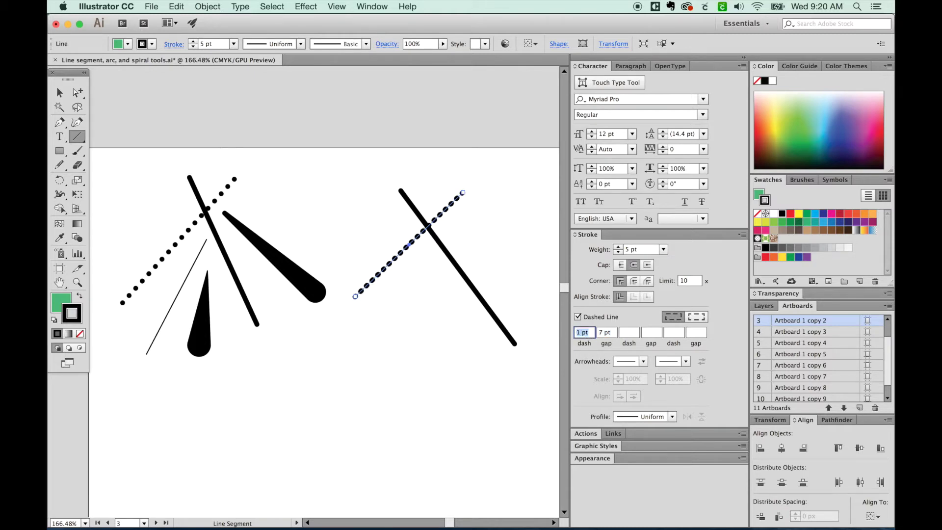
key("Up")
key("Up")
key("Up")
key("Up")
key("Up")
key("Down")
key("Down")
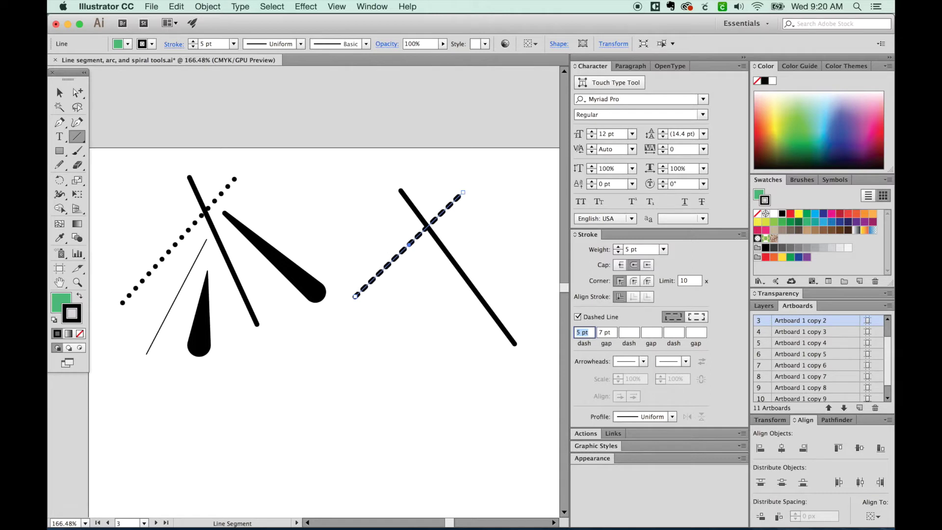
key("Down")
key("Down")
key("Down")
key("Down")
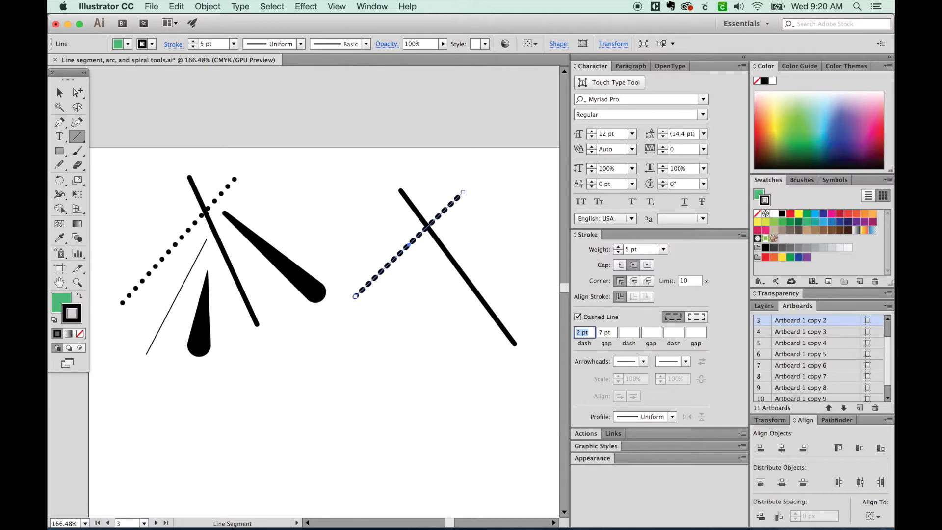
left_click(332, 278, "super")
scroll(258, 254, "down", 2)
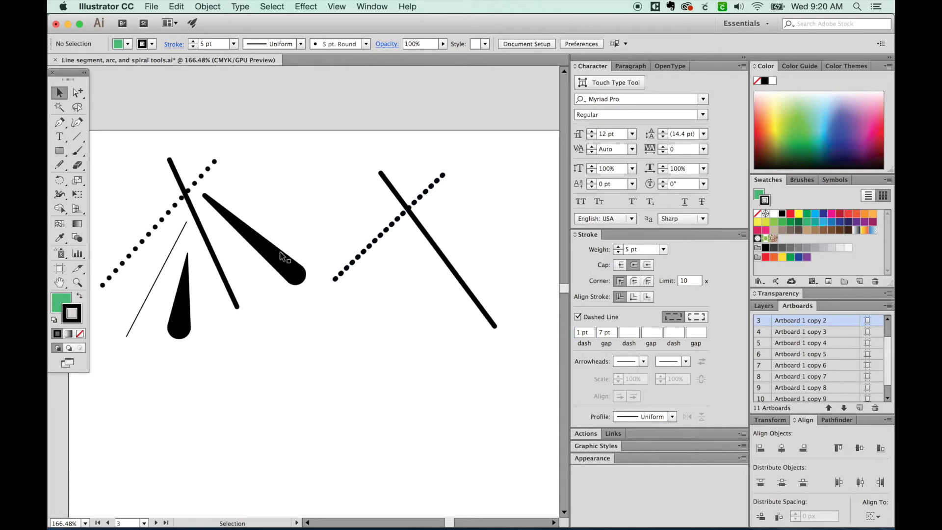
- Draw a solid, non-dashed line running down-right from the crossing point
key("backslash")
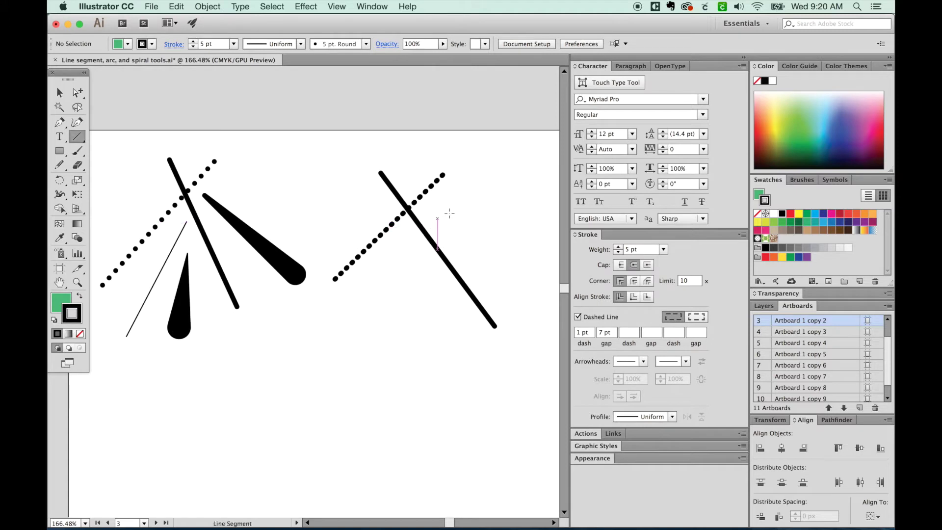
left_click_drag(428, 206, 540, 270)
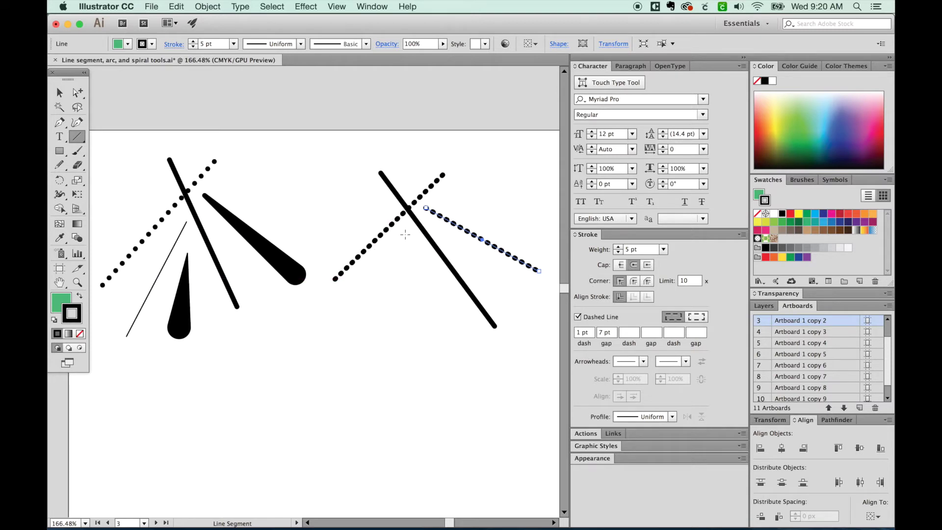
left_click(579, 317)
left_click(578, 316)
left_click(577, 317)
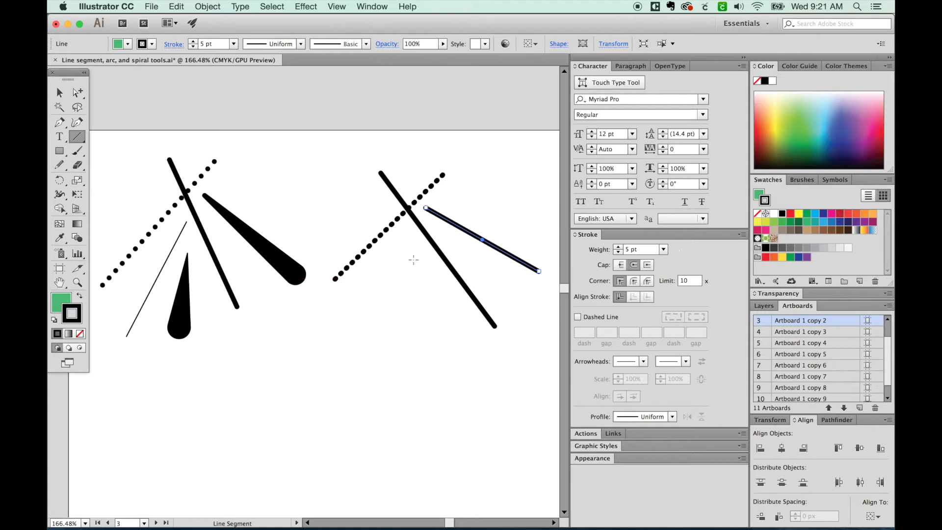
scroll(471, 248, "right", 3)
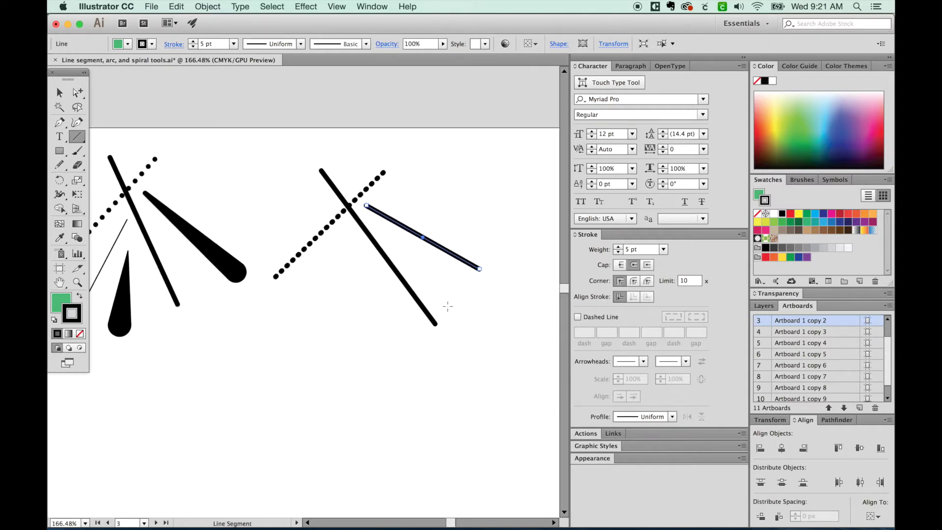
key("shift+w")
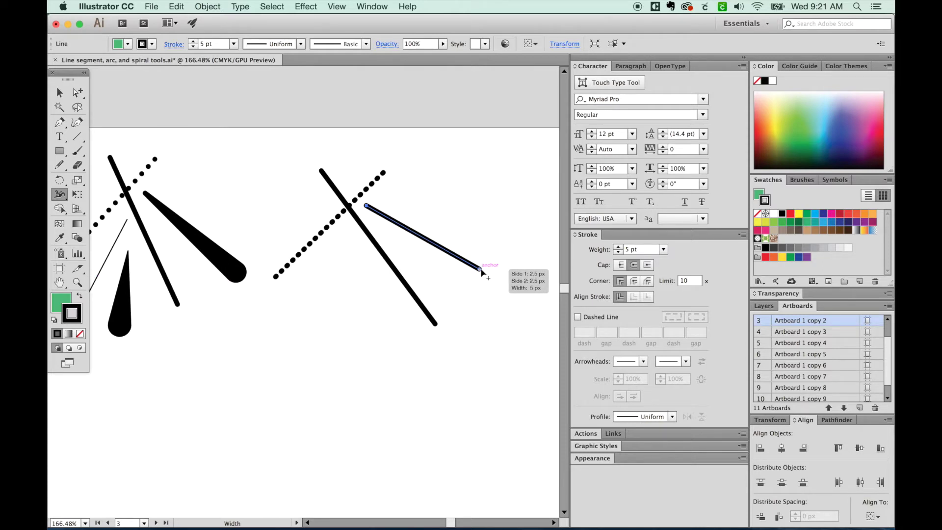
- Widen the line's outer end and pinch its starting end to a thin point
left_click_drag(480, 271, 476, 282)
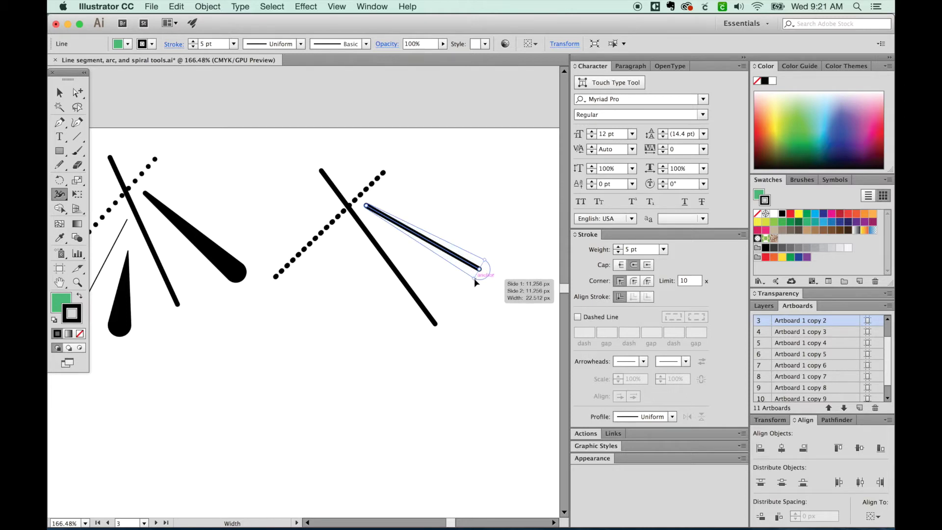
mouse_move(476, 282)
left_mouse_down()
mouse_move(465, 298)
mouse_move(478, 279)
left_mouse_up()
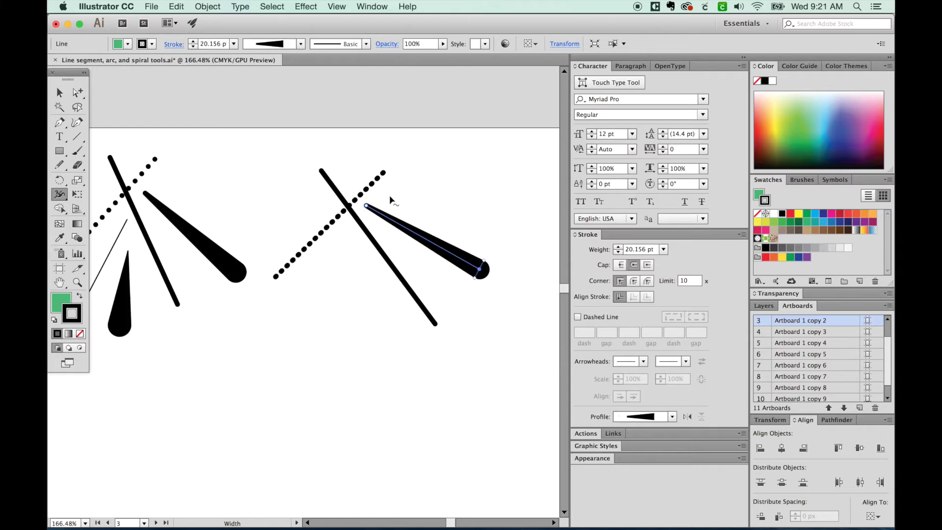
left_click_drag(366, 208, 368, 213)
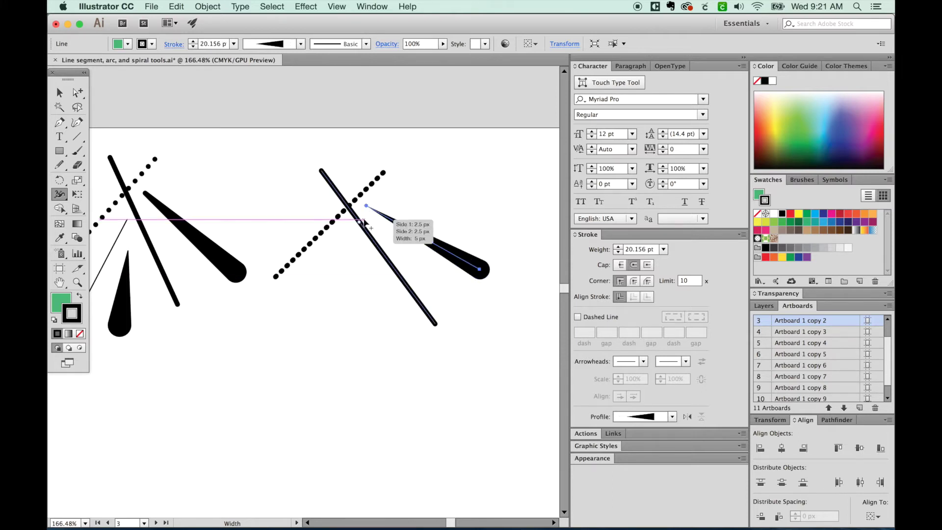
scroll(368, 214, "up", 5)
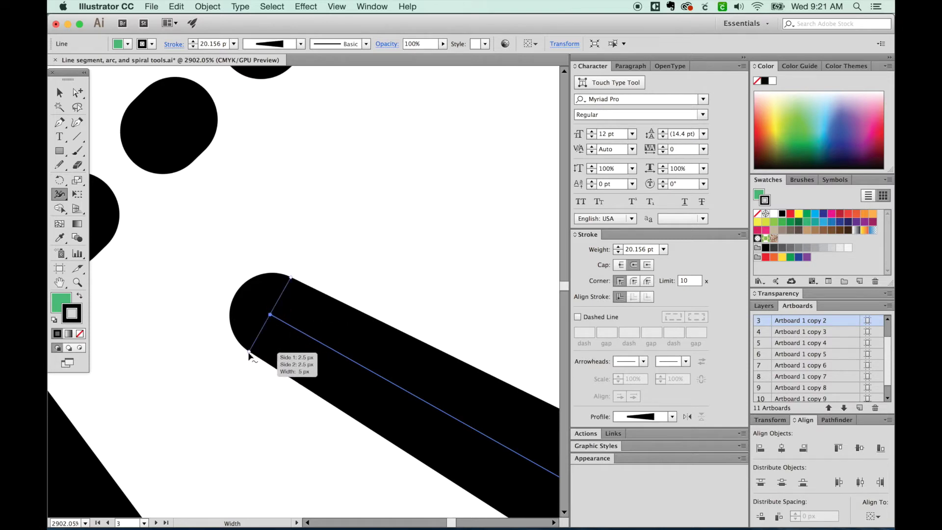
mouse_move(250, 355)
left_mouse_down()
mouse_move(261, 339)
mouse_move(256, 349)
left_mouse_up()
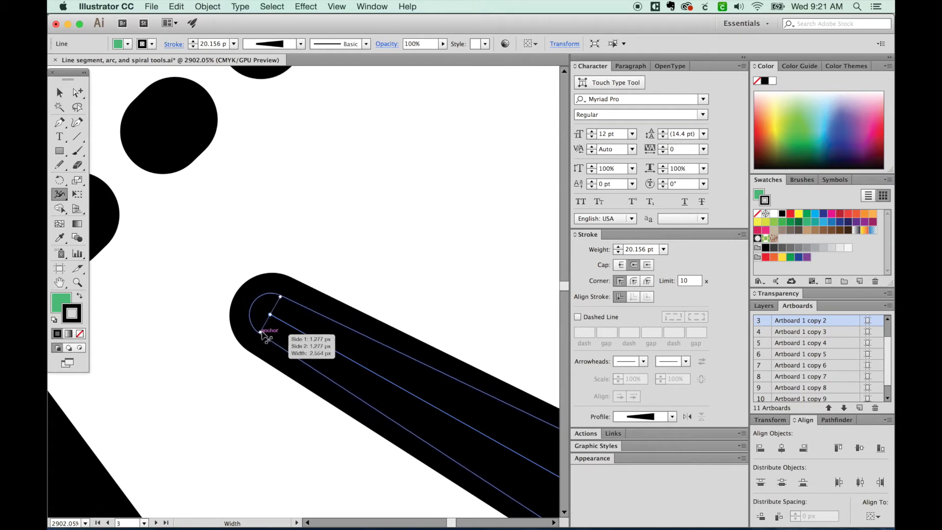
mouse_move(257, 349)
left_mouse_down()
mouse_move(254, 360)
mouse_move(266, 327)
left_mouse_up()
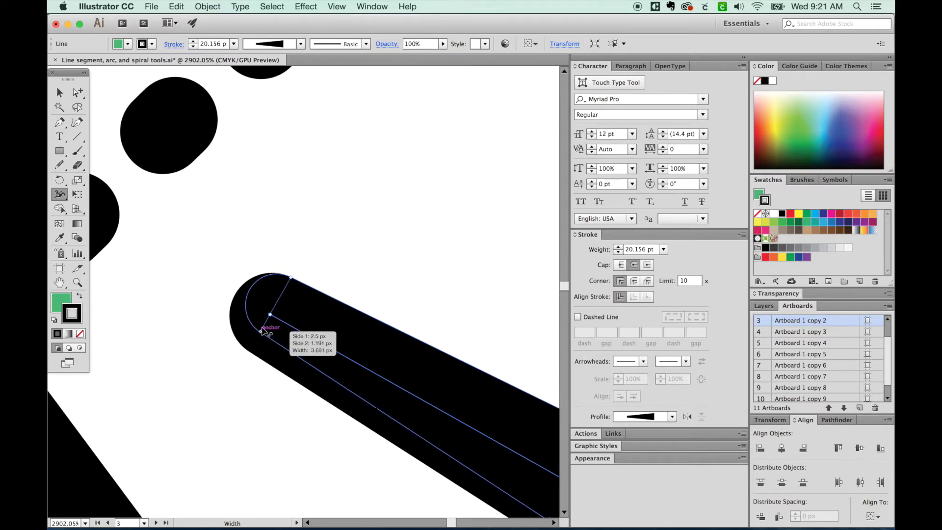
left_click_drag(267, 326, 267, 337)
key("super+0")
mouse_move(396, 170)
left_mouse_down()
mouse_move(303, 307)
mouse_move(456, 273)
mouse_move(307, 332)
mouse_move(354, 201)
left_mouse_up()
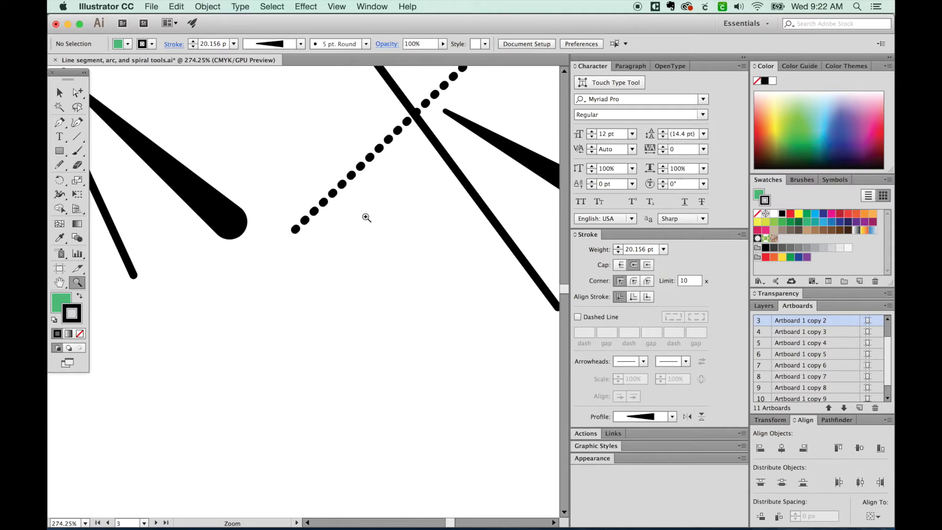
left_click(366, 217, "alt")
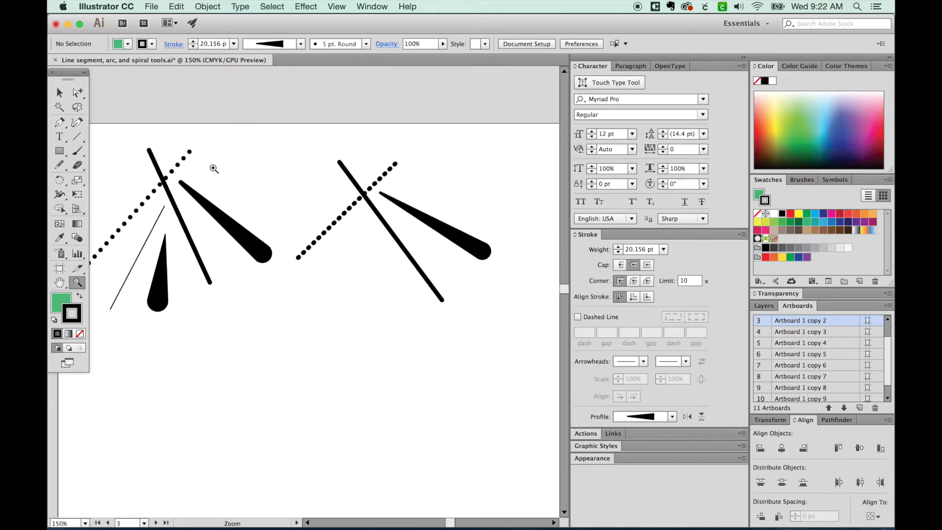
- Draw a vertical line below the crossing and swell its bottom into a teardrop
key("backslash")
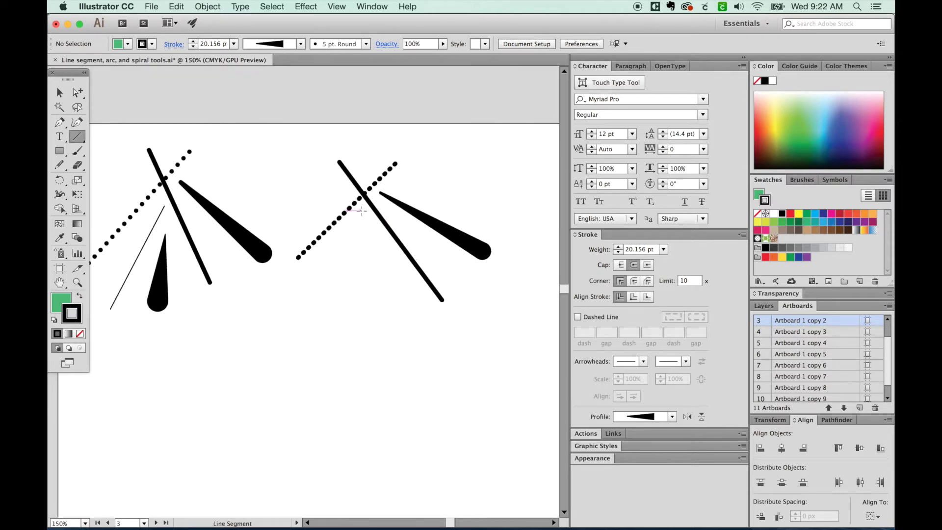
left_click_drag(359, 212, 355, 289)
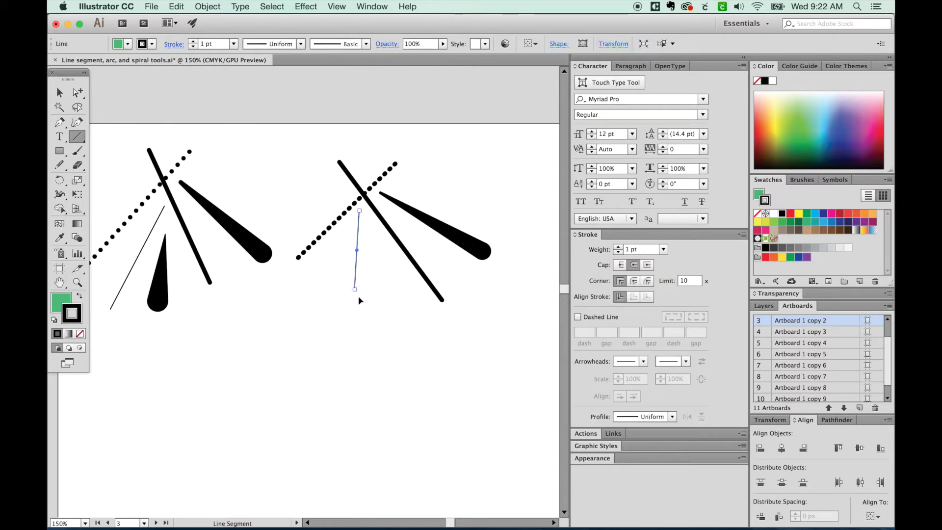
key("shift+w")
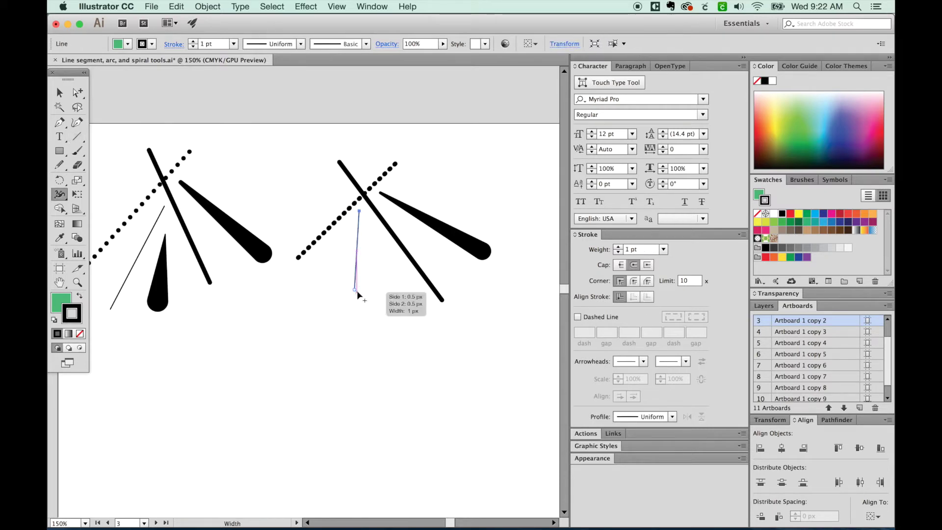
left_click_drag(356, 290, 361, 294)
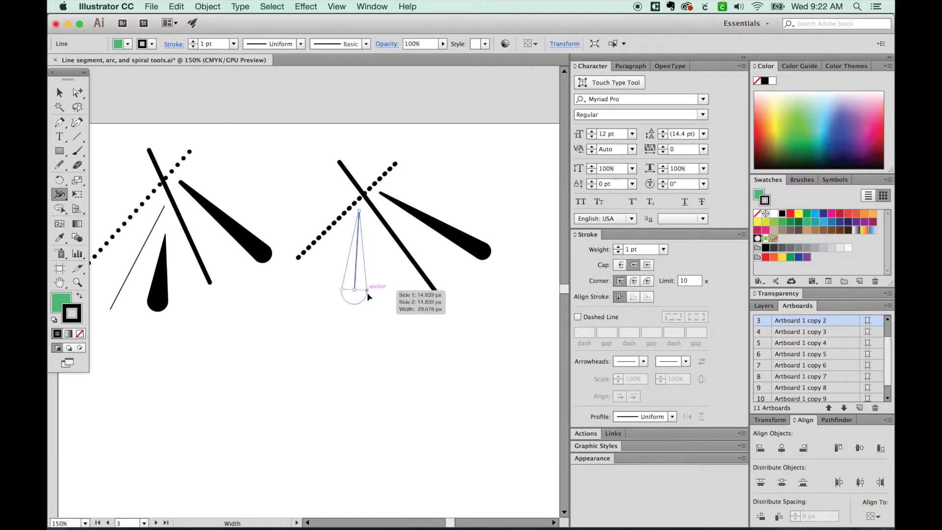
left_click_drag(361, 294, 373, 293)
key("z")
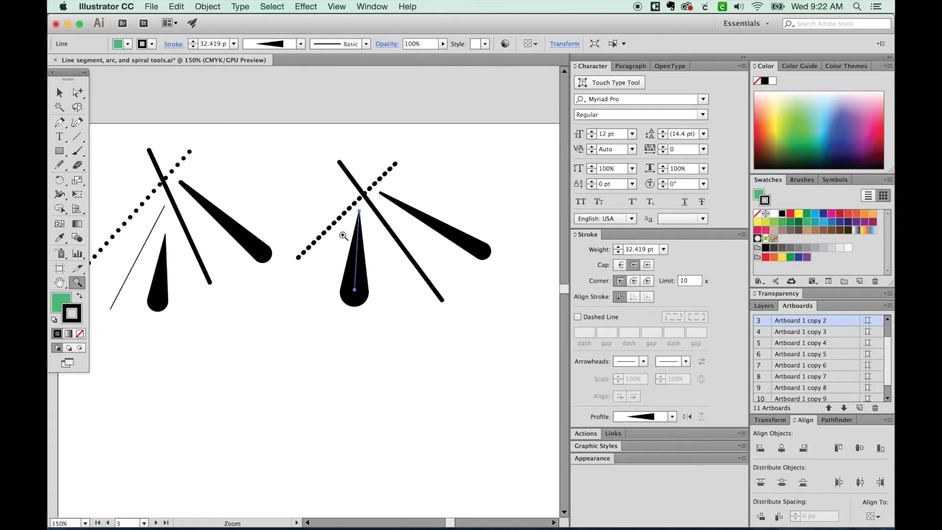
left_click_drag(386, 190, 385, 189)
key("v")
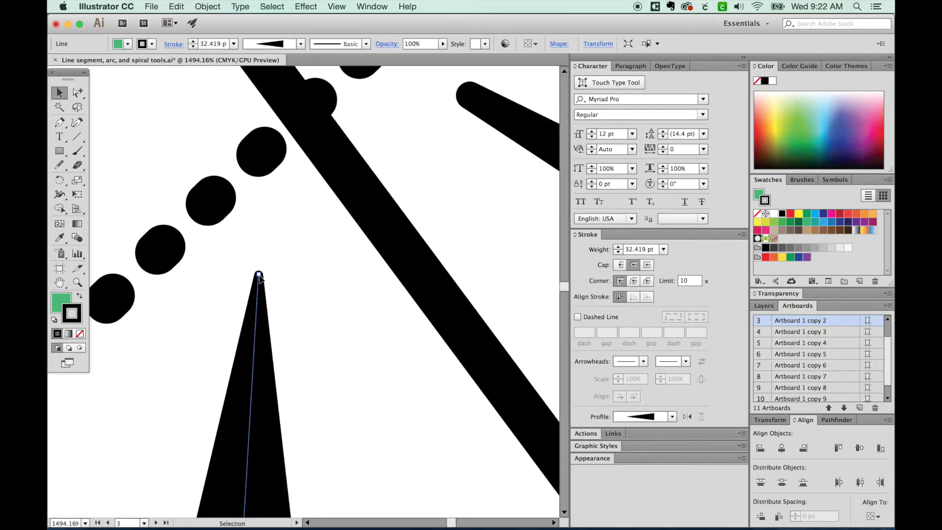
key("shift+w")
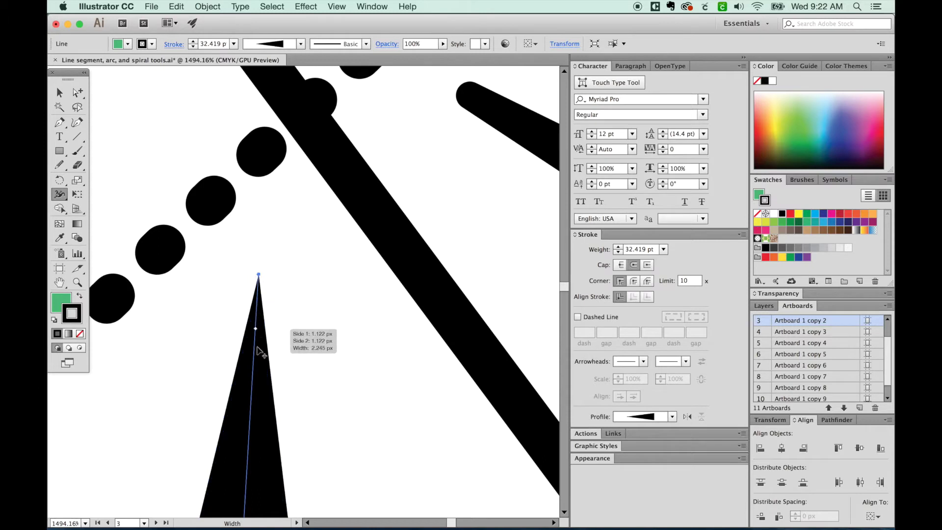
key("ctrl+minus")
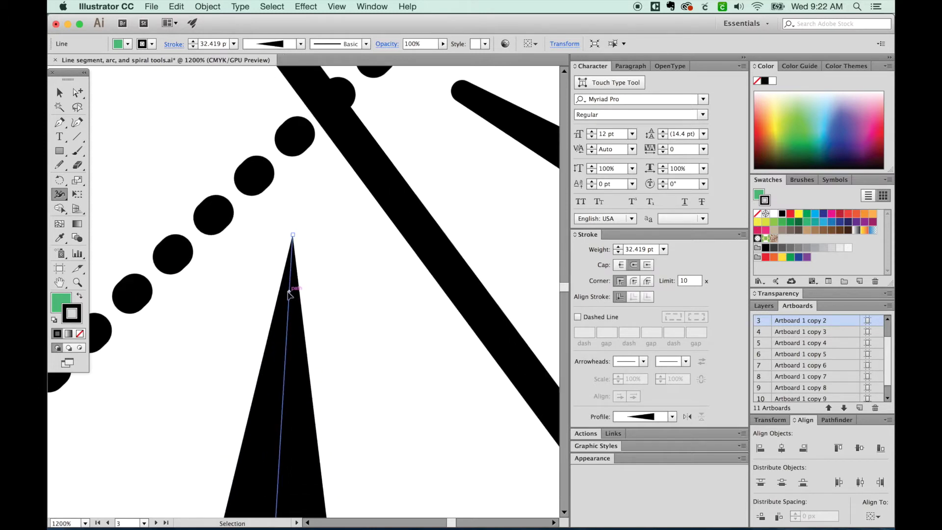
key("ctrl+minus")
key("ctrl+minus")
key("ctrl+minus")
key("ctrl+minus")
key("ctrl+minus")
key("ctrl+minus")
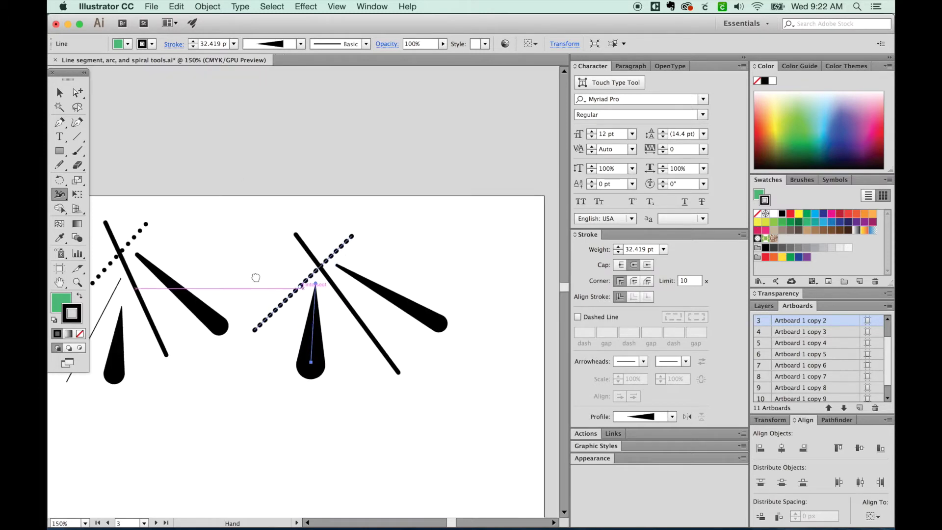
left_click_drag(256, 278, 334, 275)
- Draw a thin 1 pt line angling down-left from the crossing, matching the original
key("v")
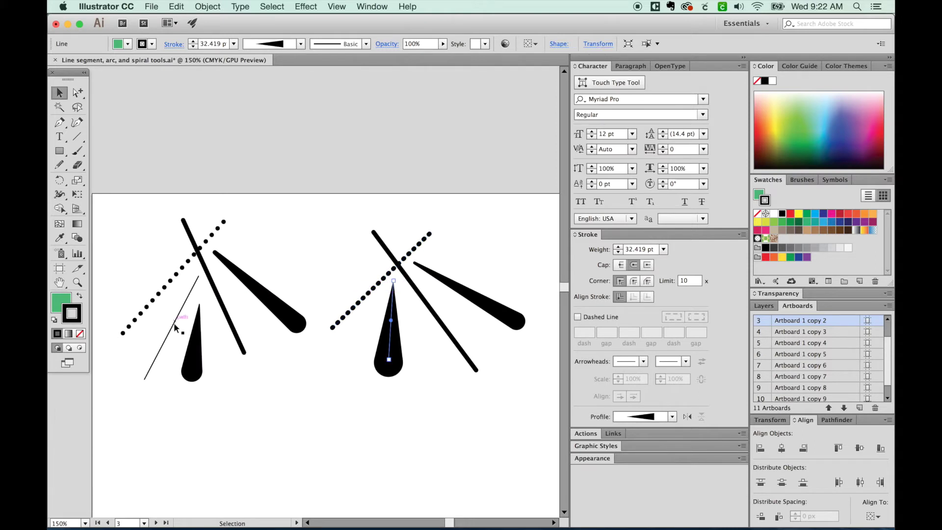
left_click(171, 325)
key("backslash")
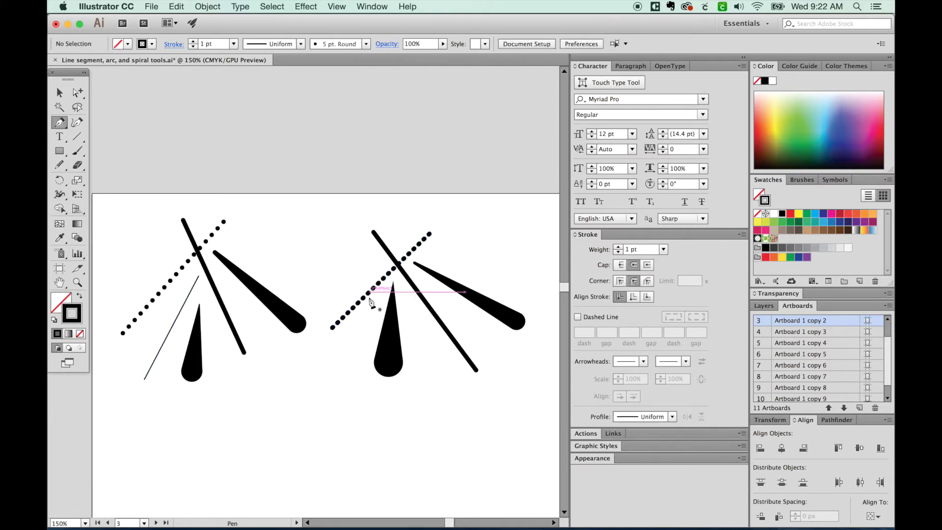
left_click_drag(384, 290, 329, 381)
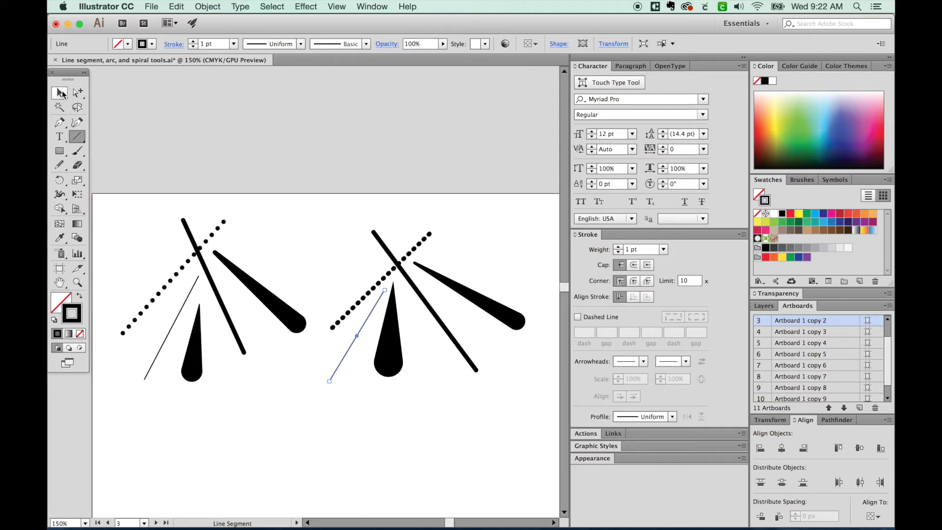
left_click(61, 94)
left_click(351, 280)
- Copy the four arcs and two spiral examples to artboard 4's top-left corner
key("super+minus")
key("super+minus")
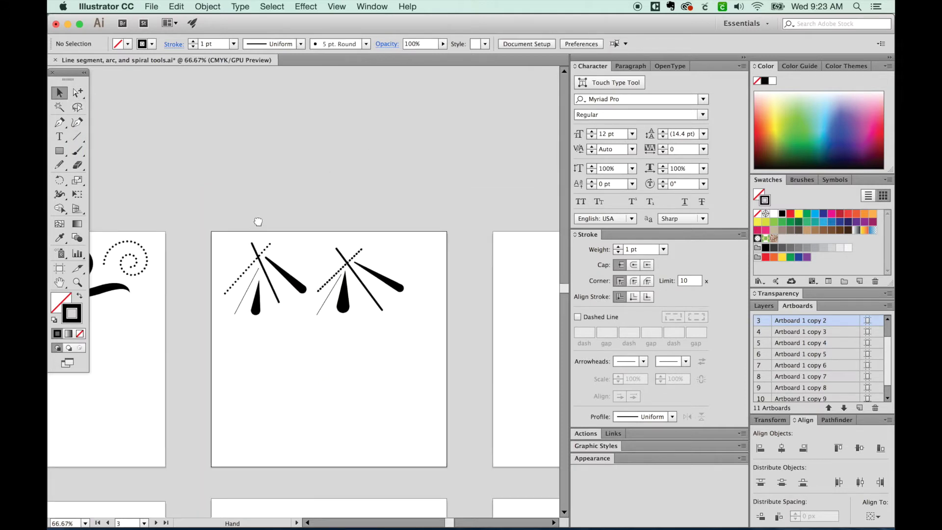
mouse_move(257, 217)
left_mouse_down()
mouse_move(308, 283)
mouse_move(400, 280)
mouse_move(382, 237)
left_mouse_up()
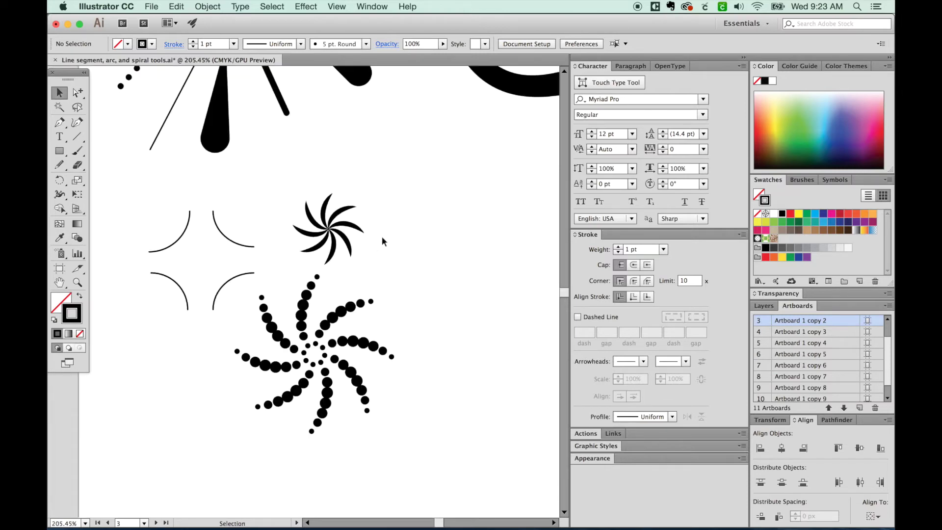
left_click_drag(310, 221, 132, 420)
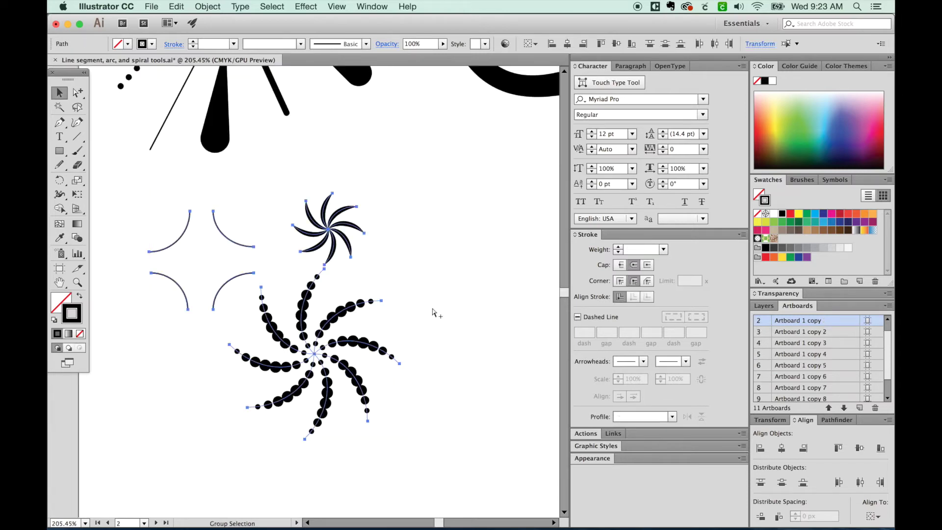
left_click_drag(432, 311, 361, 305)
scroll(361, 306, "down", 5)
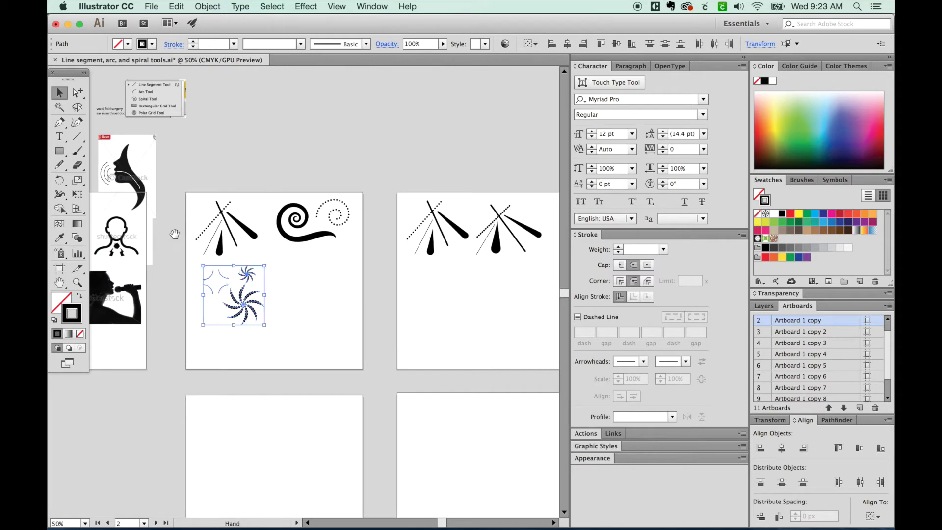
key("shift+Page_Down")
key("shift+Page_Down")
key("ctrl+v")
left_click_drag(335, 330, 285, 164)
left_click(162, 256)
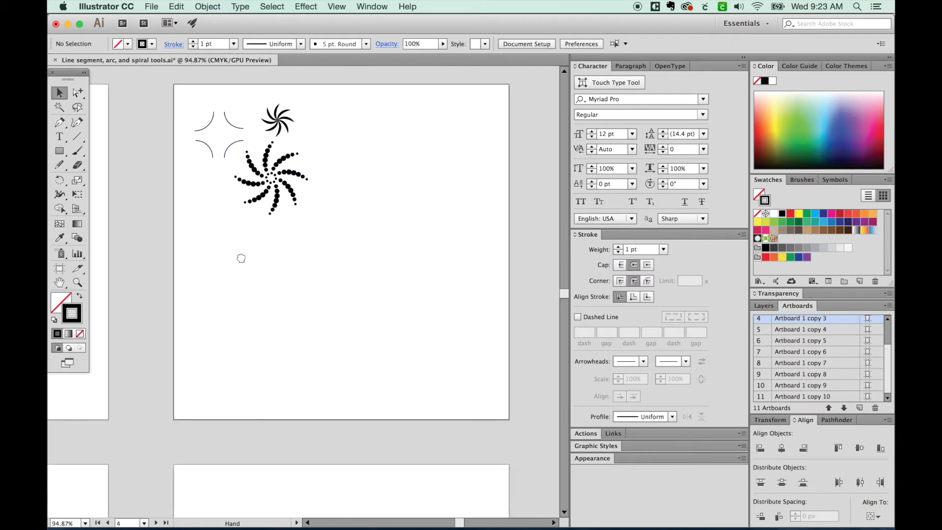
left_click_drag(243, 254, 219, 279)
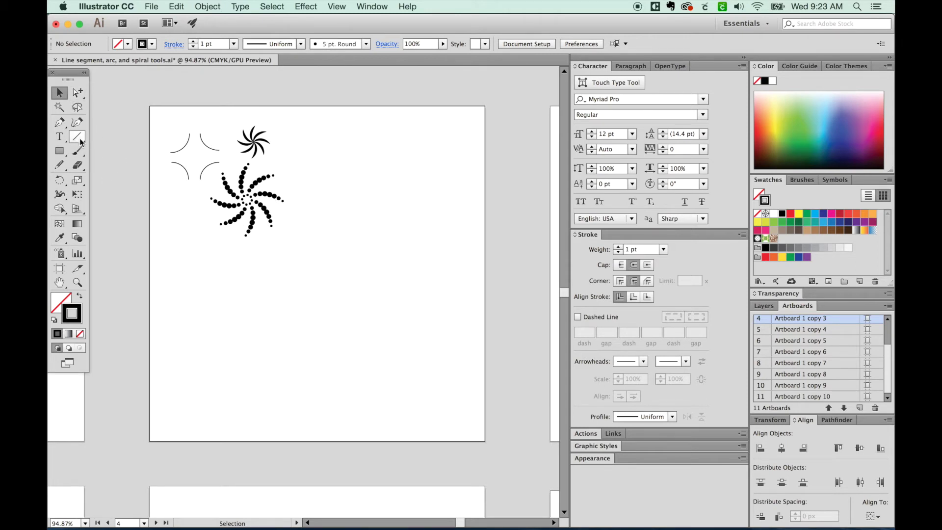
- Draw a flipped open quarter-arc of about 75 px right of the spirals
left_click_drag(78, 137, 123, 152)
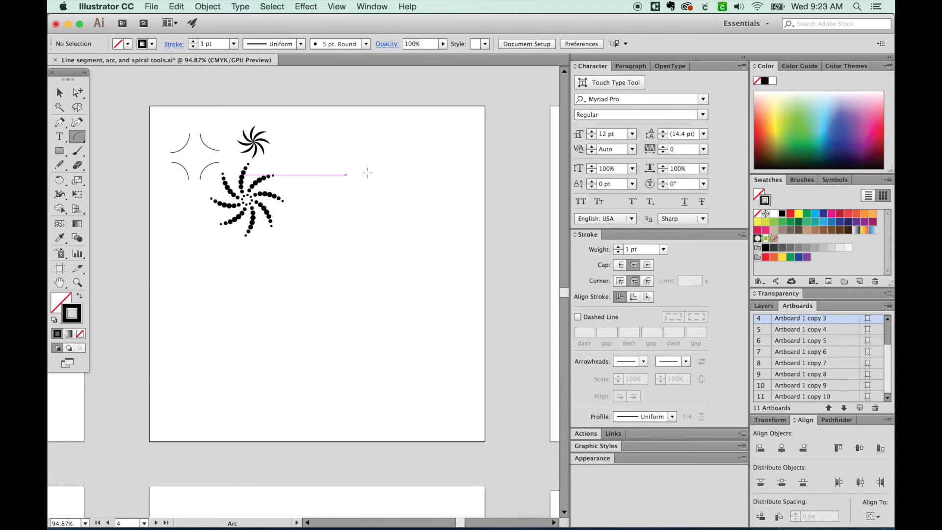
left_click_drag(347, 171, 377, 120)
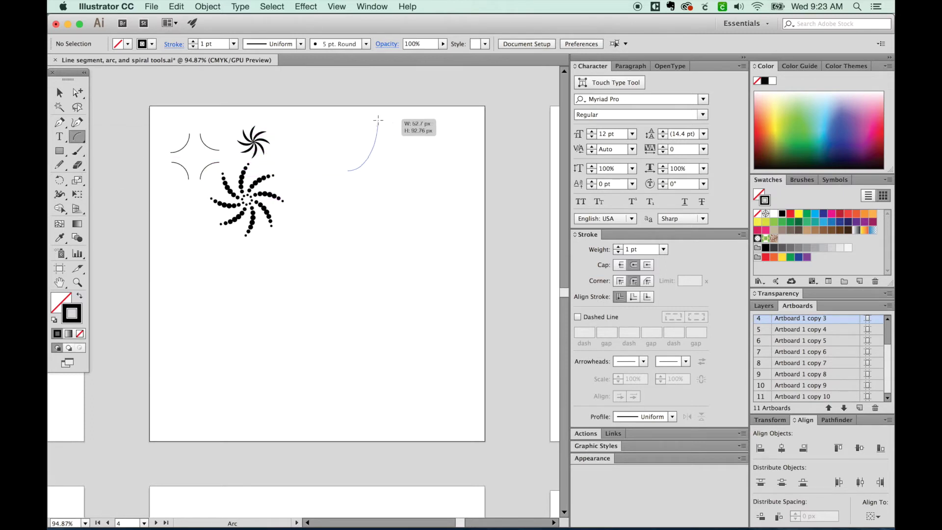
mouse_move(378, 120)
left_mouse_down()
mouse_move(310, 135)
mouse_move(388, 152)
mouse_move(379, 143)
left_mouse_up()
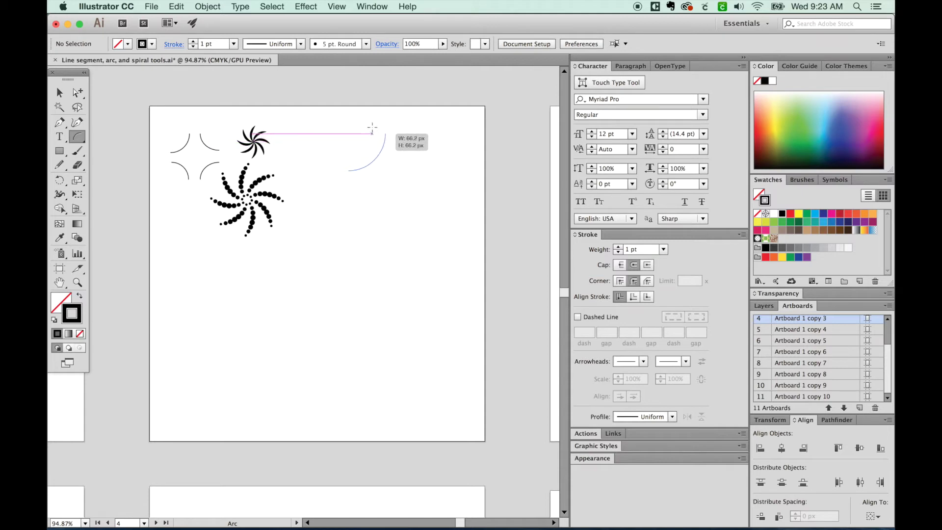
mouse_move(378, 143)
left_mouse_down()
mouse_move(378, 121)
mouse_move(344, 133)
left_mouse_up()
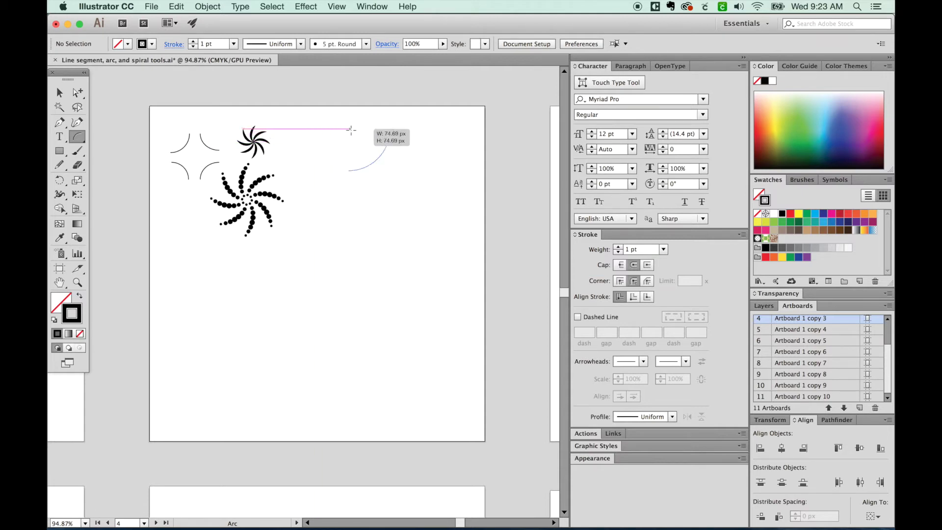
left_click_drag(351, 131, 353, 130)
left_click_drag(352, 129, 351, 130)
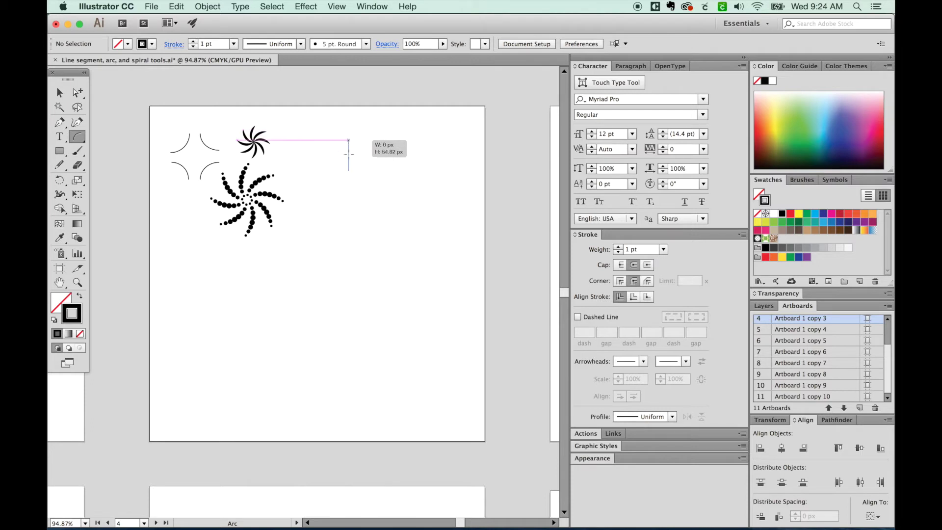
left_click_drag(350, 129, 354, 127)
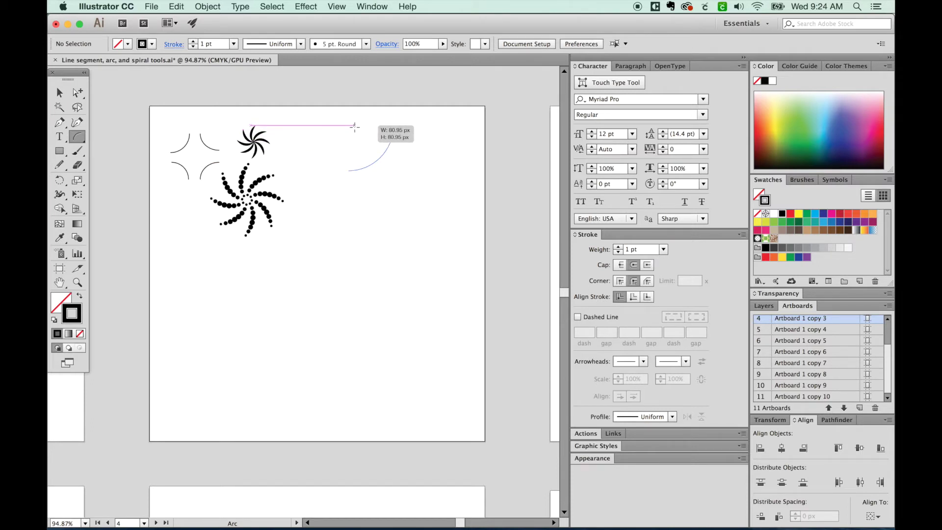
key("x")
left_click_drag(354, 127, 354, 129)
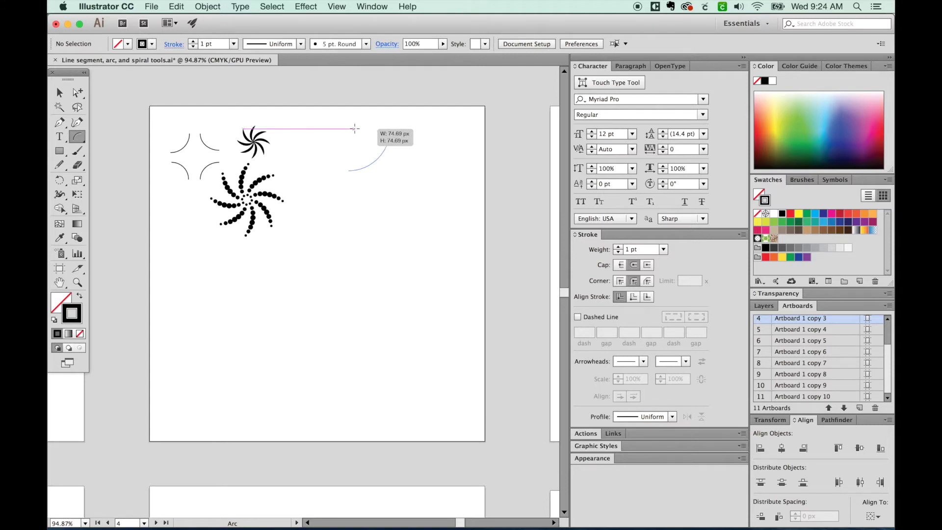
left_click_drag(354, 130, 354, 130)
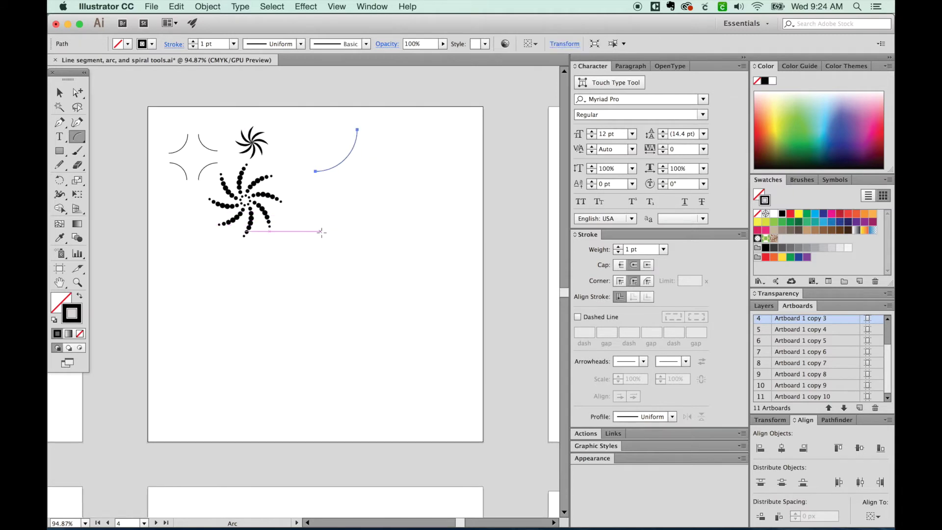
- Draw a closed quarter-pie wedge below the open arc, then deselect it
left_click_drag(332, 231, 369, 196)
key("c")
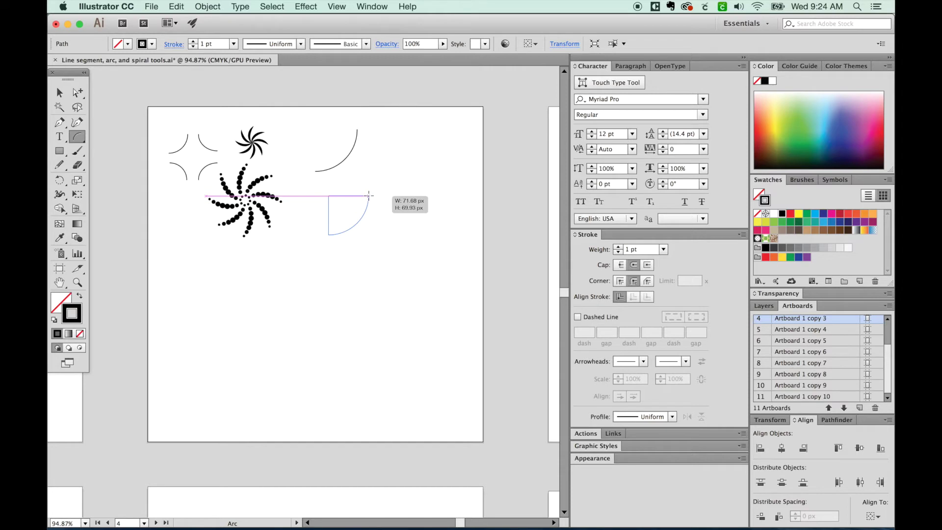
key("c")
key("c")
key("c")
key("c")
key("c")
key("c")
key("c")
key("c")
key("c")
key("c")
key("c")
key("c")
key("c")
key("c")
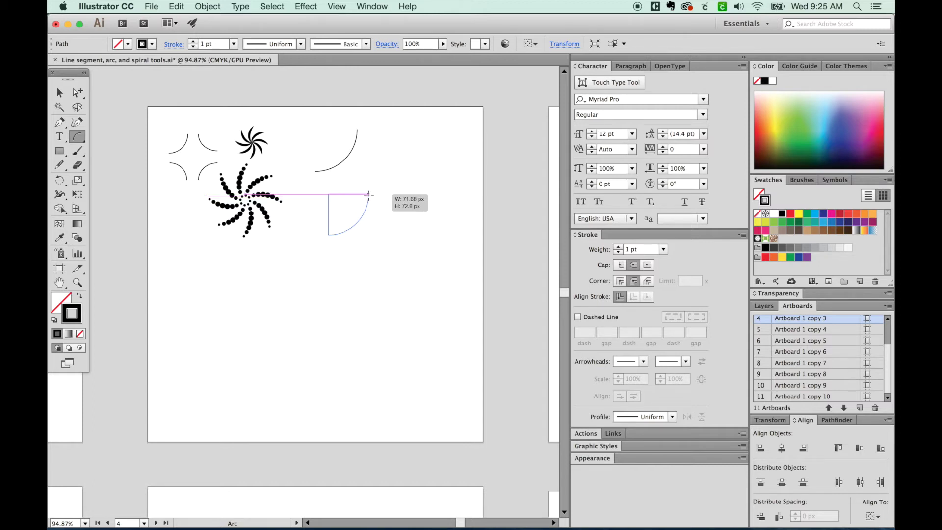
left_click_drag(369, 195, 369, 195)
left_click_drag(293, 302, 290, 274)
key("super+shift+a")
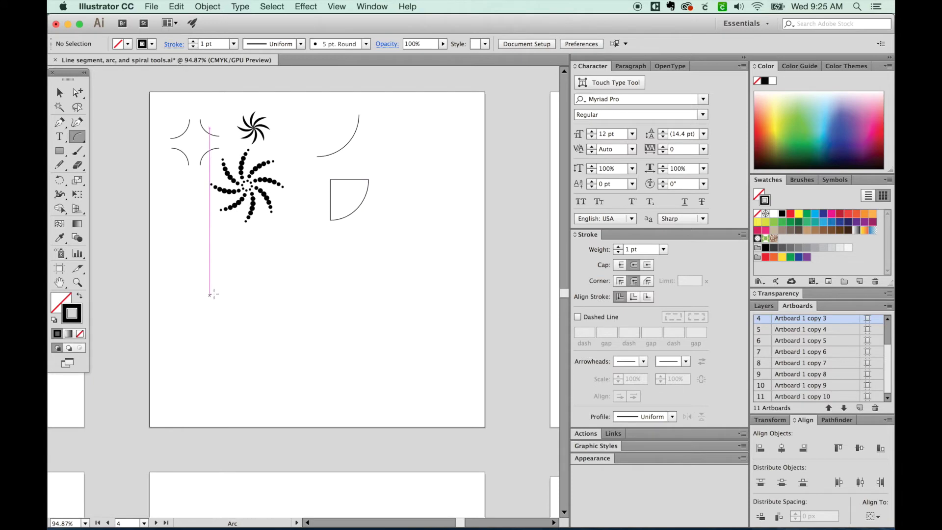
- Draw two matching quarter-arcs side by side, flipping the second, in the lower half
left_click_drag(205, 292, 228, 277)
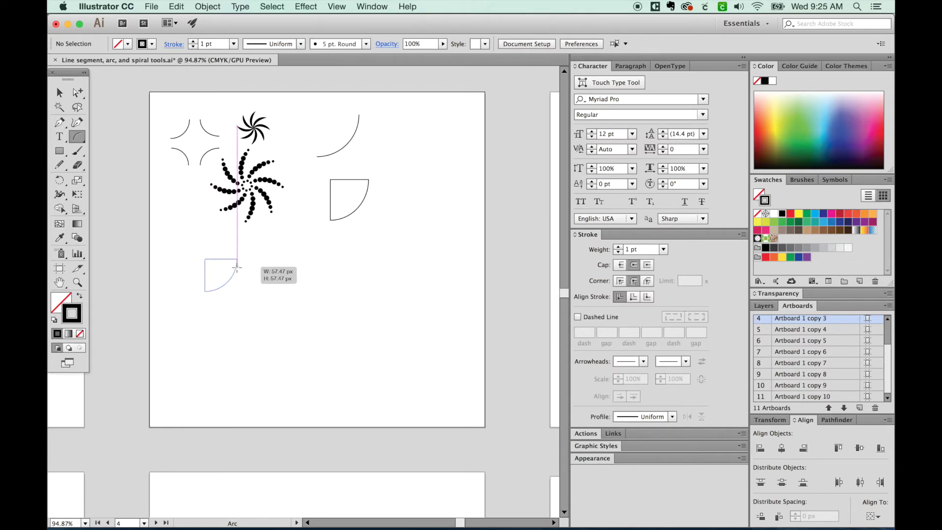
left_click_drag(229, 276, 236, 260)
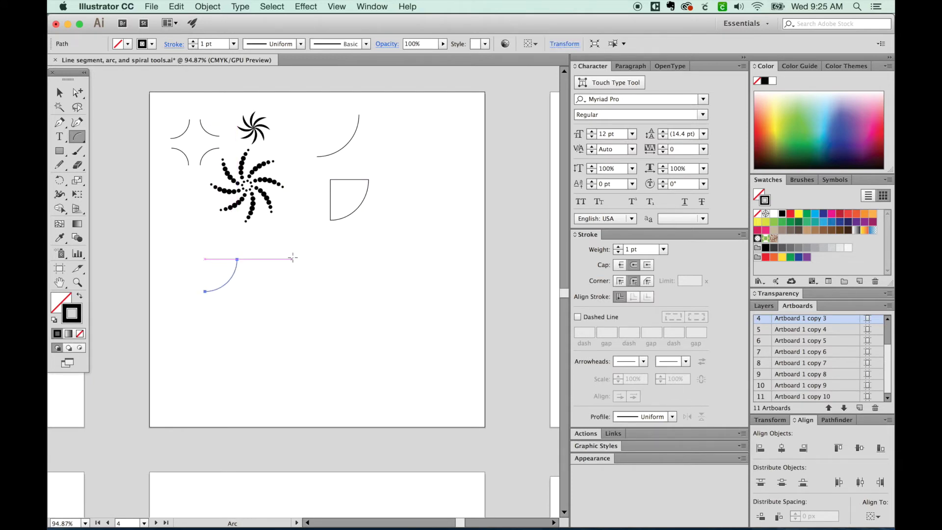
left_click_drag(292, 258, 316, 289)
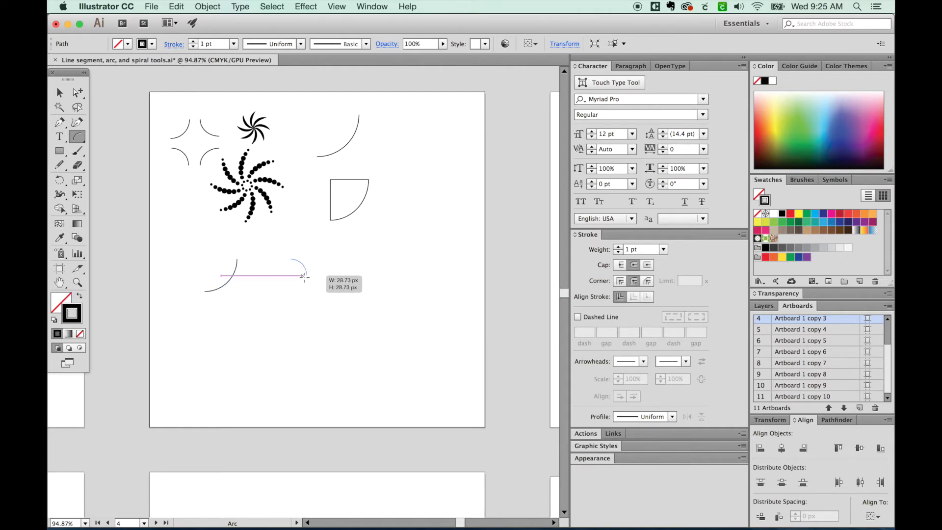
left_click_drag(315, 290, 323, 293)
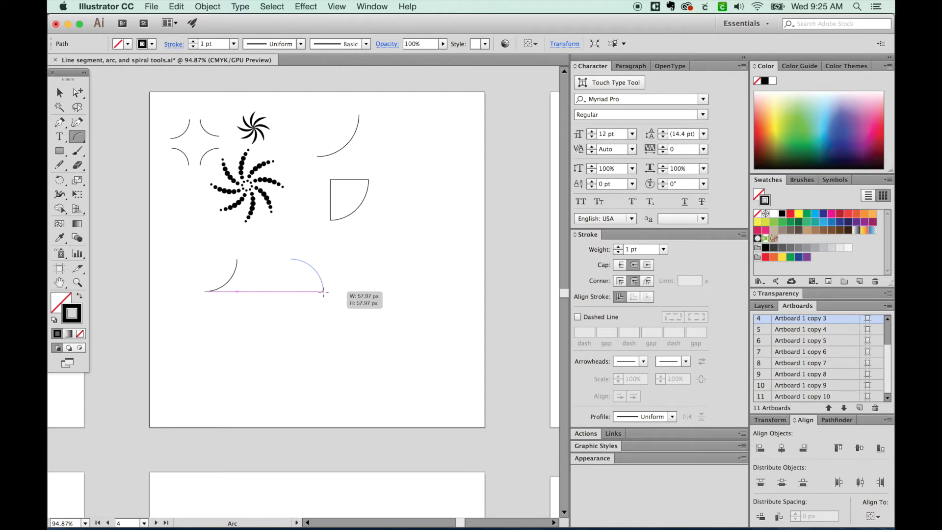
left_click_drag(322, 292, 322, 292)
key("x")
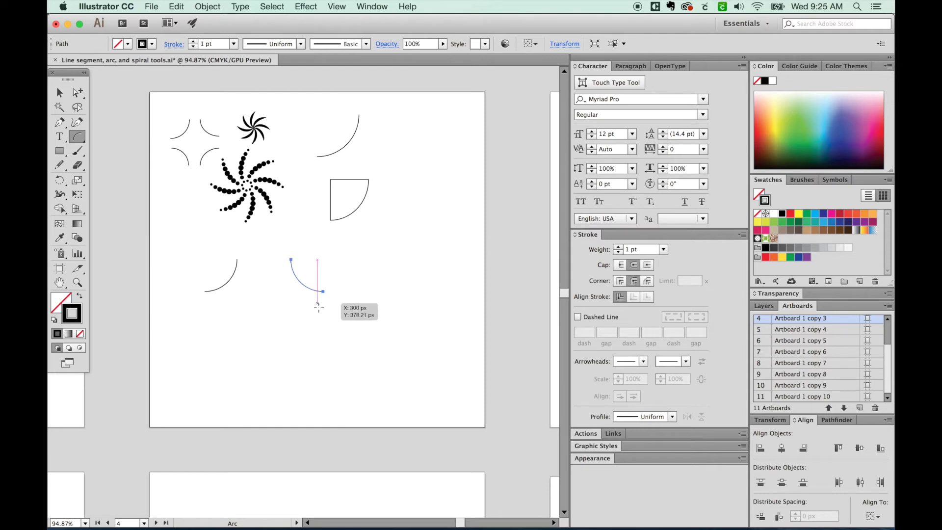
left_click_drag(317, 292, 317, 292)
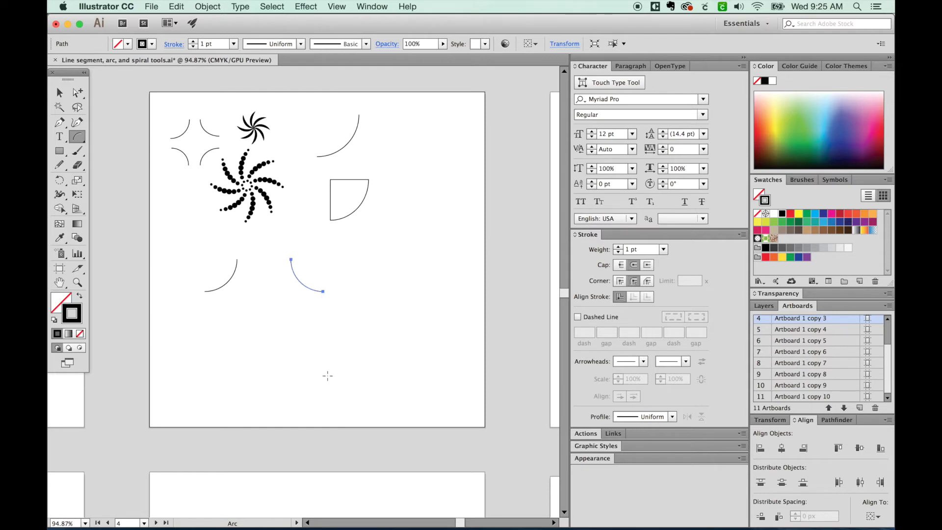
- Add flipped bottom-right and bottom-left arcs near the artboard bottom, then deselect
left_click_drag(323, 368, 290, 392)
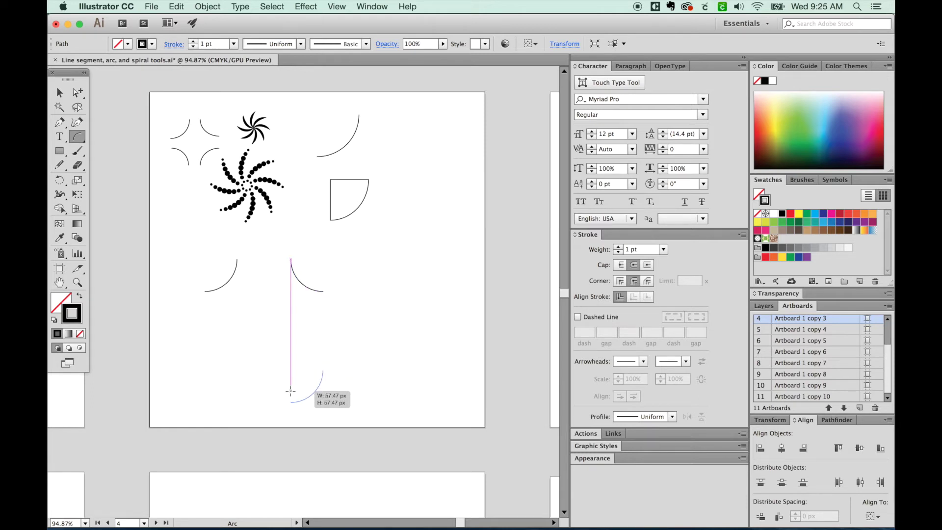
key("x")
left_click_drag(290, 392, 290, 393)
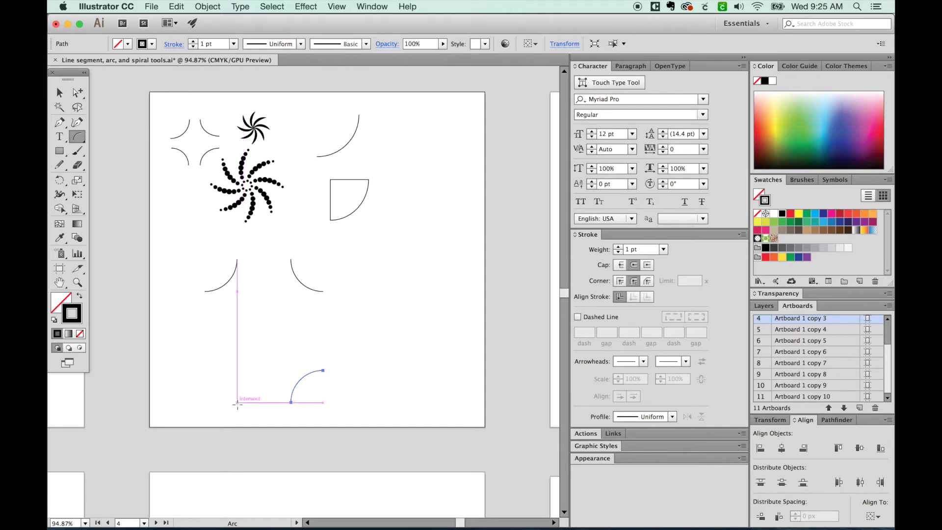
left_click_drag(237, 403, 206, 370)
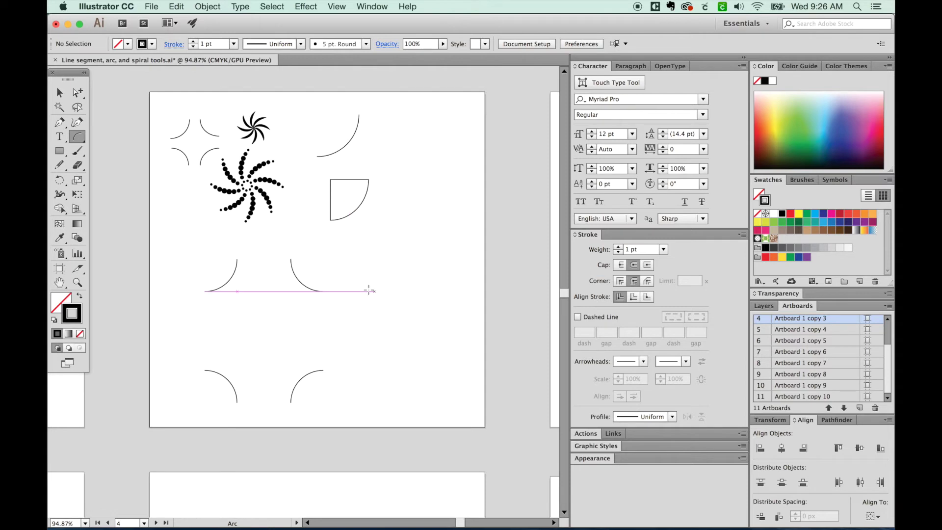
key("super+shift+a")
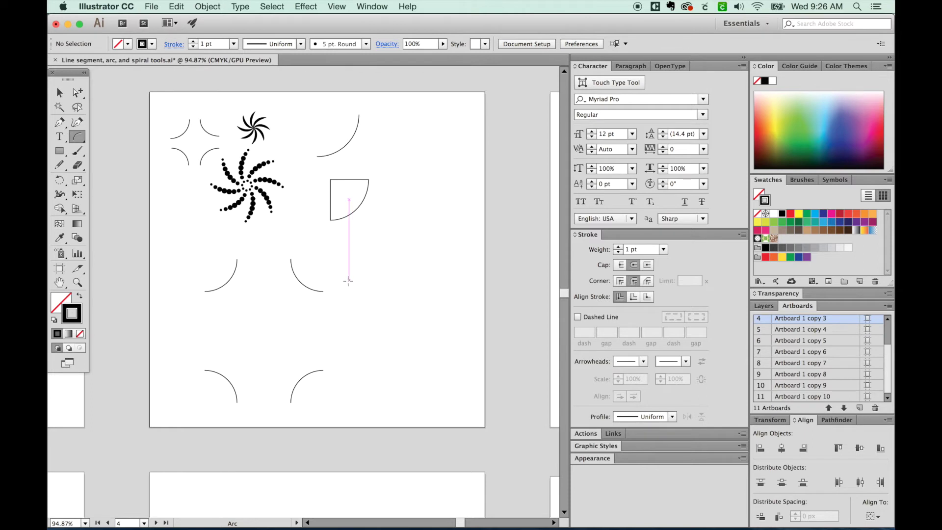
- Select the right-hand pair of lower arcs to place them farther right
key("super")
left_click_drag(304, 380, 398, 371)
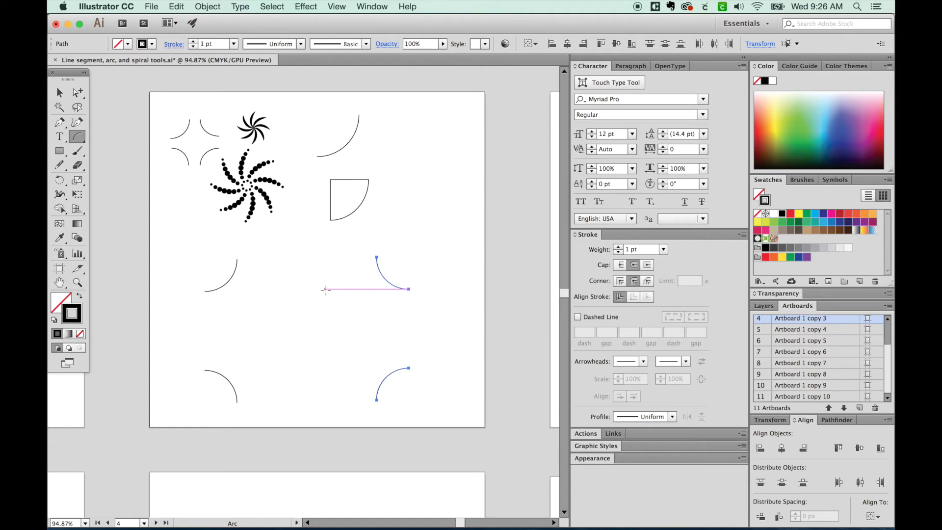
- Join the arcs' facing endpoints with straight top, right, bottom and left sides
key("a")
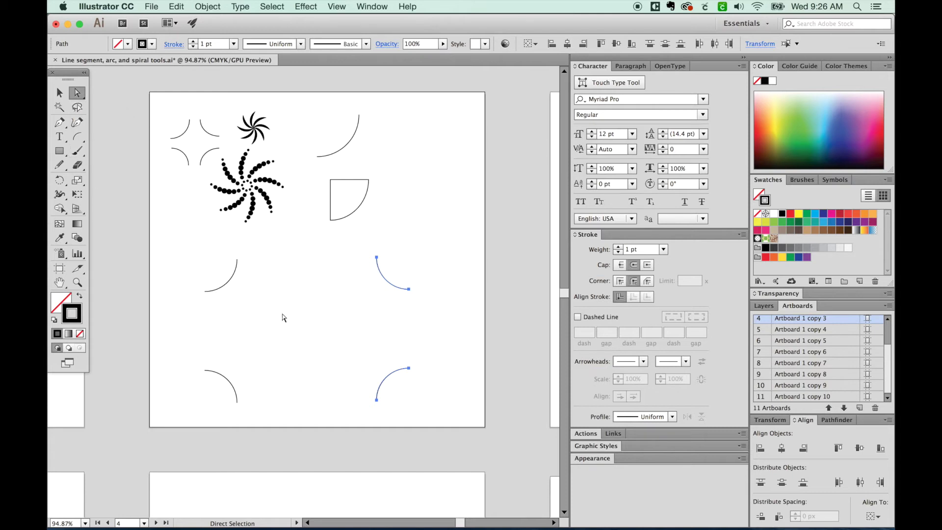
left_click_drag(216, 243, 394, 274)
left_click_drag(394, 274, 398, 298)
key("ctrl+j")
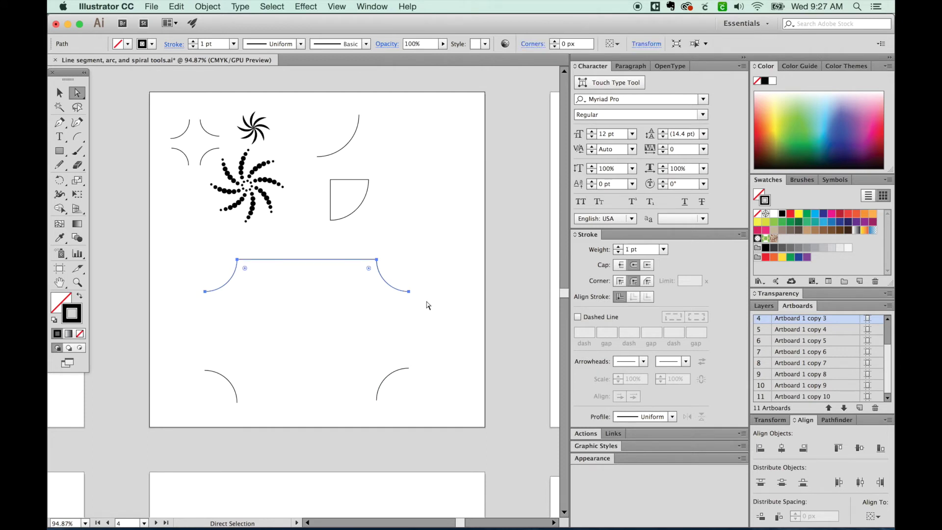
left_click_drag(436, 270, 401, 389)
key("ctrl+j")
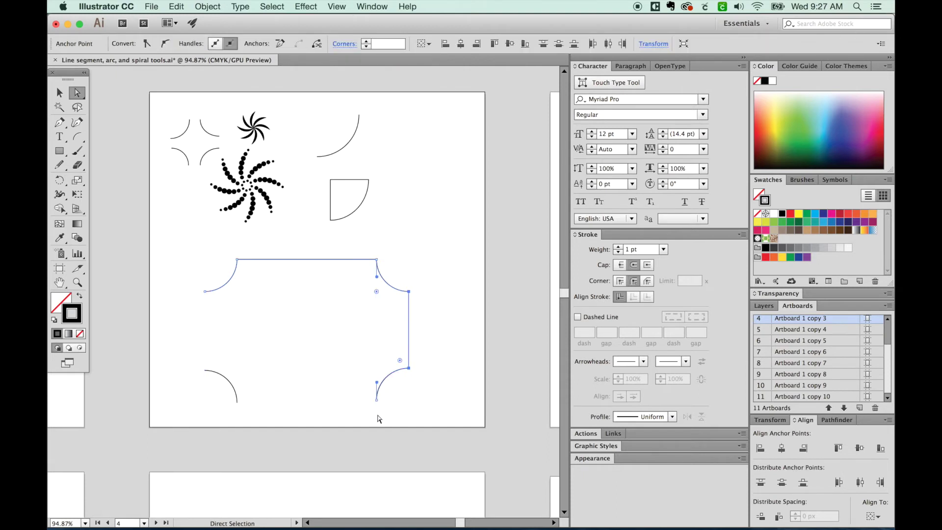
left_click_drag(377, 419, 221, 391)
key("ctrl+j")
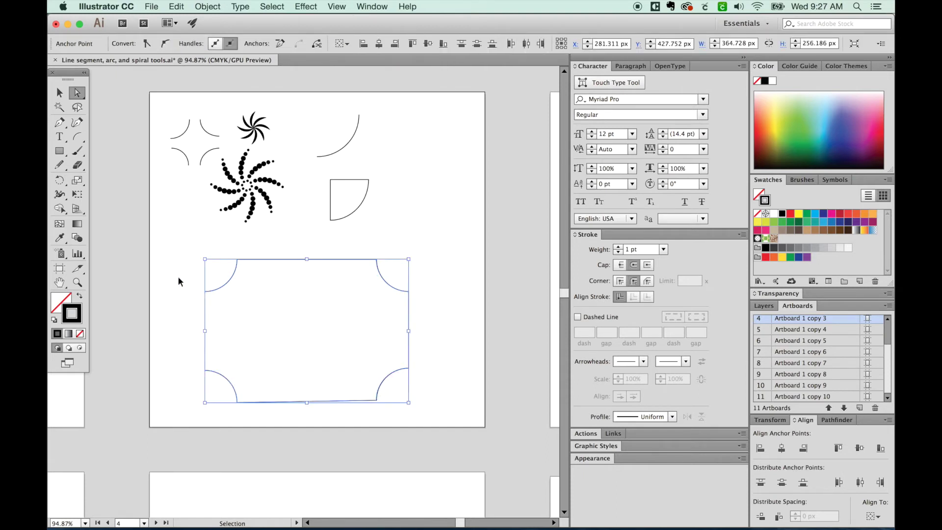
left_click_drag(179, 282, 211, 389)
key("ctrl+j")
- Nudge the bottom-right arc down to level the bottom, then select the closed shape
left_click(344, 420)
left_click_drag(384, 420, 324, 387)
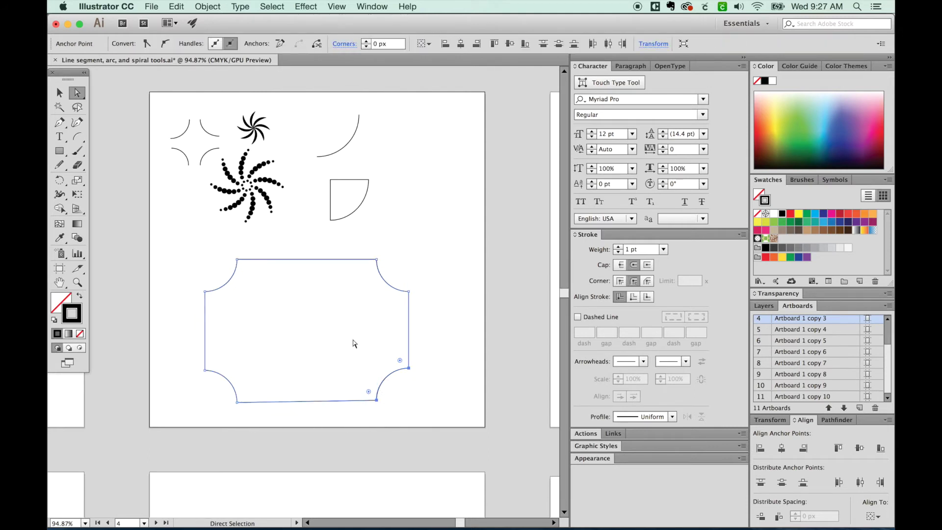
key("Down")
key("Down")
key("Down")
key("Down")
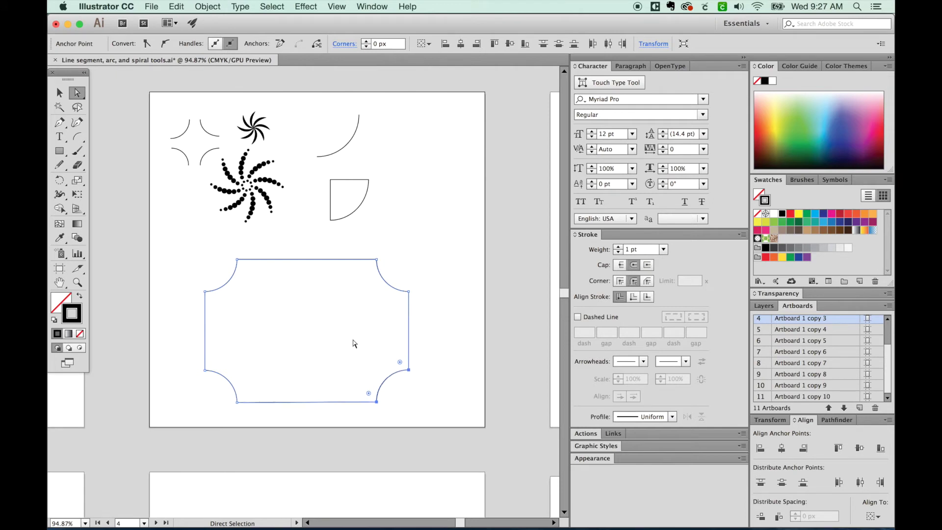
left_click(409, 267)
scroll(405, 331, "left", 3)
key("v")
left_click(258, 266)
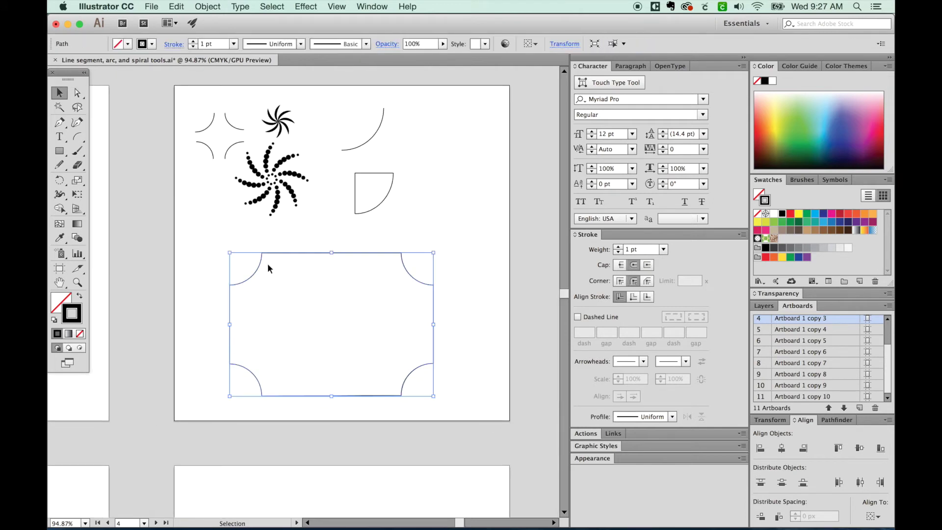
key("space")
- Draw a small quarter-arc to the right of the spiral examples
left_click_drag(388, 293, 347, 301)
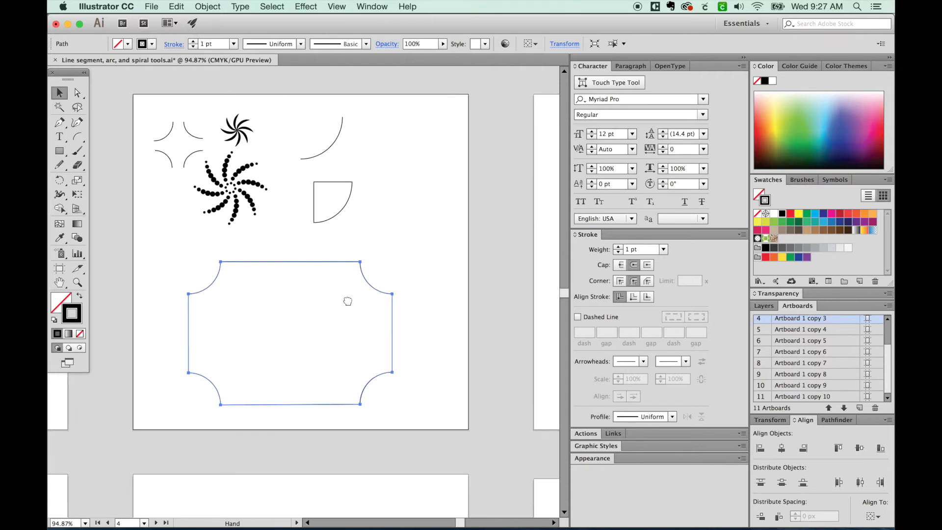
scroll(177, 347, "up", 2)
scroll(241, 326, "up", 2)
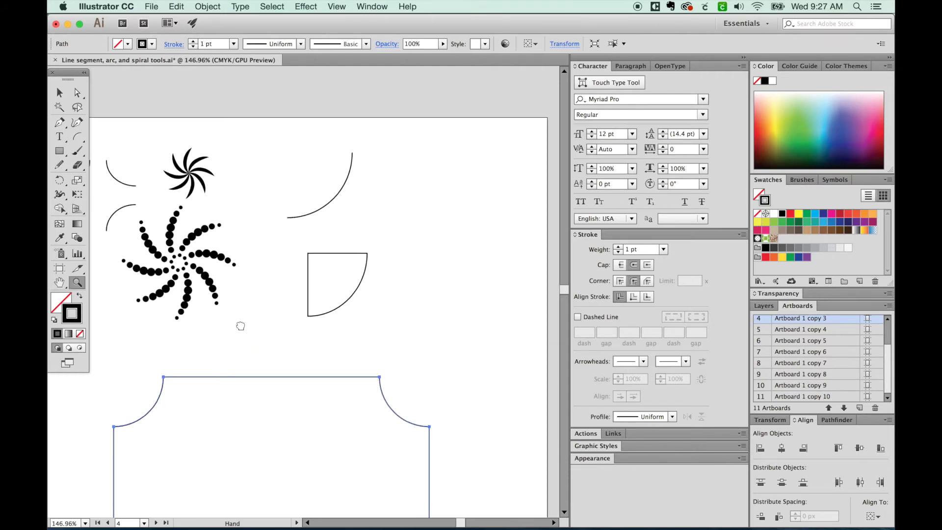
left_click_drag(240, 326, 232, 320)
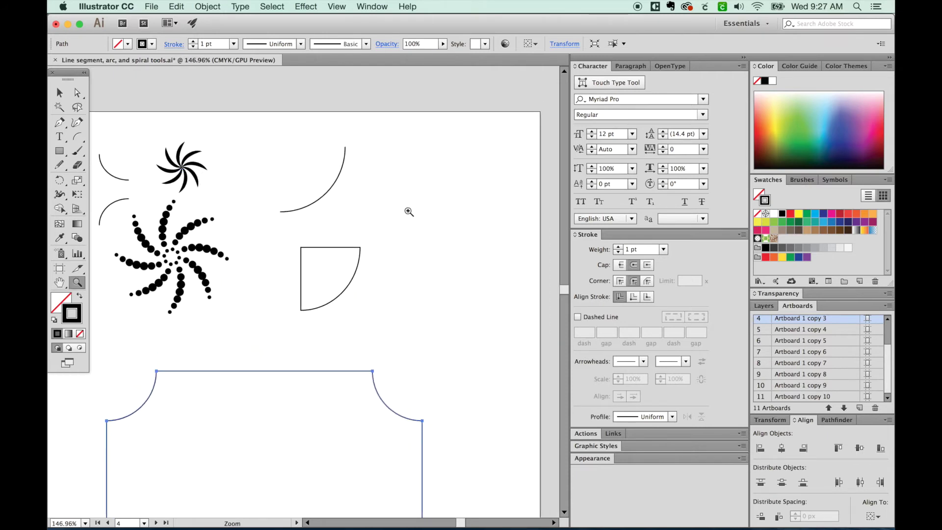
left_click(78, 138)
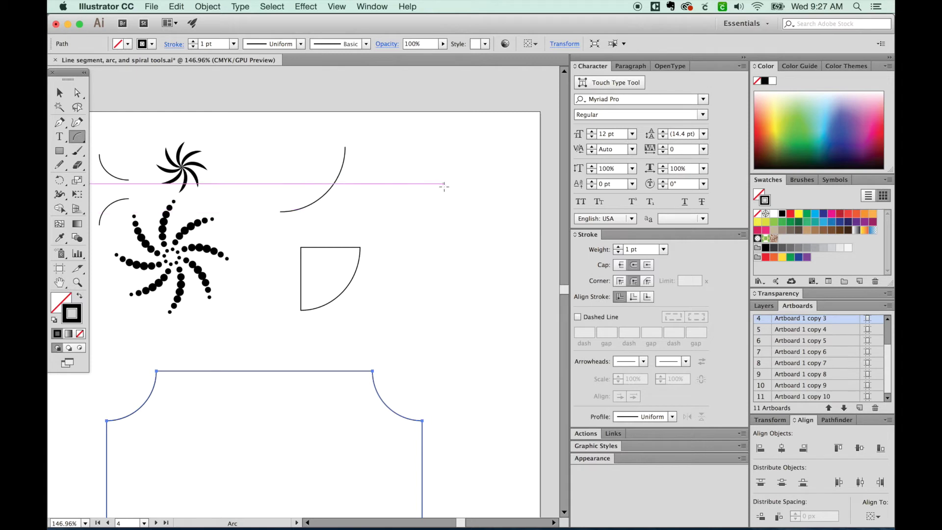
left_click_drag(444, 188, 478, 156)
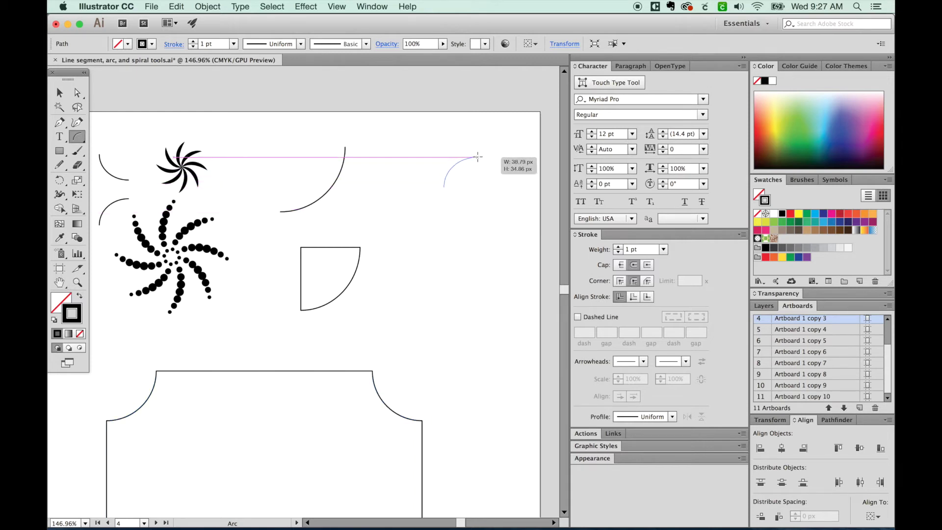
left_click_drag(478, 156, 456, 176)
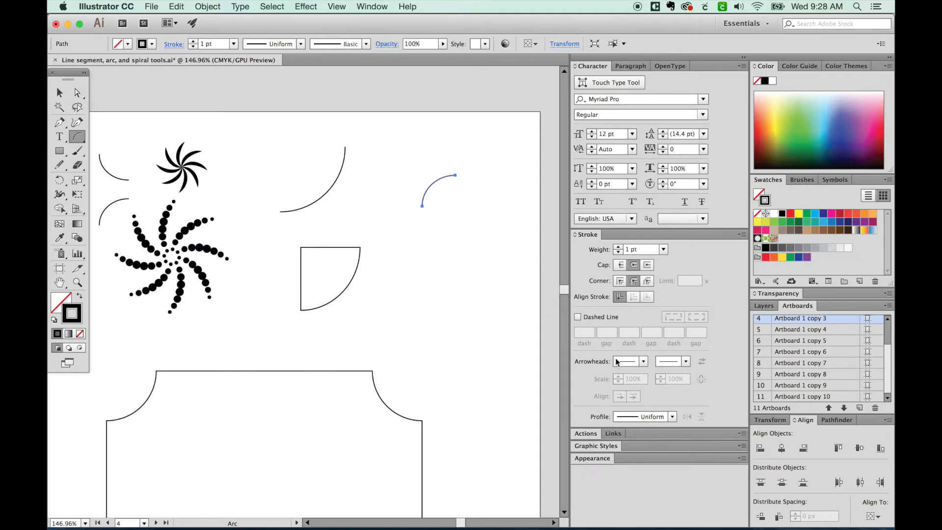
- Give the arc an elliptical tapered width profile and a 7 pt stroke weight
left_click(588, 236)
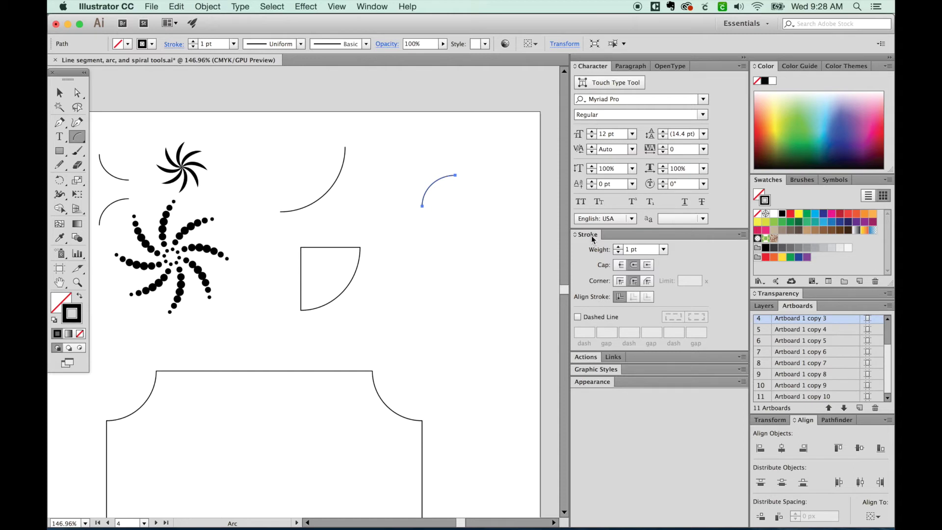
left_click(592, 236)
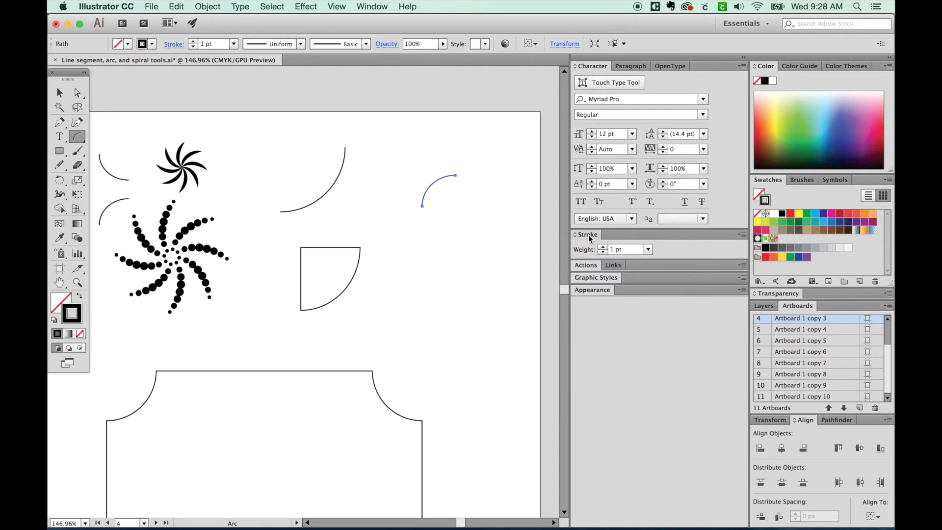
left_click(593, 235)
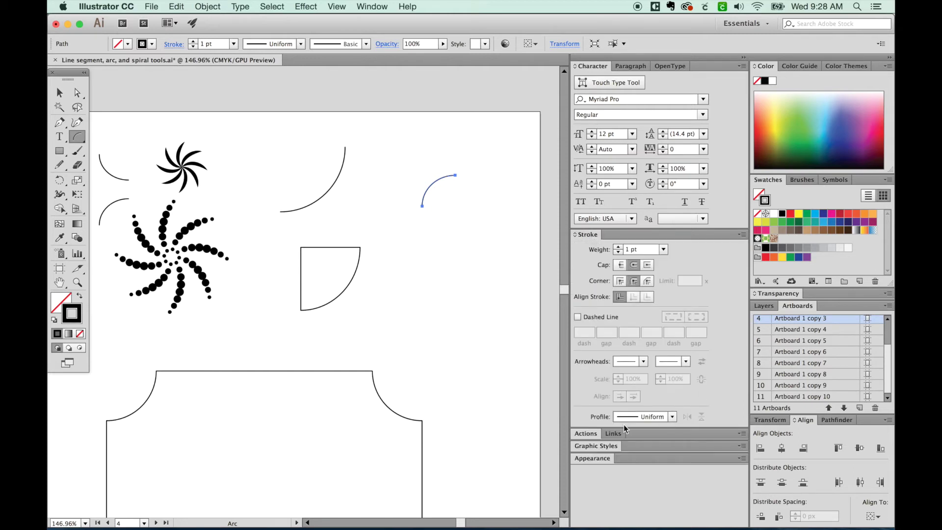
left_click(674, 416)
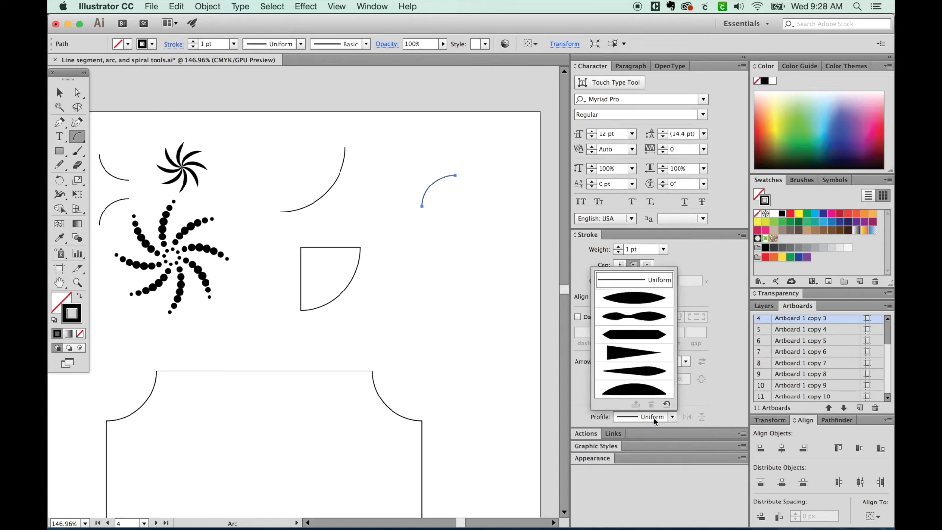
left_click(633, 301)
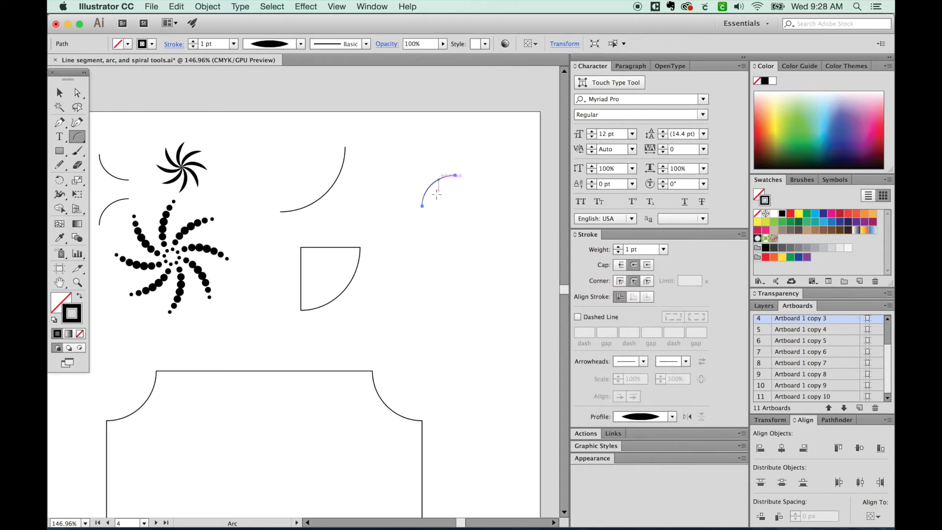
left_click(619, 247)
left_click(619, 247)
left_click(619, 248)
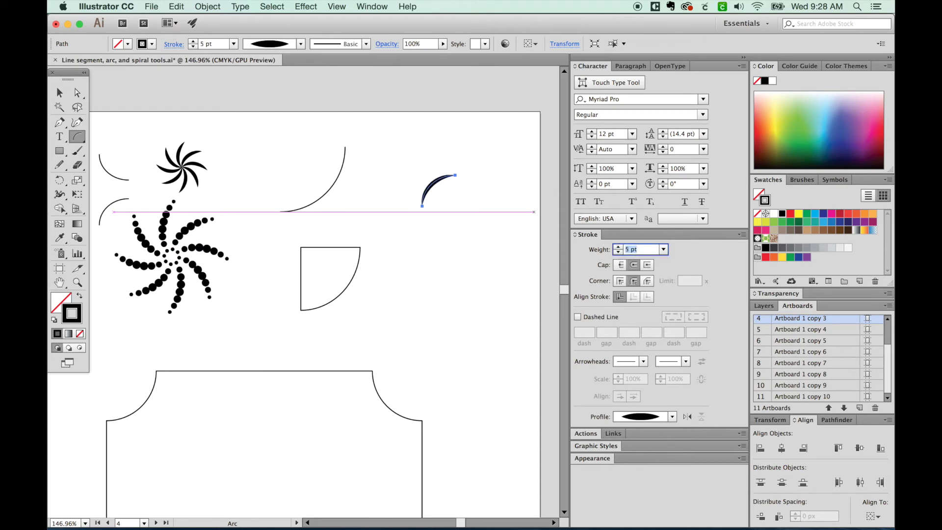
left_click(618, 248)
key("Up")
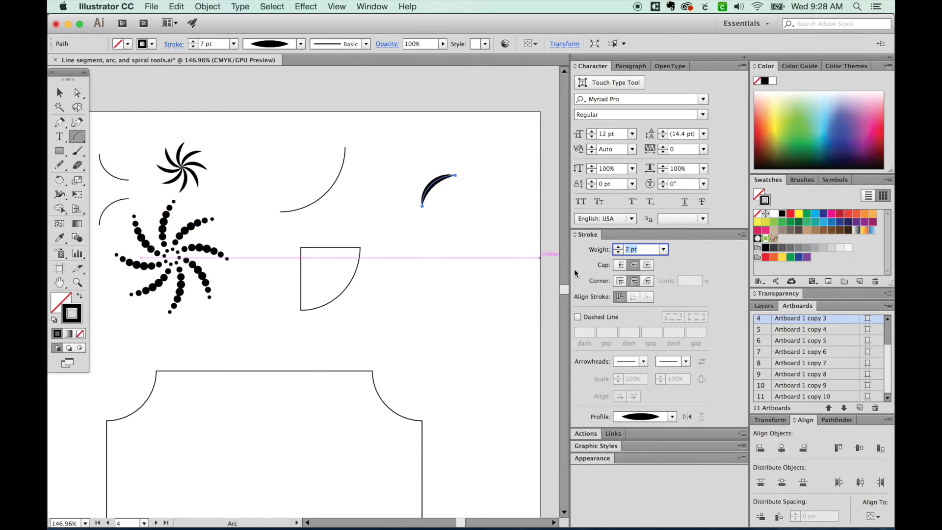
left_click(57, 93)
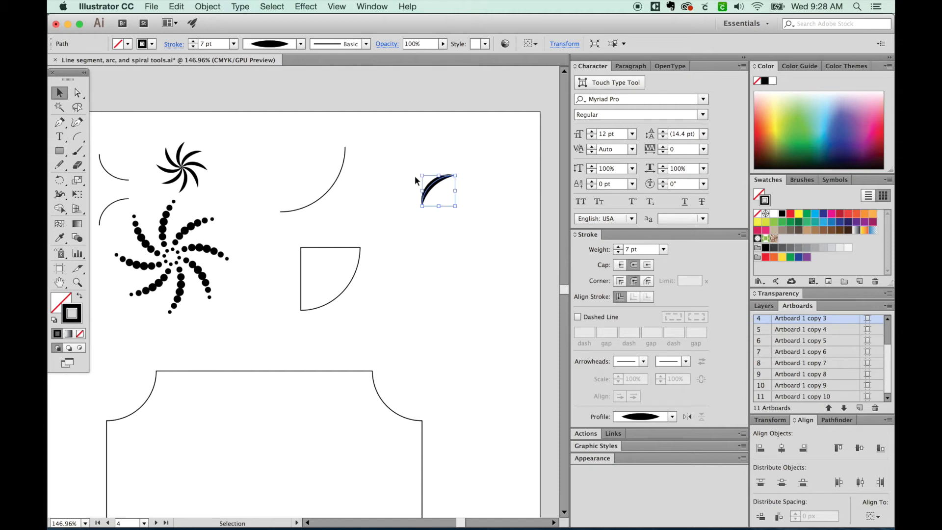
- Make a 45° rotated copy of the tapered arc pivoting on its end
key("a")
key("v")
key("r")
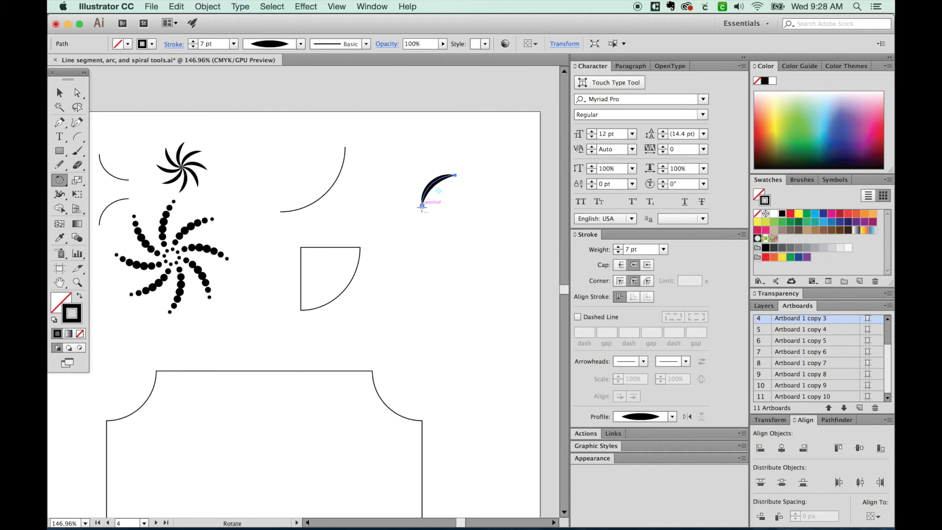
left_click(422, 204, "alt")
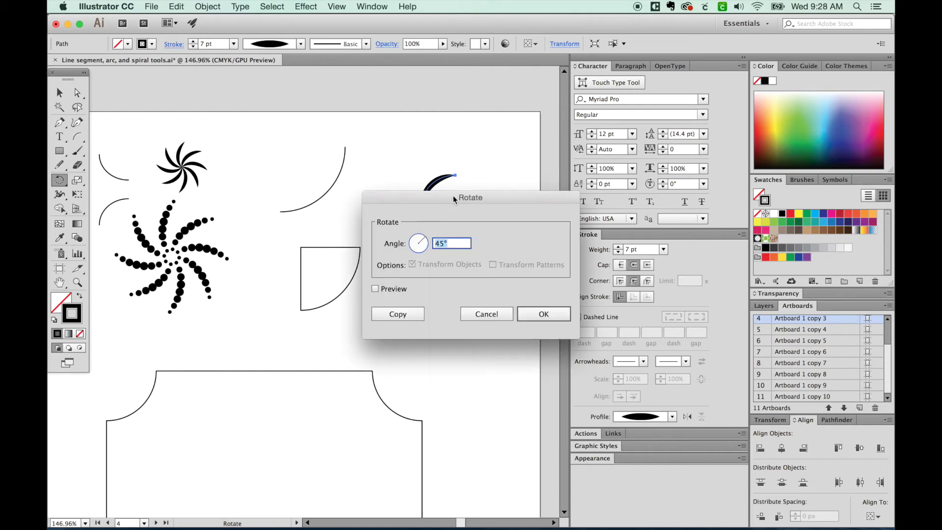
left_click_drag(453, 202, 437, 237)
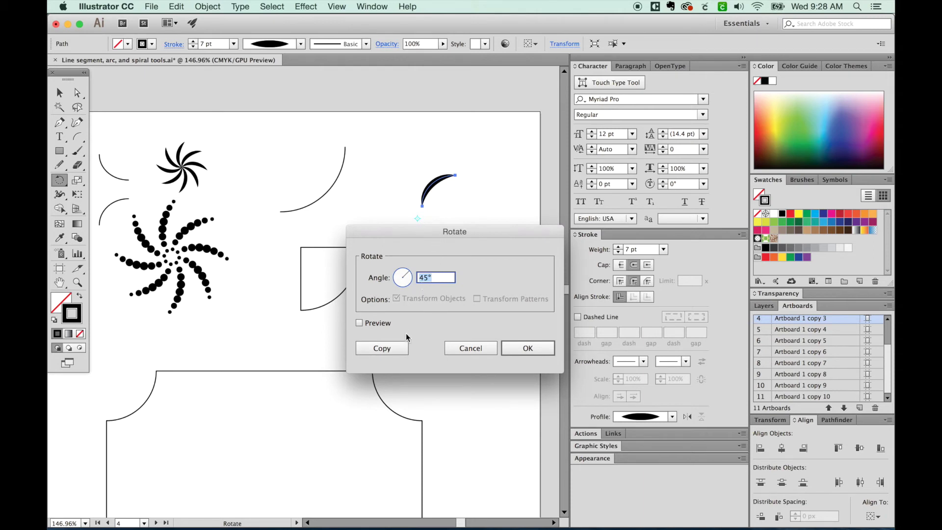
left_click(404, 347)
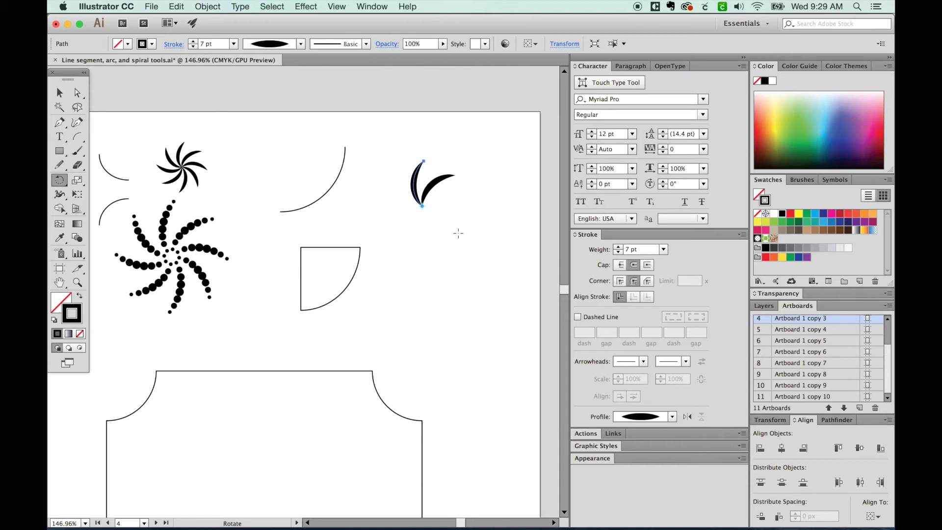
- Repeat the rotated copy with Cmd+D until the pinwheel is complete
key("v")
key("super+d")
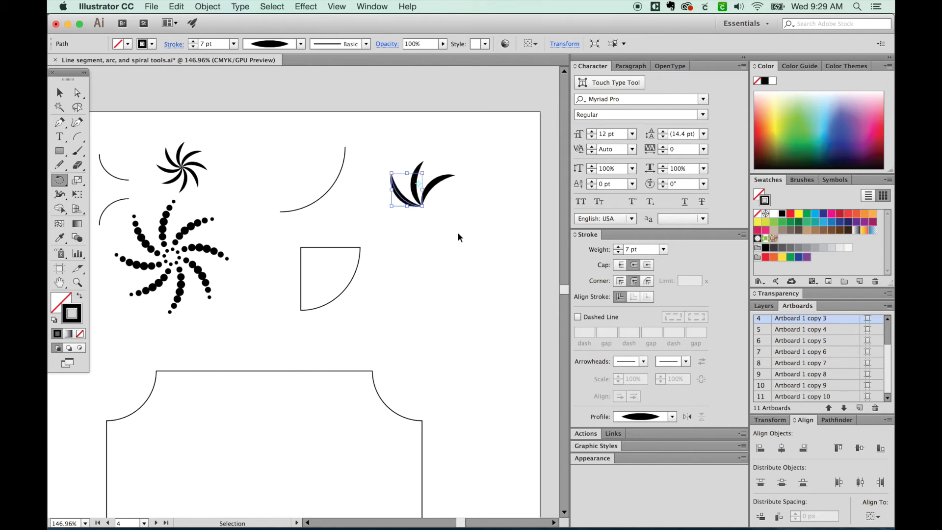
key("r")
key("super+d")
key("super+d")
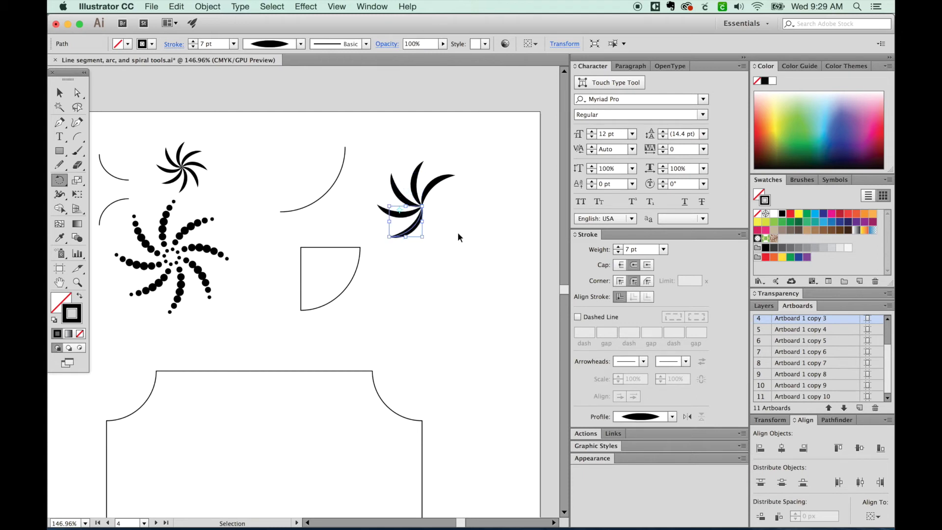
key("super+d")
key("super+d")
key("super+d")
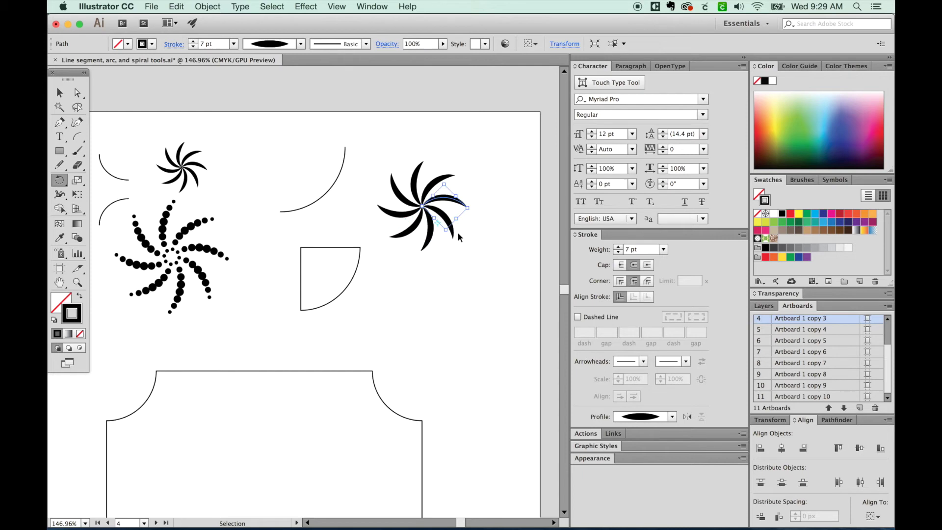
key("r")
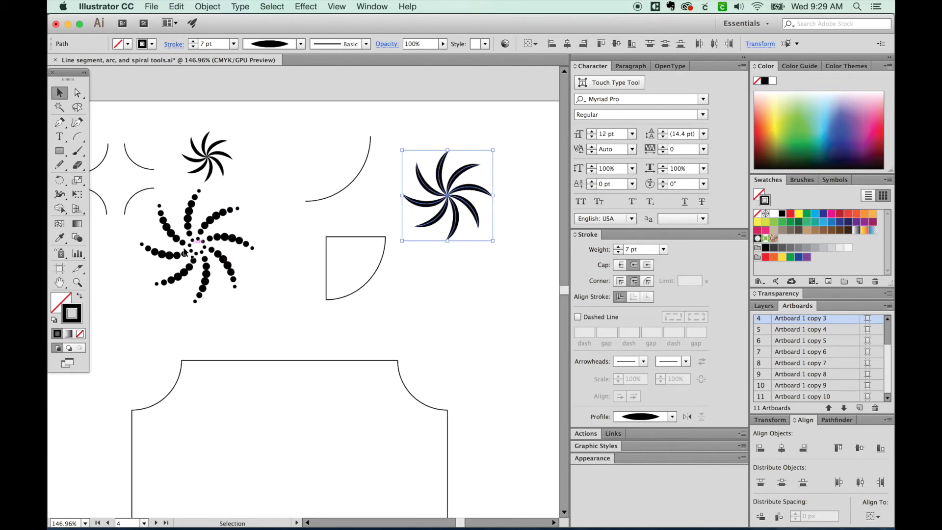
- Duplicate the blade spiral below and give it 0.5 pt dashes with 9 pt gaps
left_click_drag(449, 201, 457, 306)
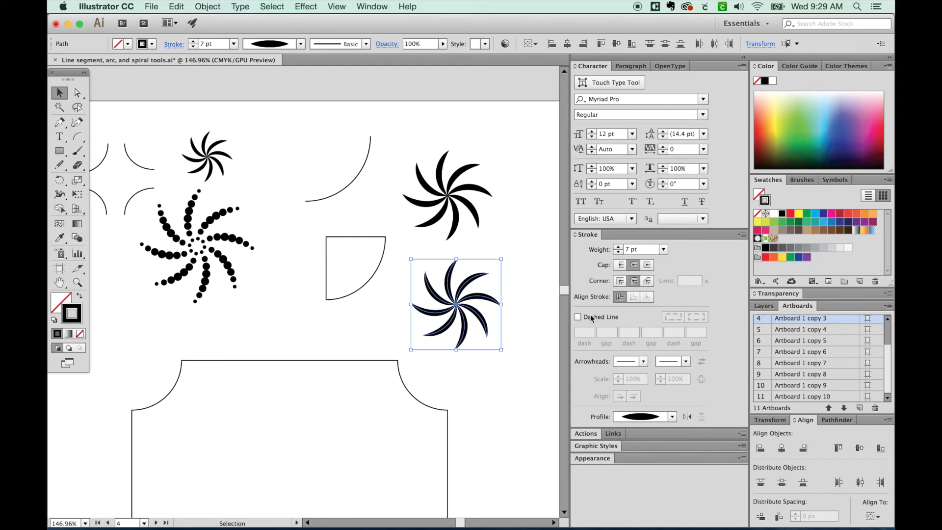
left_click(578, 317)
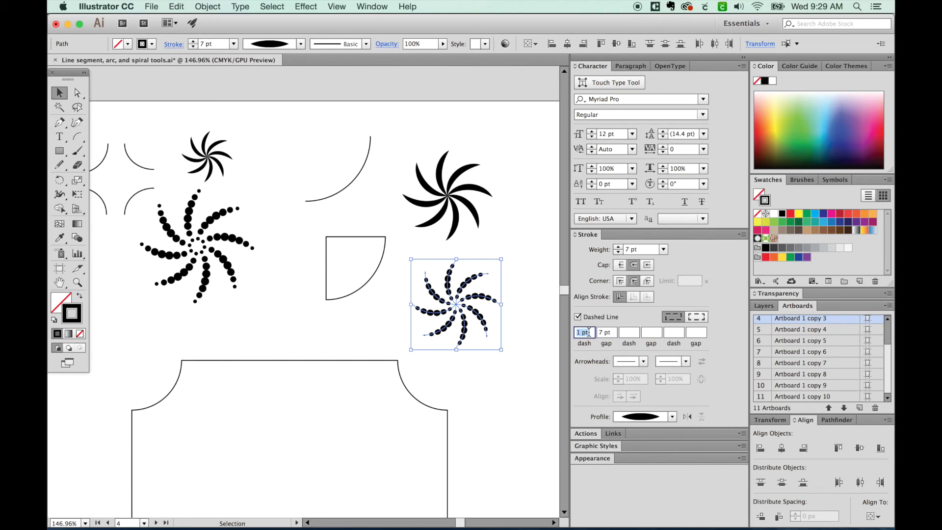
key("Return")
type("1")
key("Return")
left_click(606, 333)
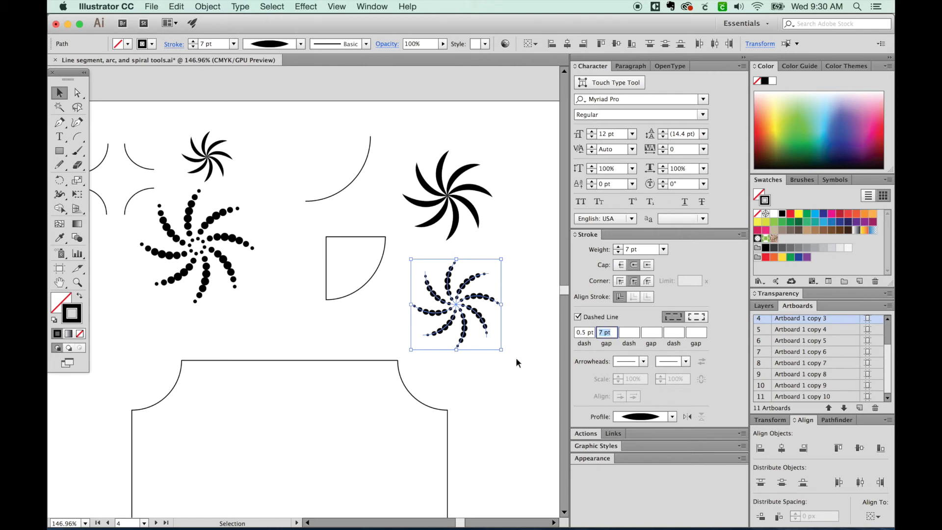
key("Up")
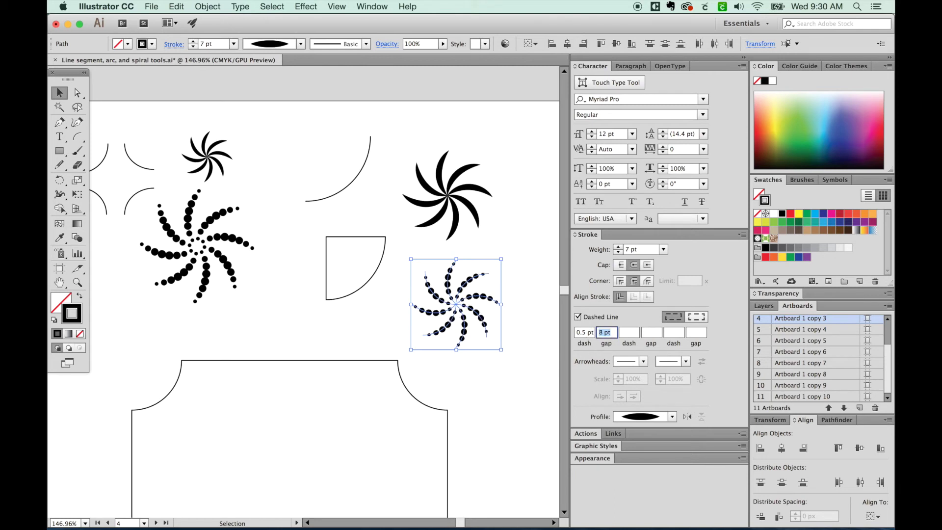
key("Up")
key("Return")
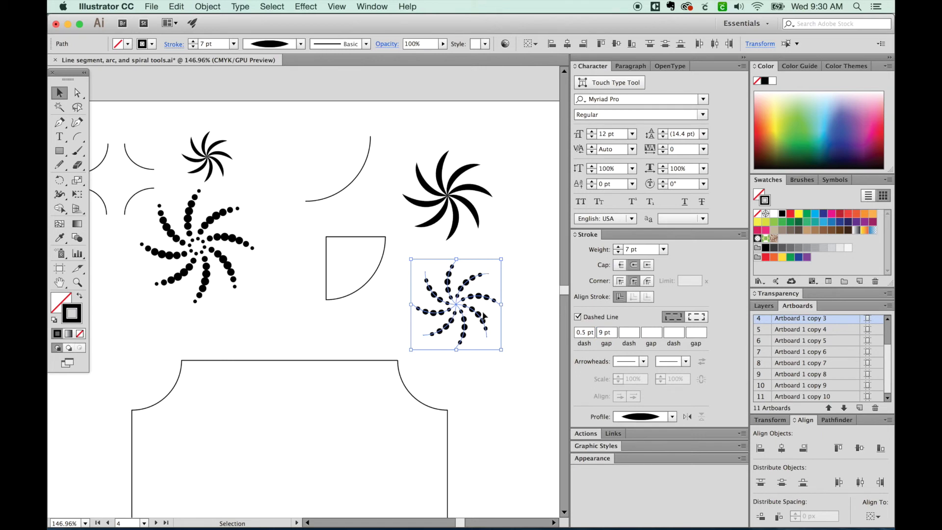
left_click(612, 331)
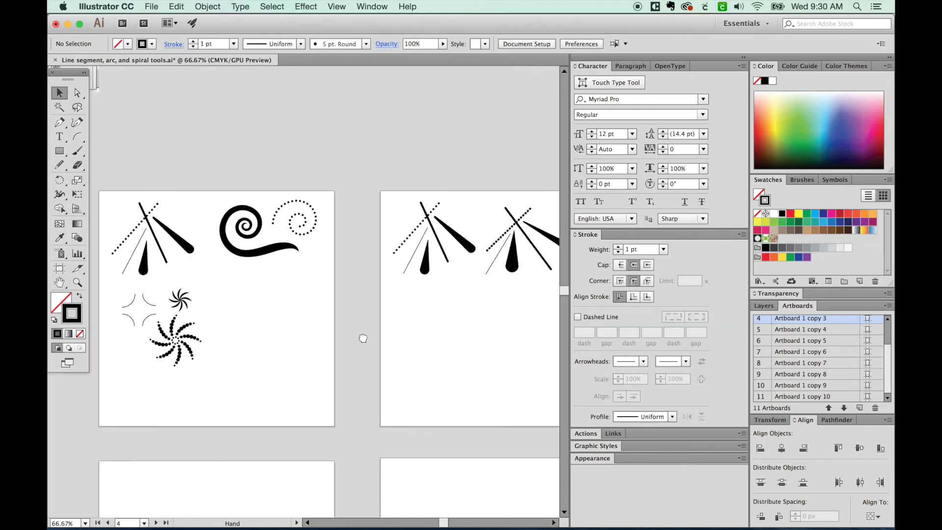
- Inspect the coiled example spirals' anchor points, then show artboard 5 at 100%
left_click_drag(363, 338, 364, 336)
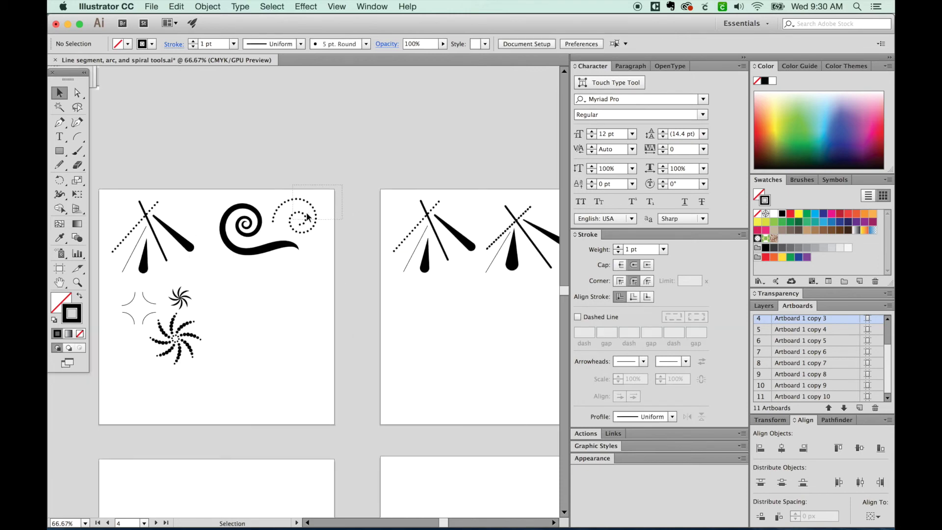
left_click_drag(243, 335, 270, 344)
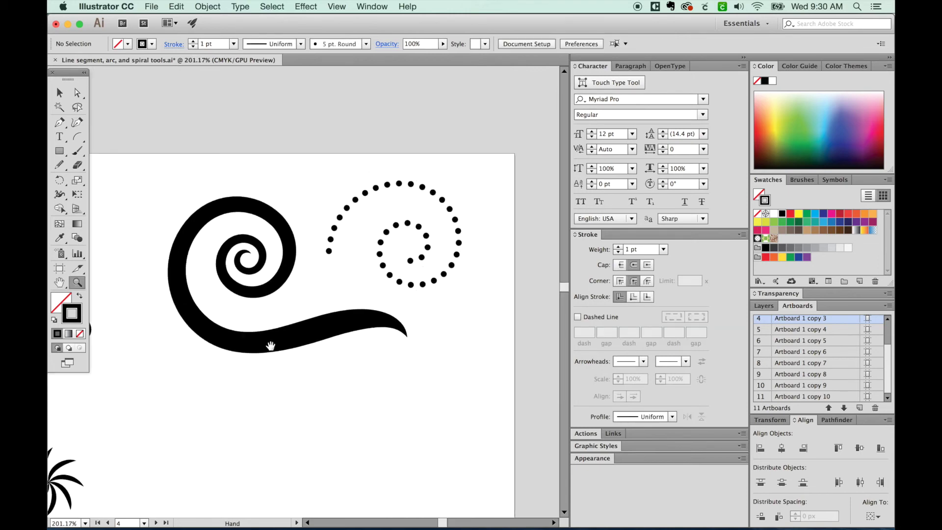
left_click(153, 344)
key("super+a")
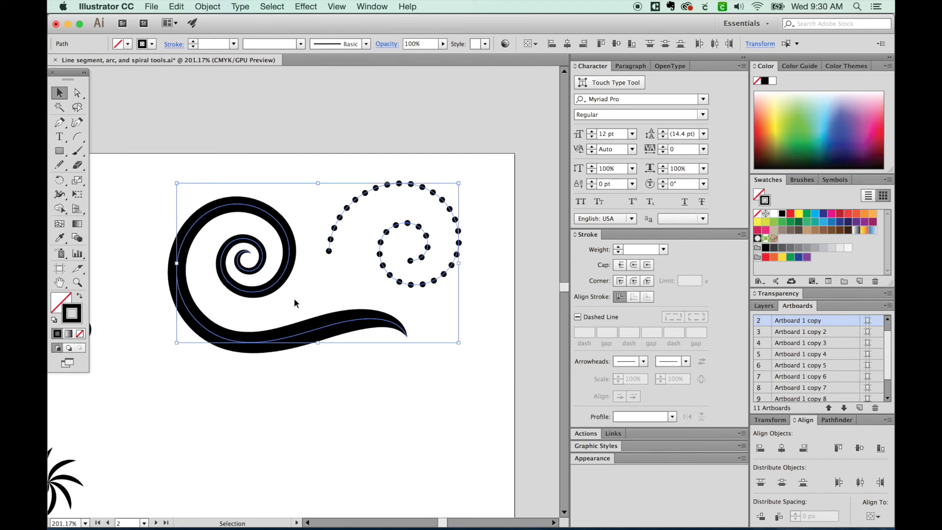
key("a")
key("v")
key("a")
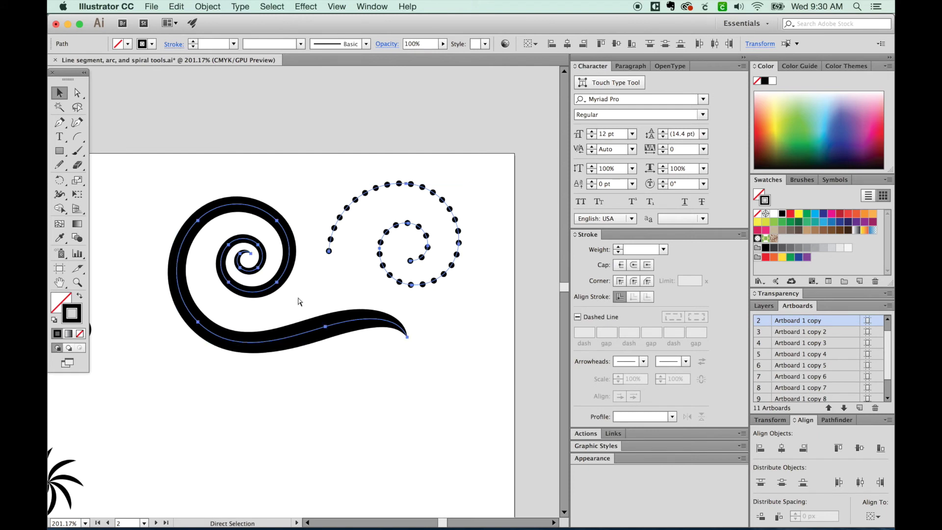
key("ctrl+1")
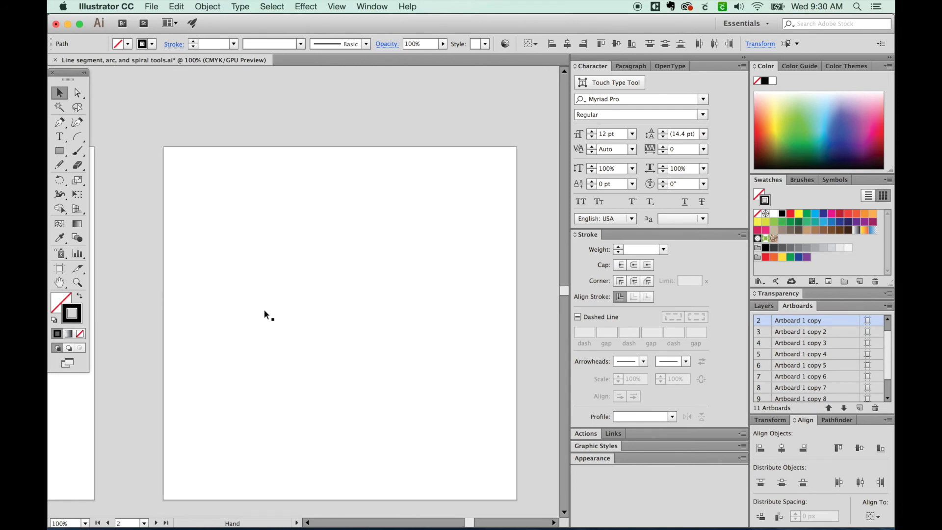
left_click(248, 304)
key("Page_Down")
- Draw two thin 1 pt practice spirals below the example spirals
key("Page_Down")
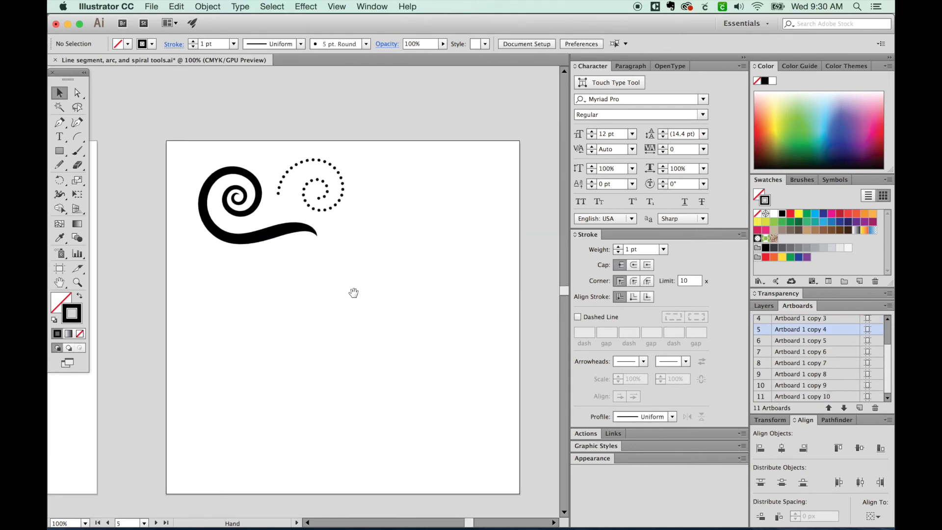
key("Page_Down")
left_click_drag(79, 137, 138, 158)
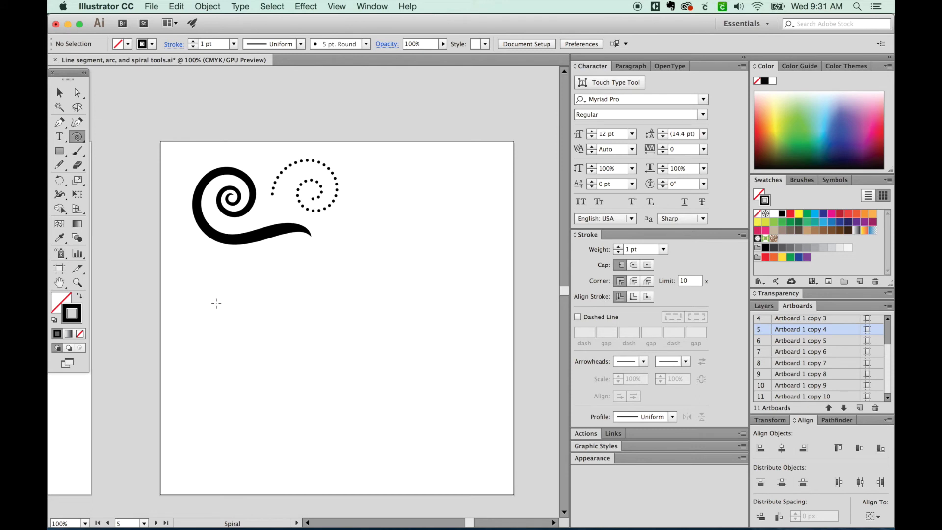
left_click_drag(215, 303, 248, 340)
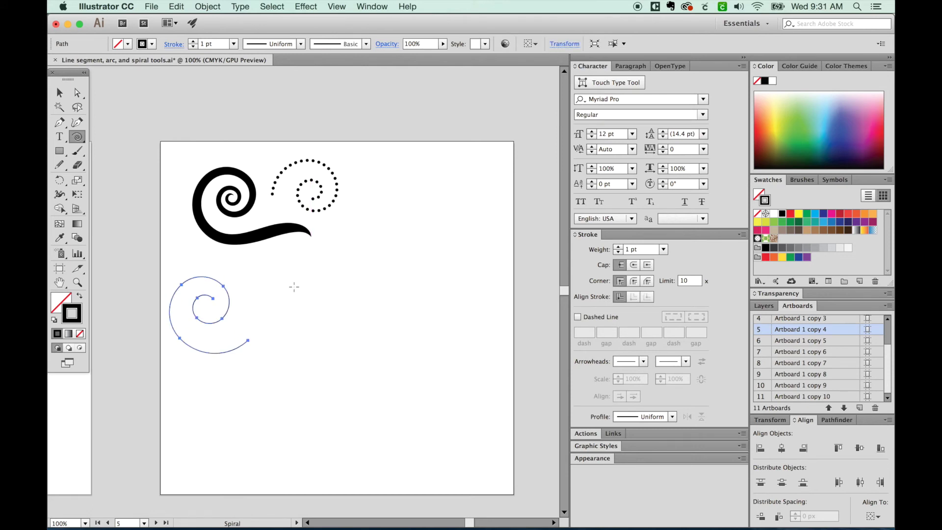
left_click_drag(274, 274, 309, 304)
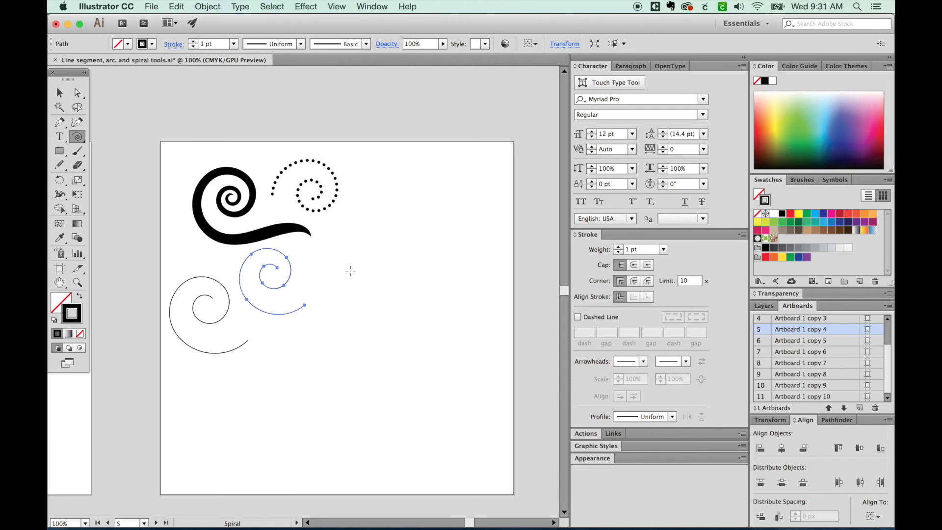
- Draw another practice spiral to the right, adjusting its number of turns while drawing
left_click_drag(347, 267, 358, 280)
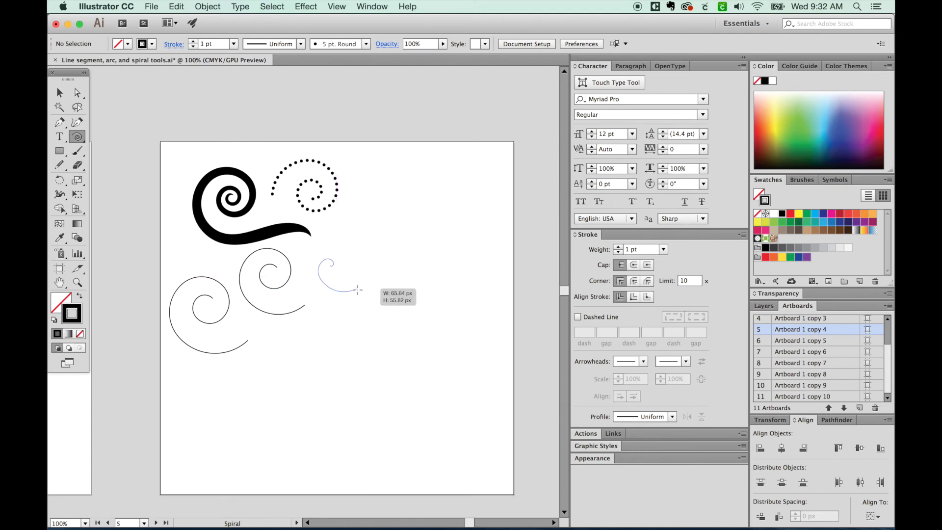
key("Up")
key("Up")
key("Up")
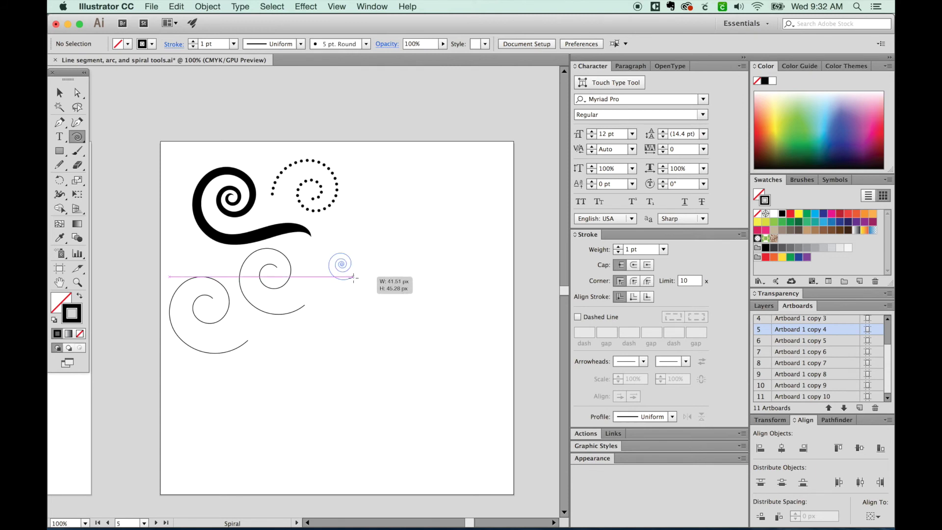
left_click_drag(357, 280, 346, 280)
key("Down")
key("Down")
key("Down")
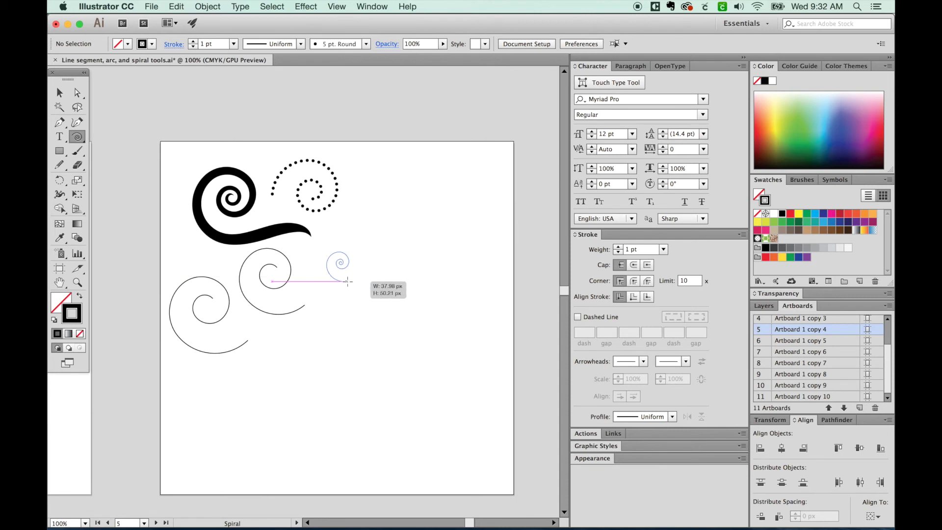
left_click_drag(348, 281, 306, 302)
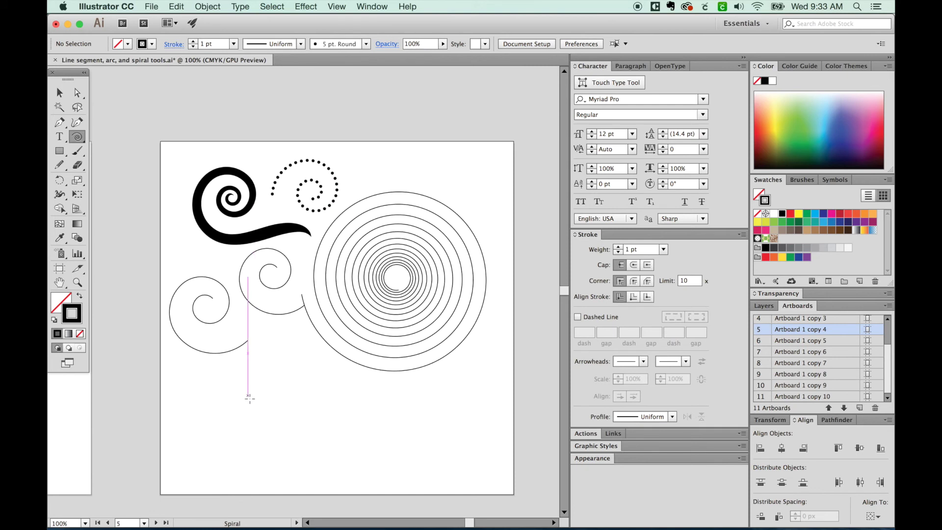
- Draw a small many-turn spiral lower on the artboard
left_click_drag(249, 396, 269, 427)
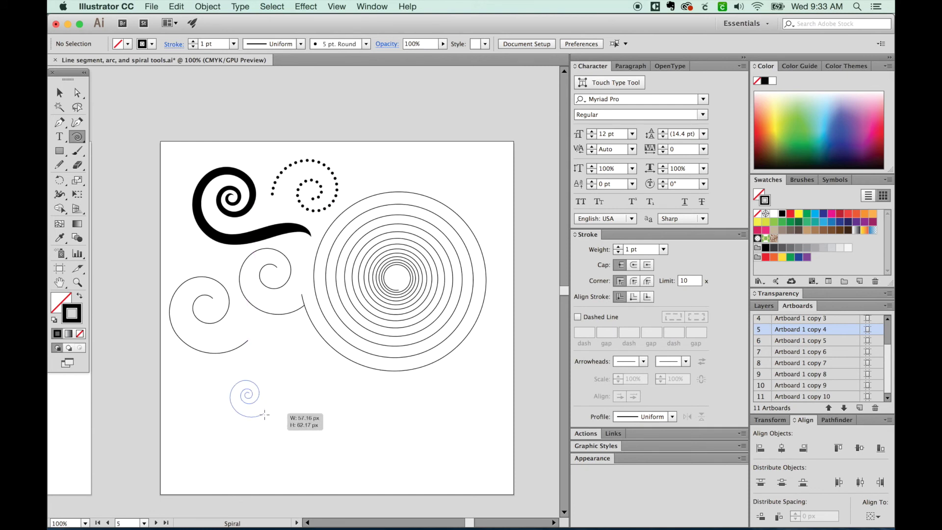
left_click_drag(269, 427, 270, 435)
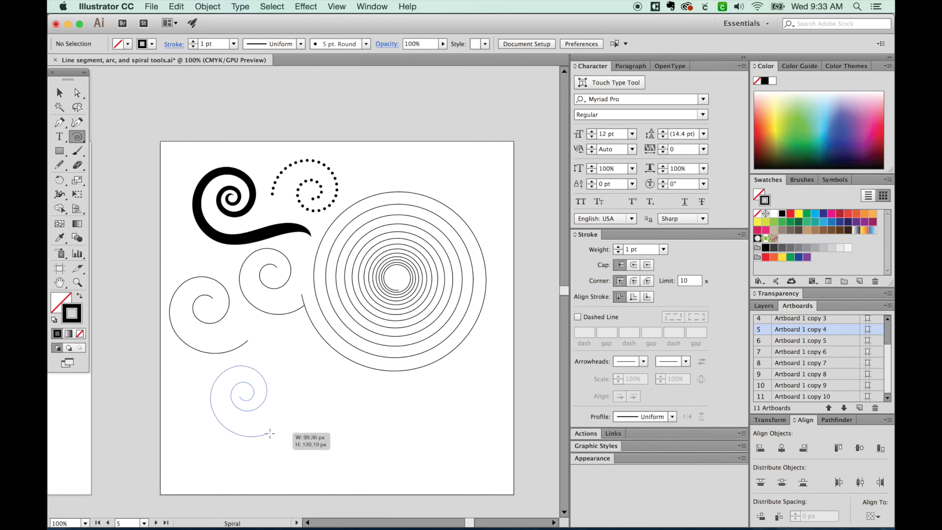
key("Up")
key("Up")
left_click_drag(269, 434, 269, 419)
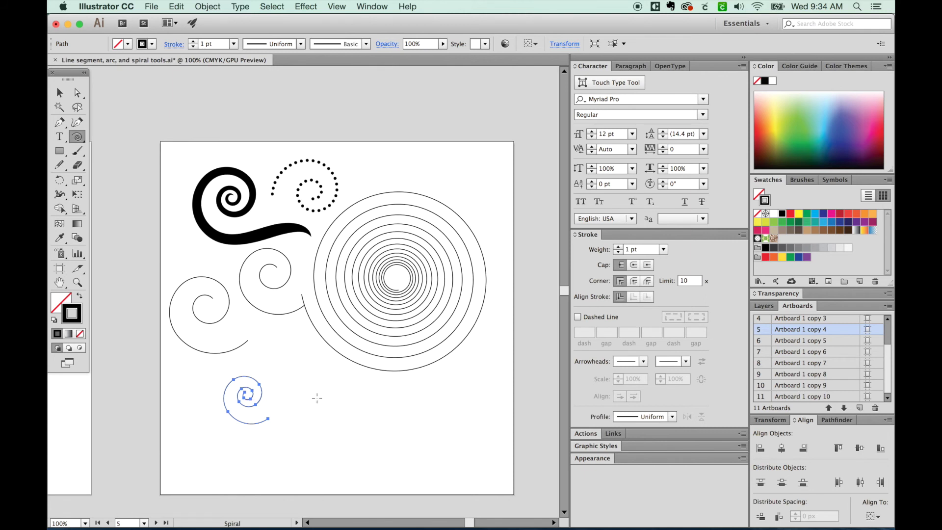
- Draw a bottom-right practice spiral, then select all the practice spirals
left_click_drag(317, 397, 327, 417)
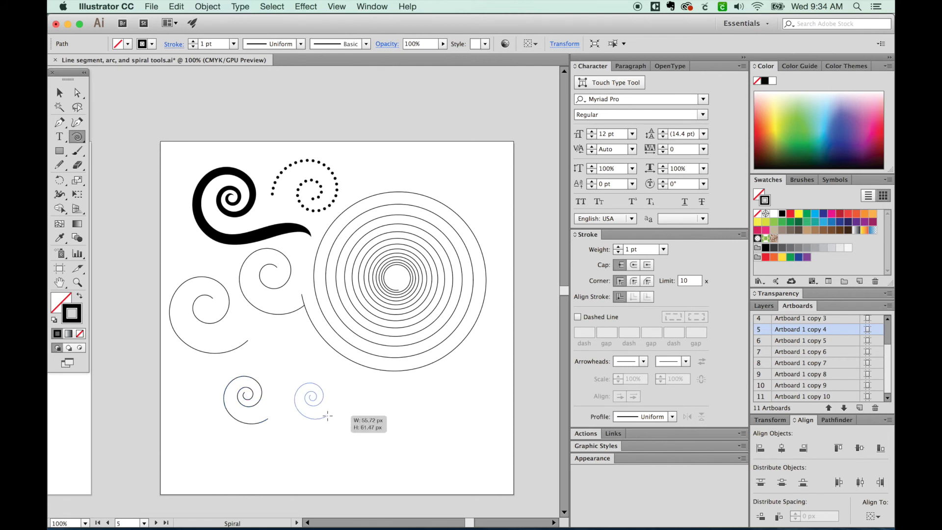
left_click_drag(328, 417, 496, 425)
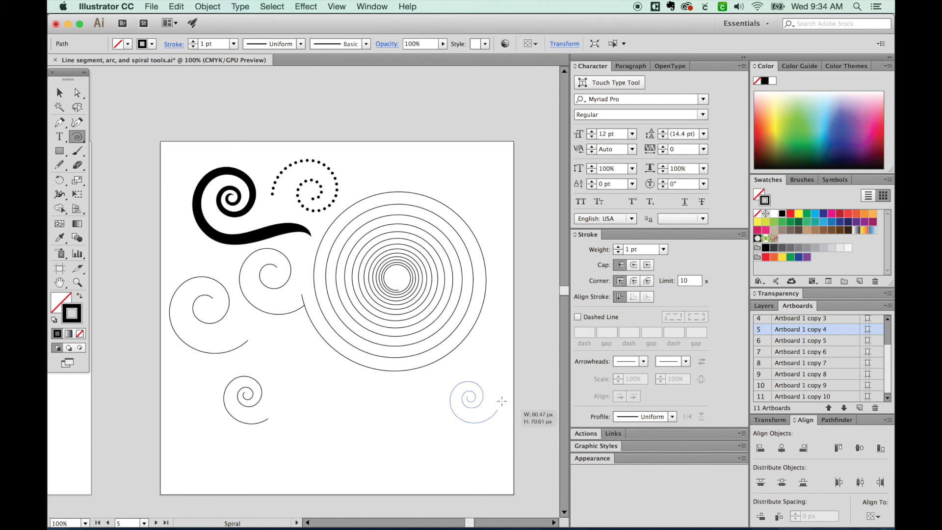
left_click_drag(496, 424, 491, 427)
key("v")
key("ctrl+a")
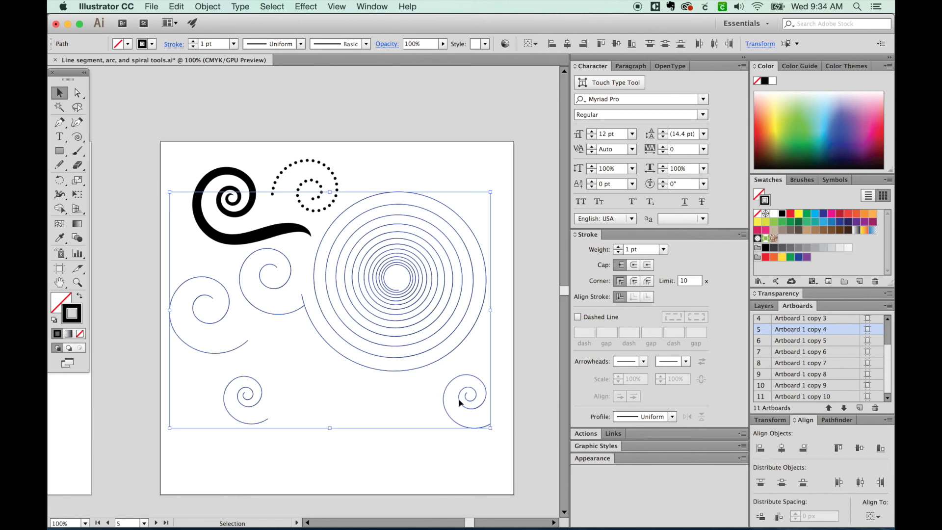
- Delete the practice spirals and draw one new thin spiral below the thick swoosh
key("Delete")
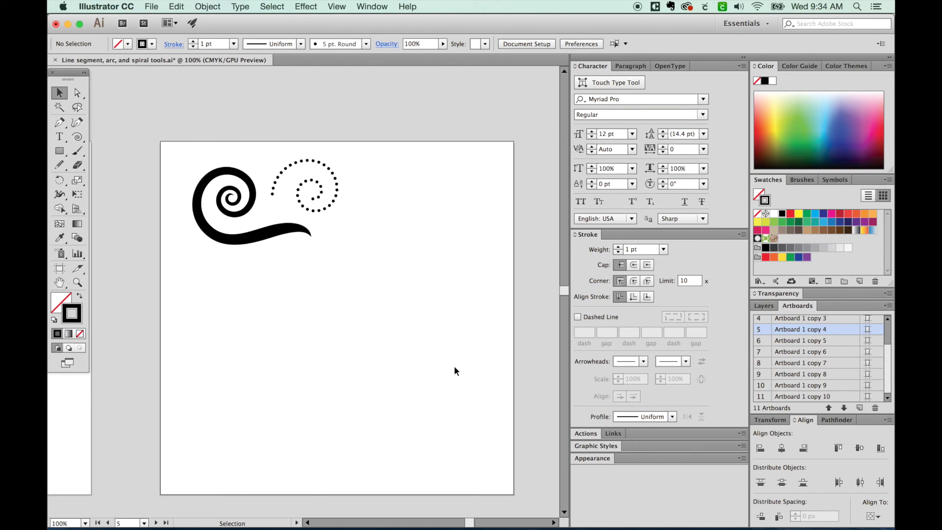
left_click(77, 136)
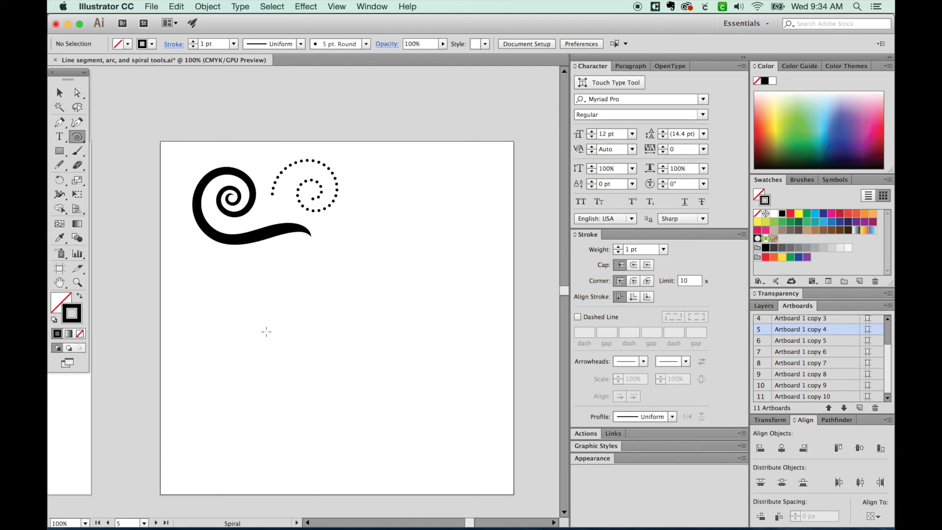
left_click_drag(251, 315, 297, 336)
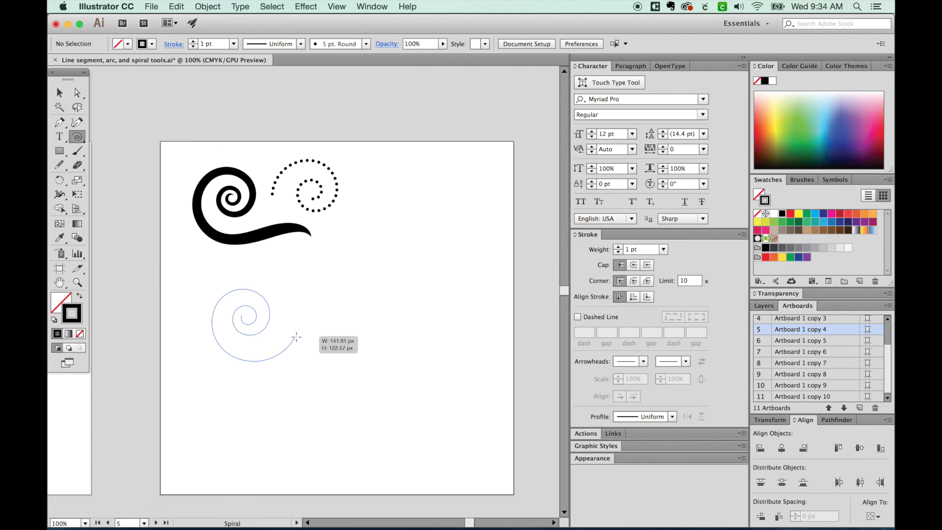
left_click_drag(297, 335, 293, 338)
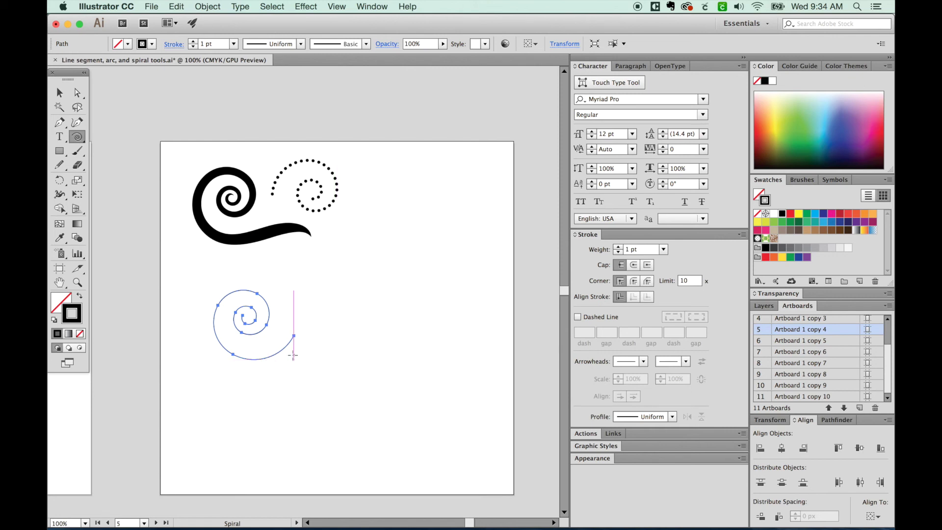
- Widen the new spiral's outer turn to about 19.6 pt, tapering toward its tail
key("shift+w")
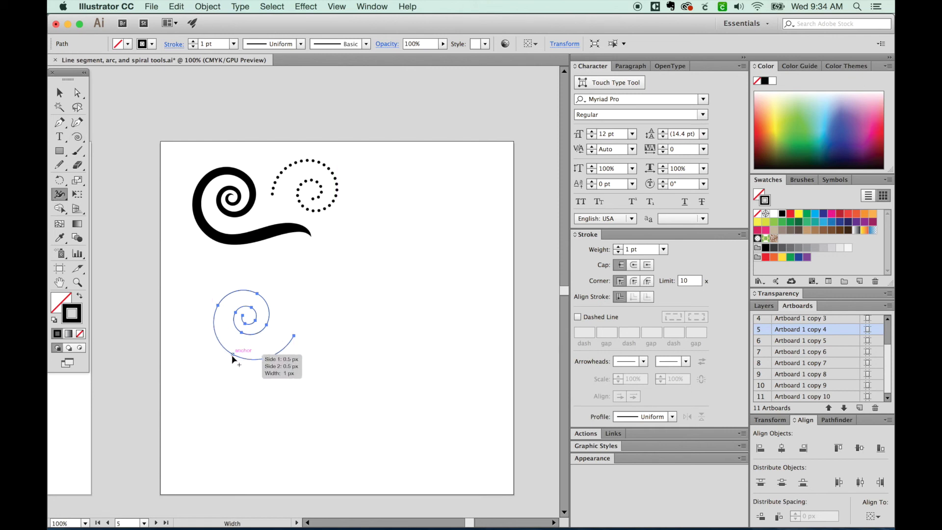
left_click_drag(233, 358, 235, 349)
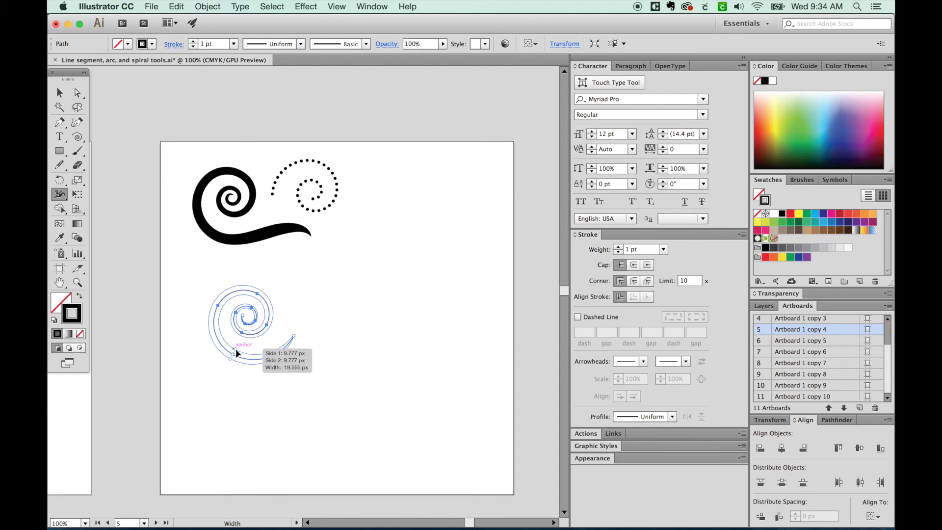
left_click_drag(235, 349, 236, 349)
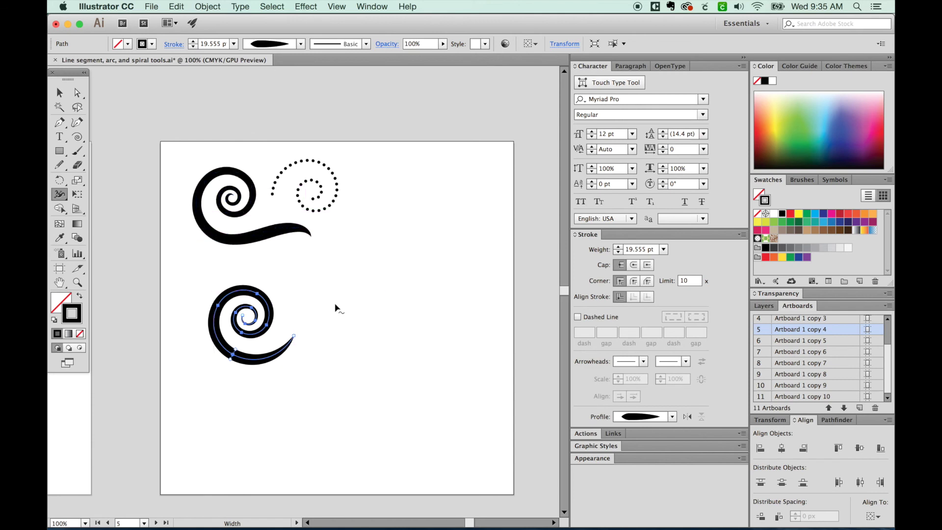
key("n")
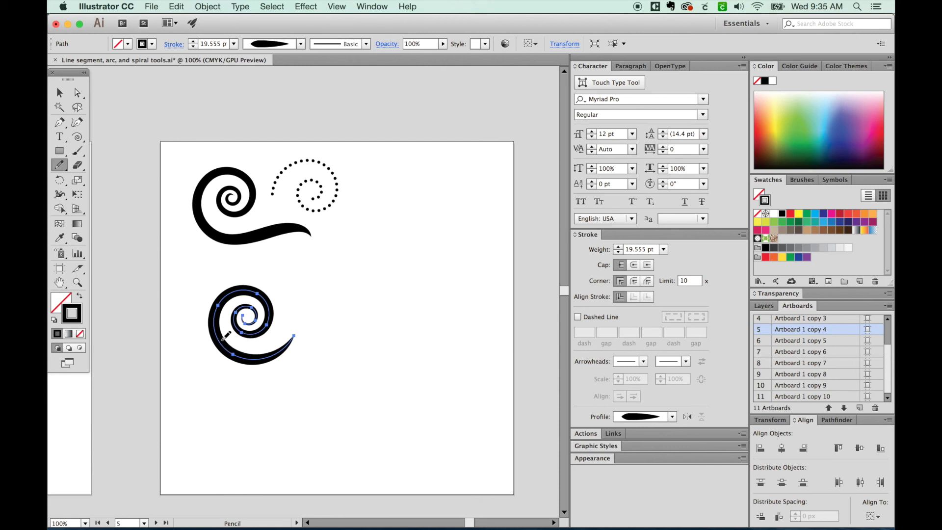
- Extend the spiral's tail to the right with the Pencil into a sweeping swoosh
left_click_drag(218, 333, 283, 351)
left_click_drag(286, 351, 344, 352)
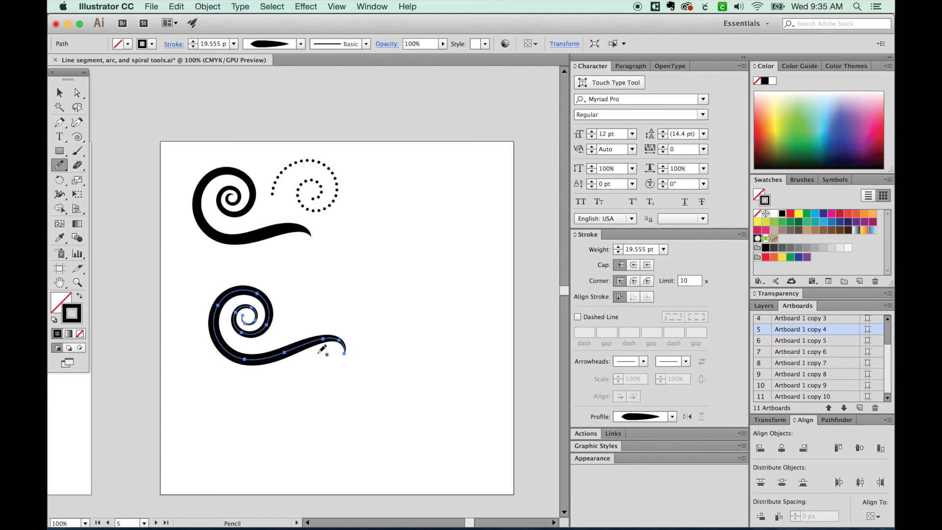
key("z")
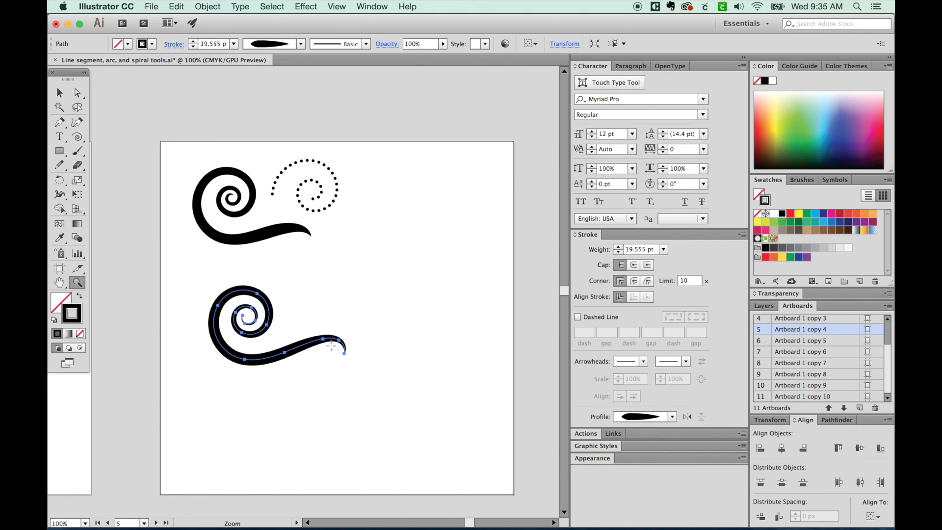
key("shift+w")
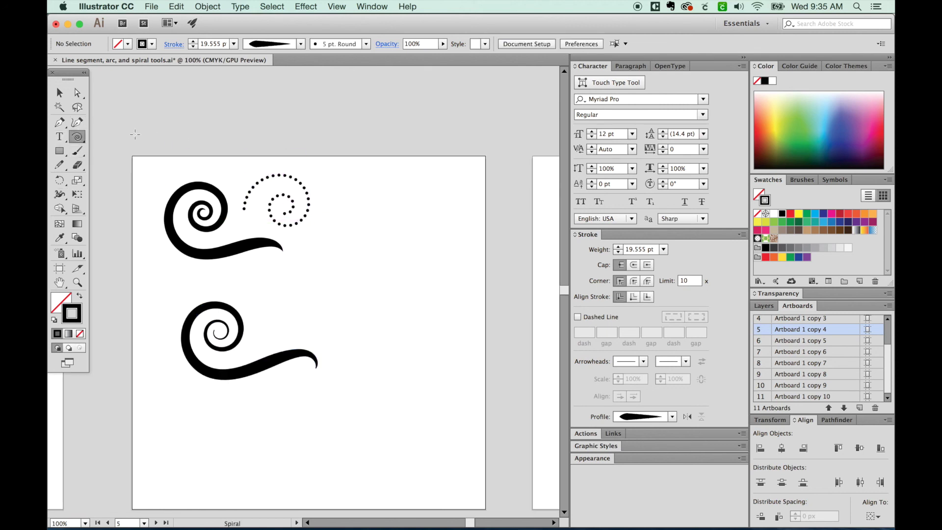
- Draw a thin 1 pt spiral right of the swoosh, adjusting its turns with arrow keys
mouse_move(327, 299)
left_mouse_down()
mouse_move(367, 320)
mouse_move(355, 331)
left_mouse_up()
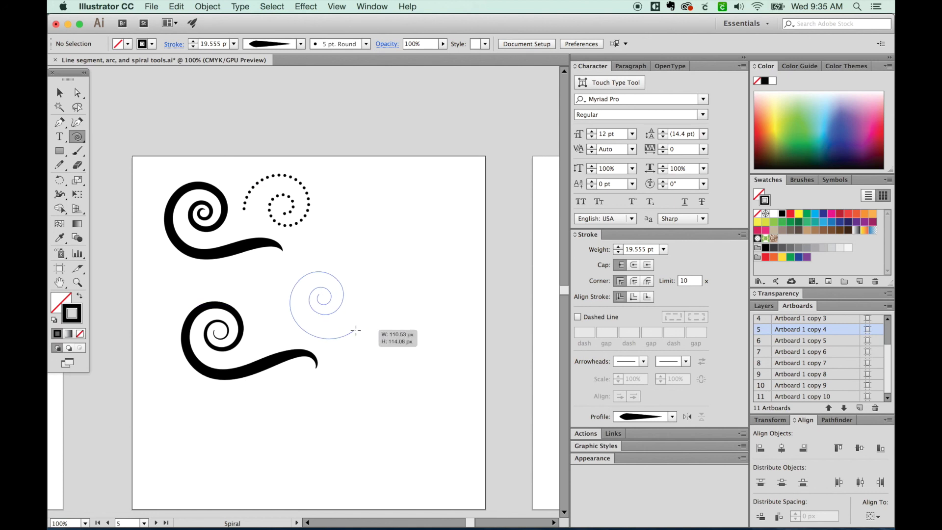
key("Down")
key("Down")
key("Down")
key("Down")
key("Down")
key("Down")
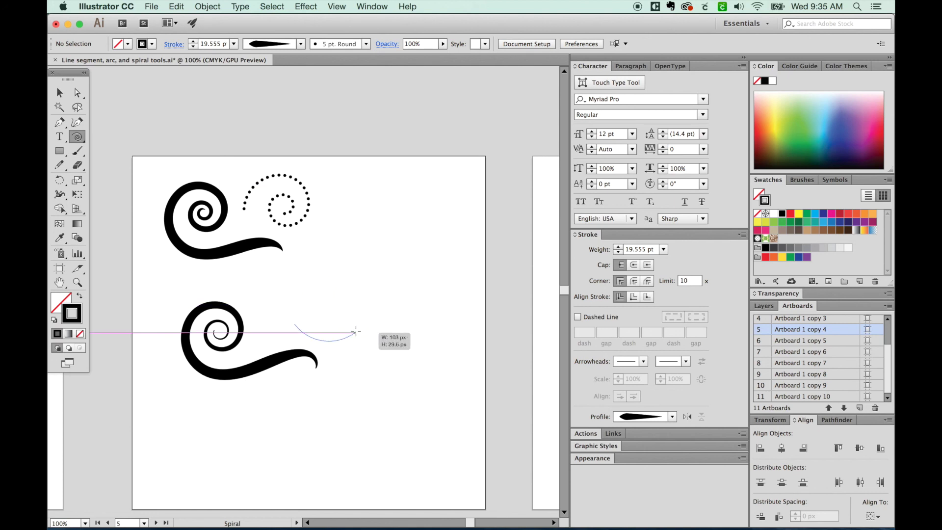
key("Up")
key("Up")
key("Up")
key("Up")
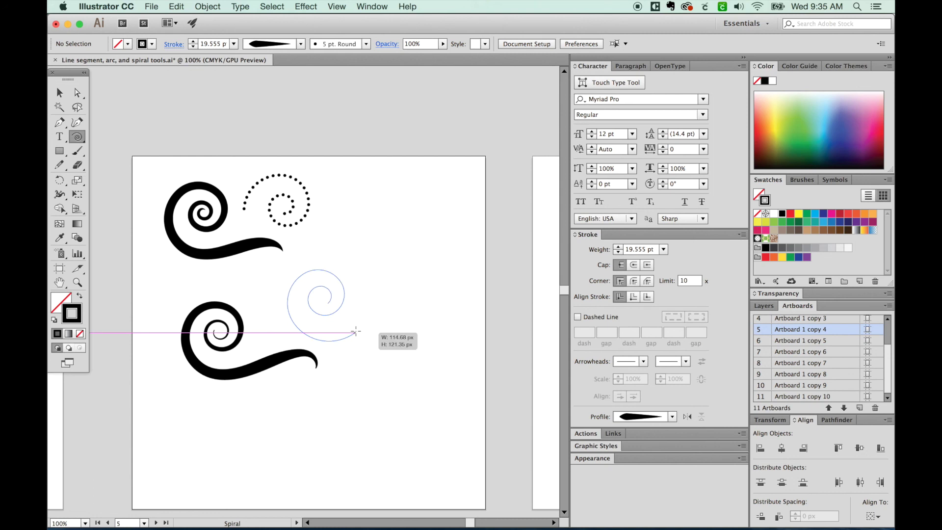
left_click_drag(356, 332, 359, 333)
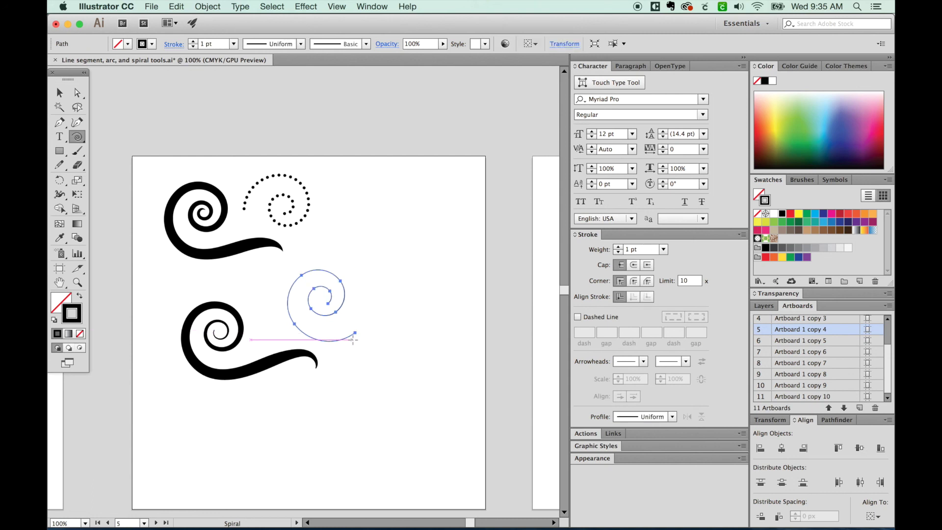
- Give the right-hand spiral a 6 pt dashed stroke with round caps and round joins
left_click(619, 247)
left_click(619, 247)
left_click(619, 247)
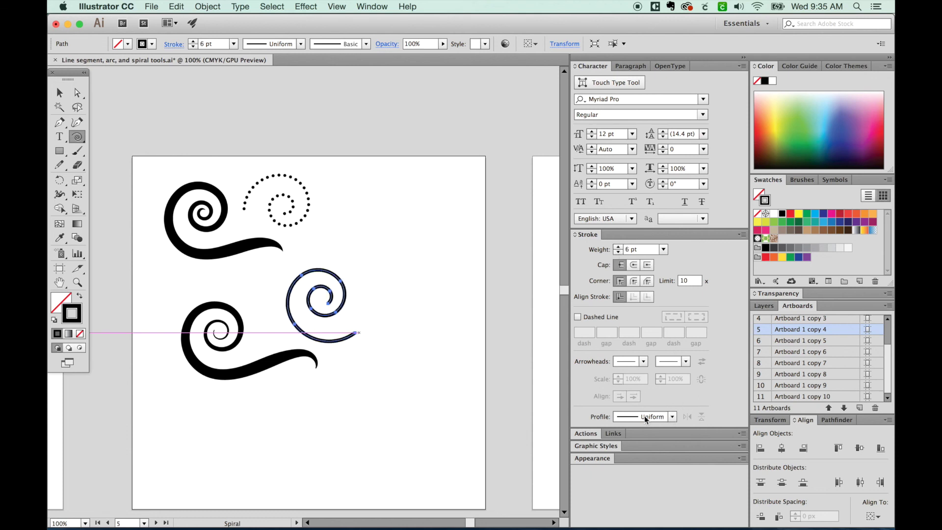
left_click(578, 317)
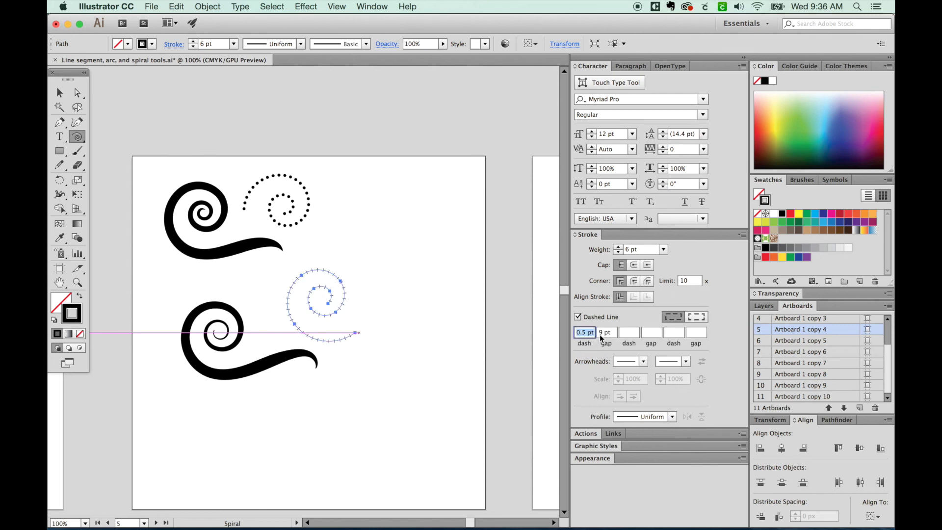
type("5")
key("Return")
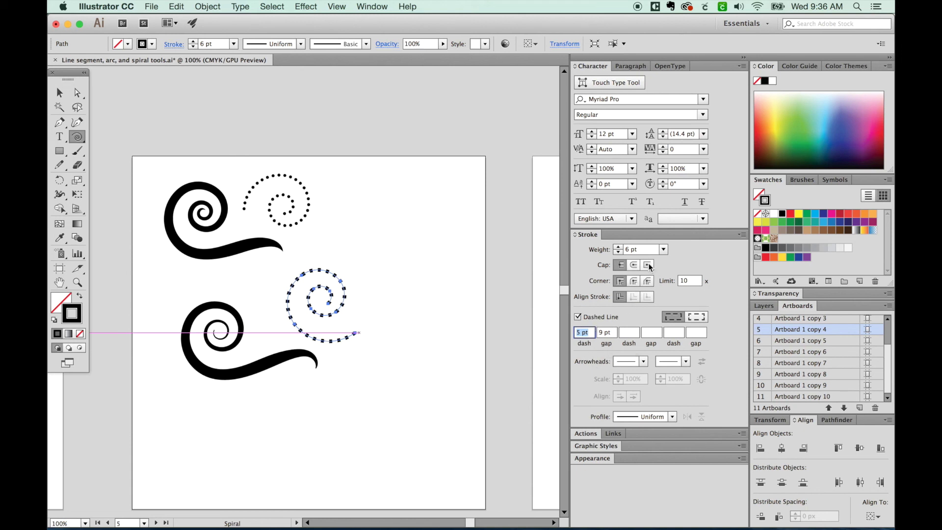
left_click(635, 263)
left_click(632, 280)
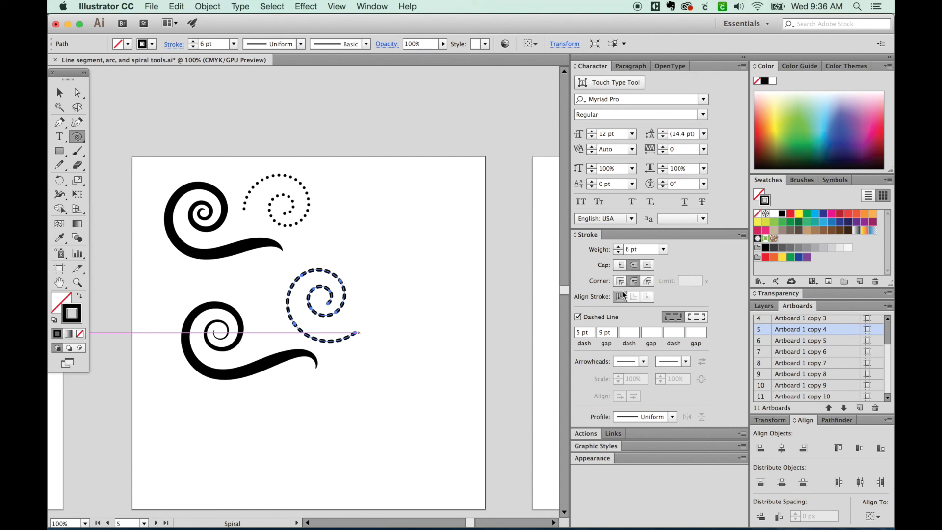
- Set the dash to 0 pt and the gap to 11 pt, turning the stroke into dots
double_click(582, 333)
type("1")
key("Return")
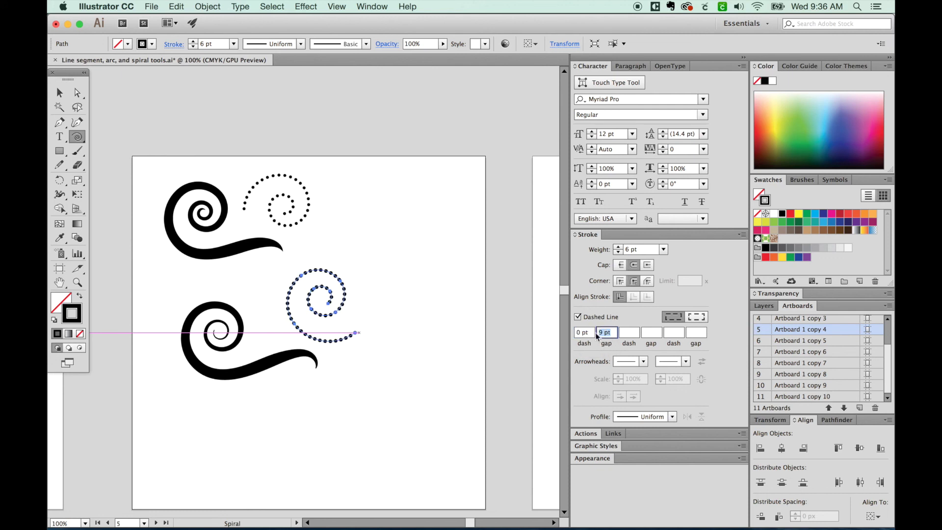
type("11")
key("Return")
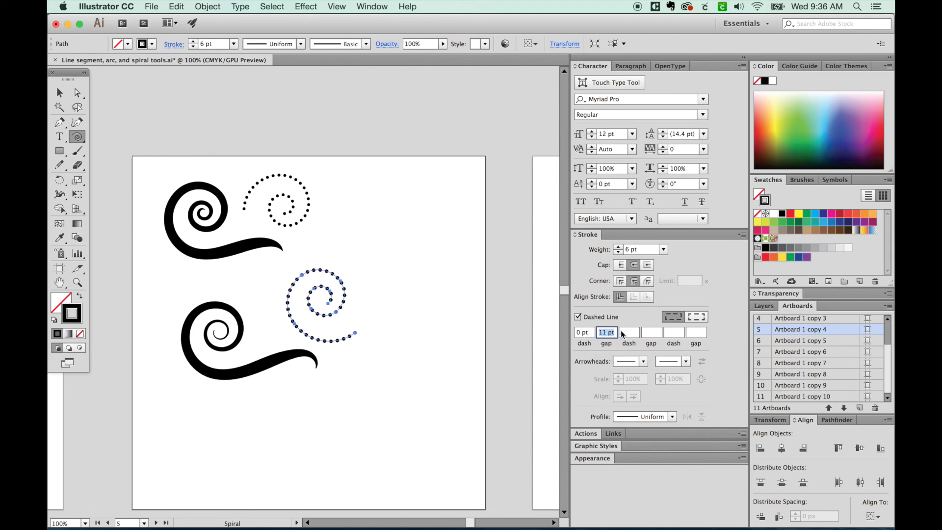
left_click(582, 334)
key("Tab")
left_click(60, 92)
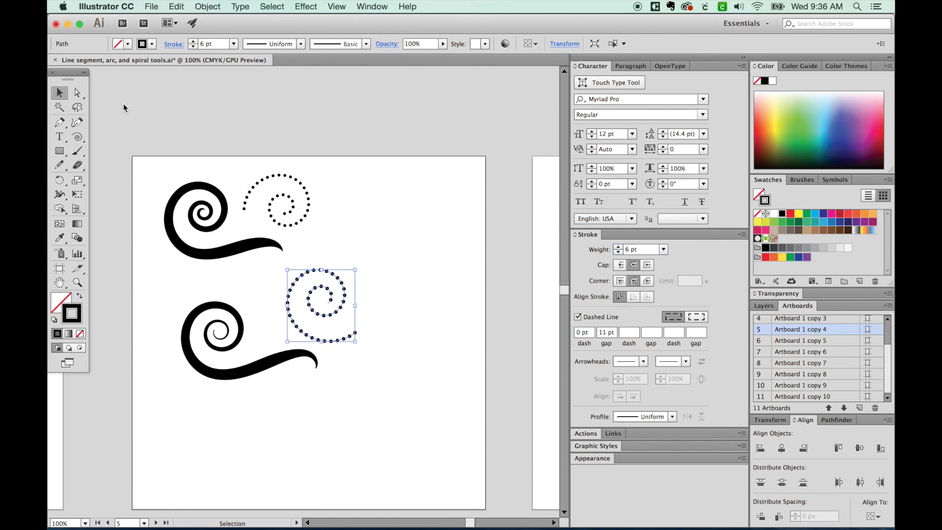
left_click(351, 264)
scroll(444, 273, "down", 2)
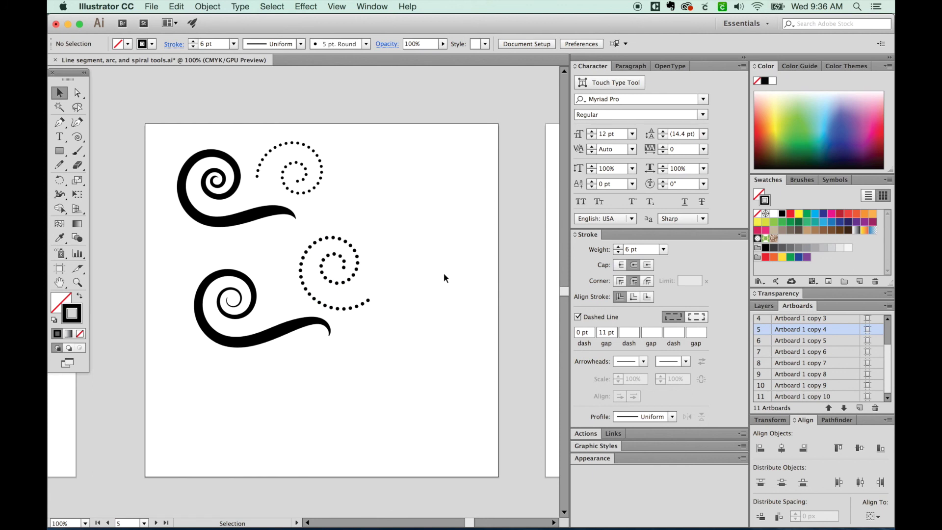